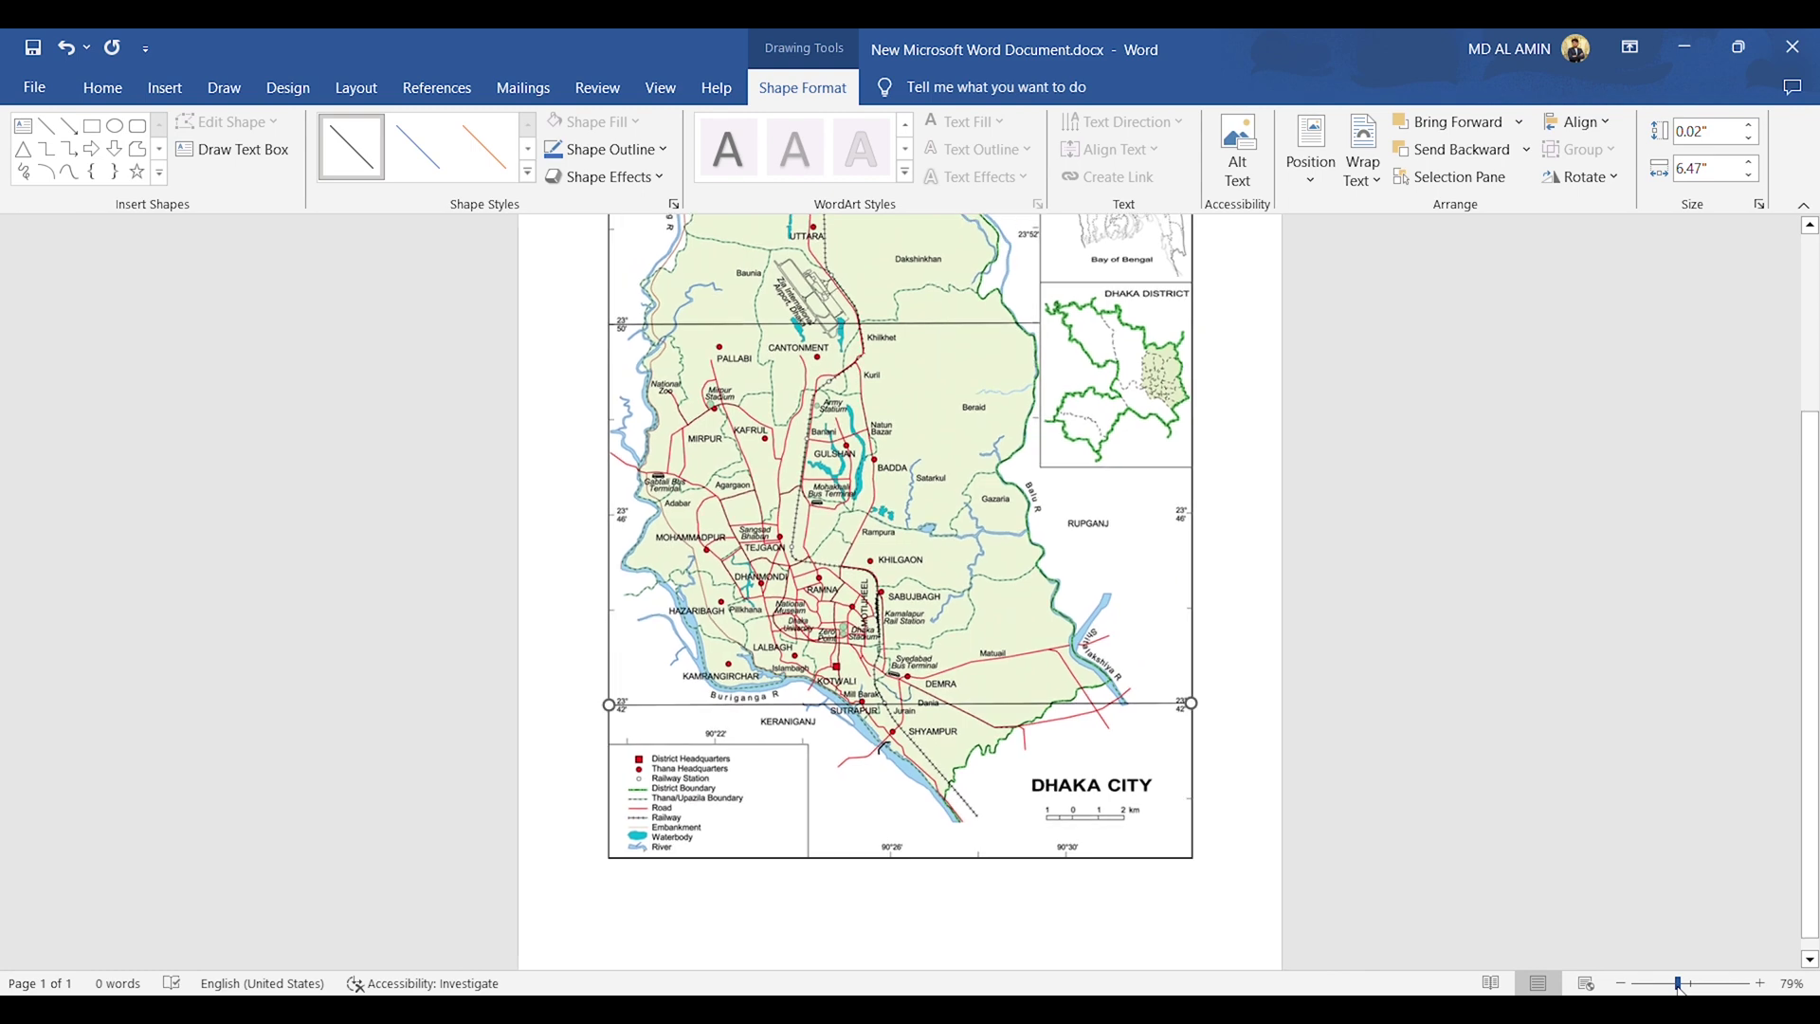
At 86% zoom, draw a solid black vertical line down the map at 90°22' longitude
scroll(749, 438, "up", 3)
scroll(749, 438, "up", 2)
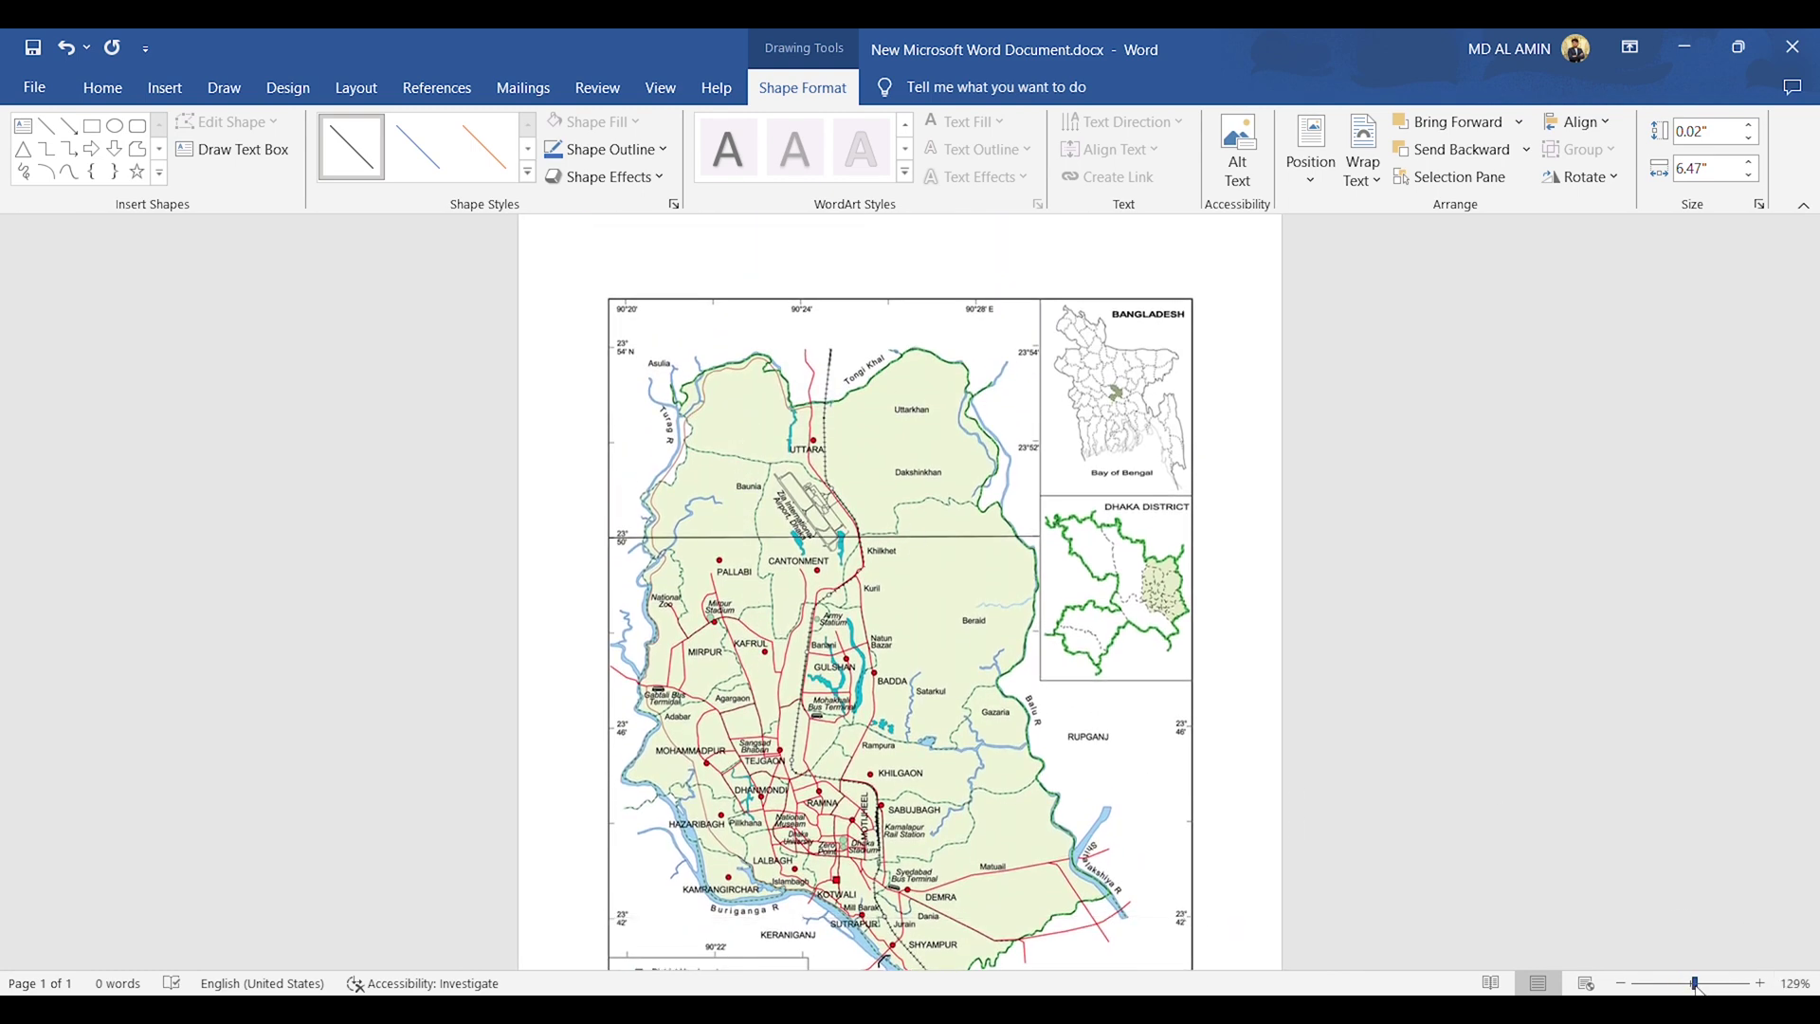
left_click_drag(1678, 983, 1693, 984)
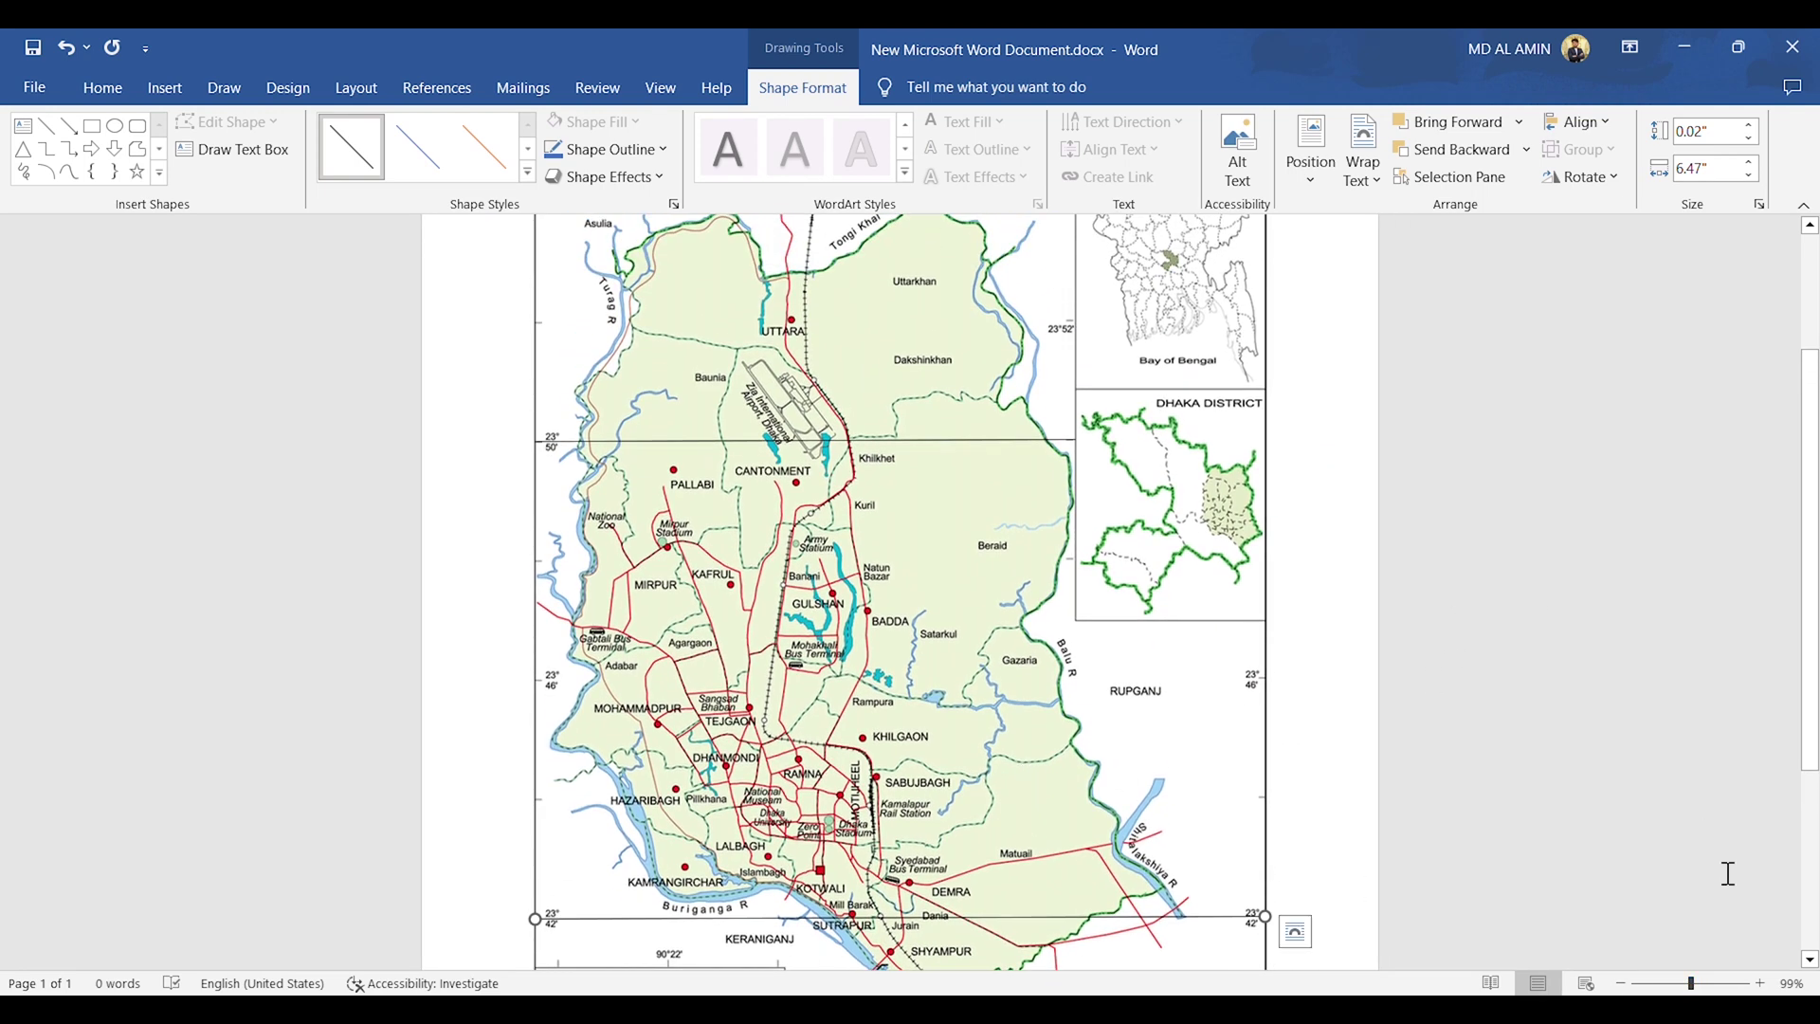
left_click_drag(1692, 986, 1683, 985)
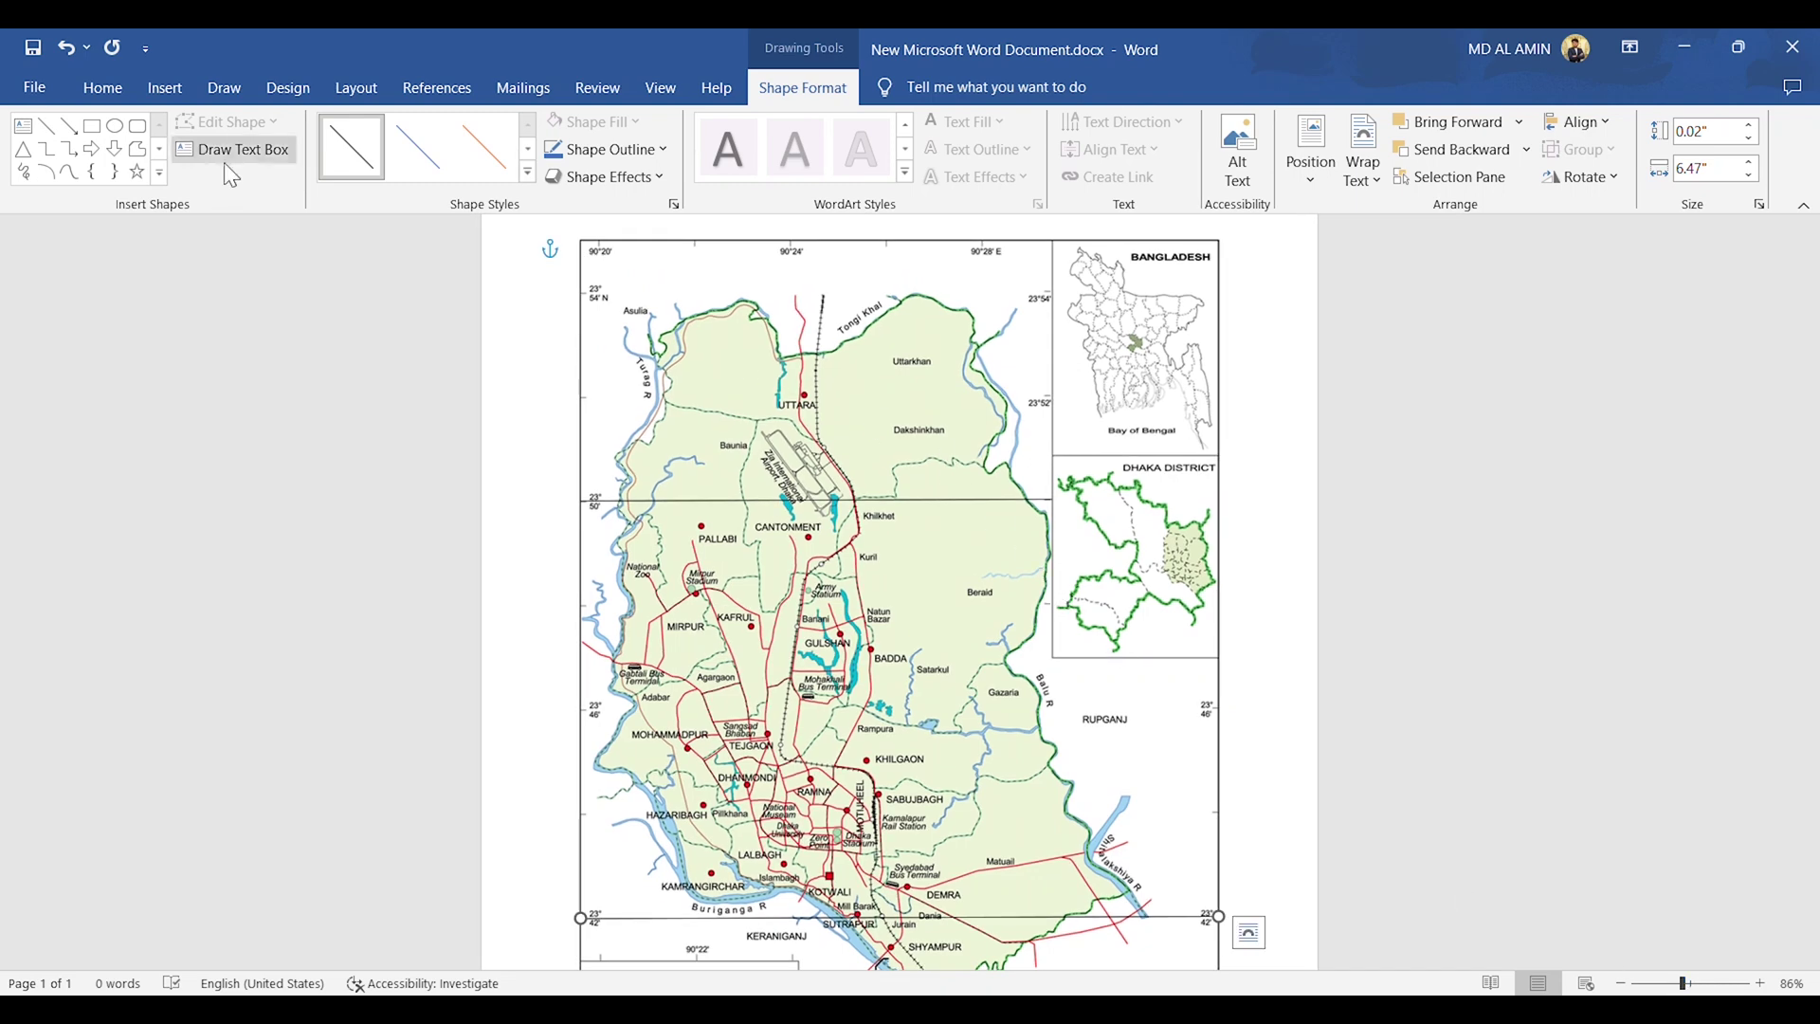
left_click(165, 87)
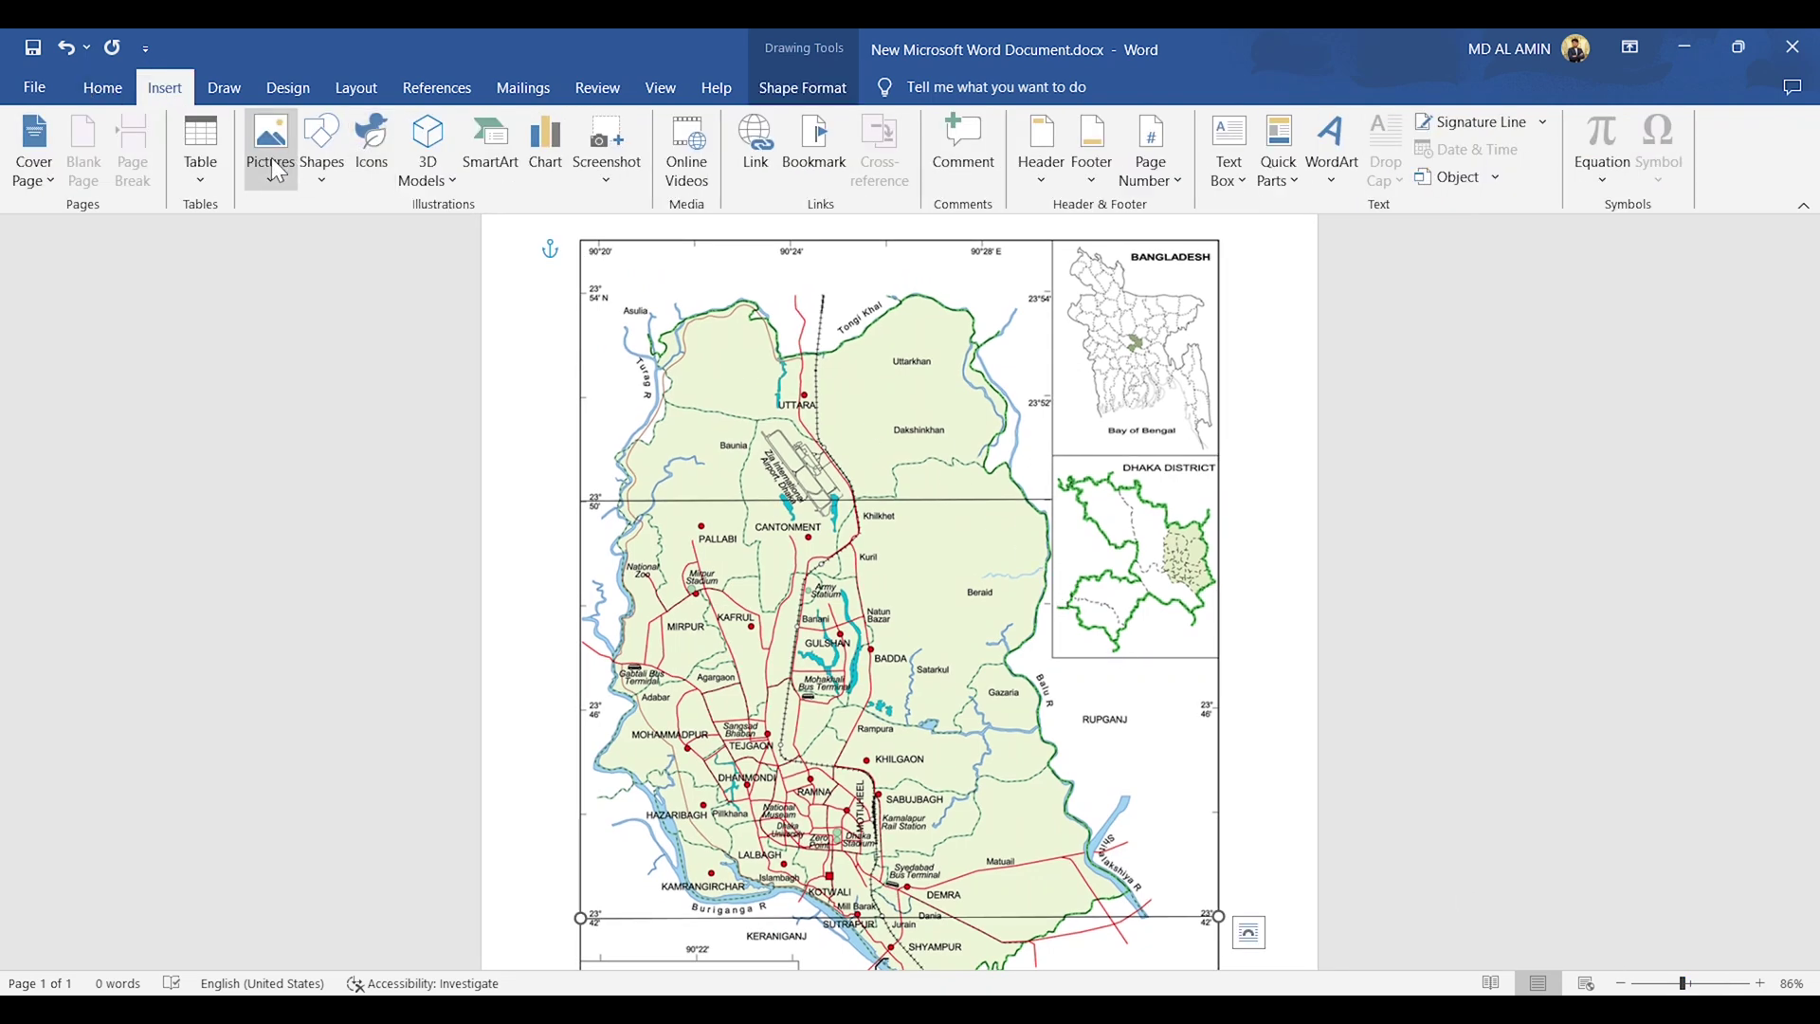
left_click(322, 150)
left_click(331, 233)
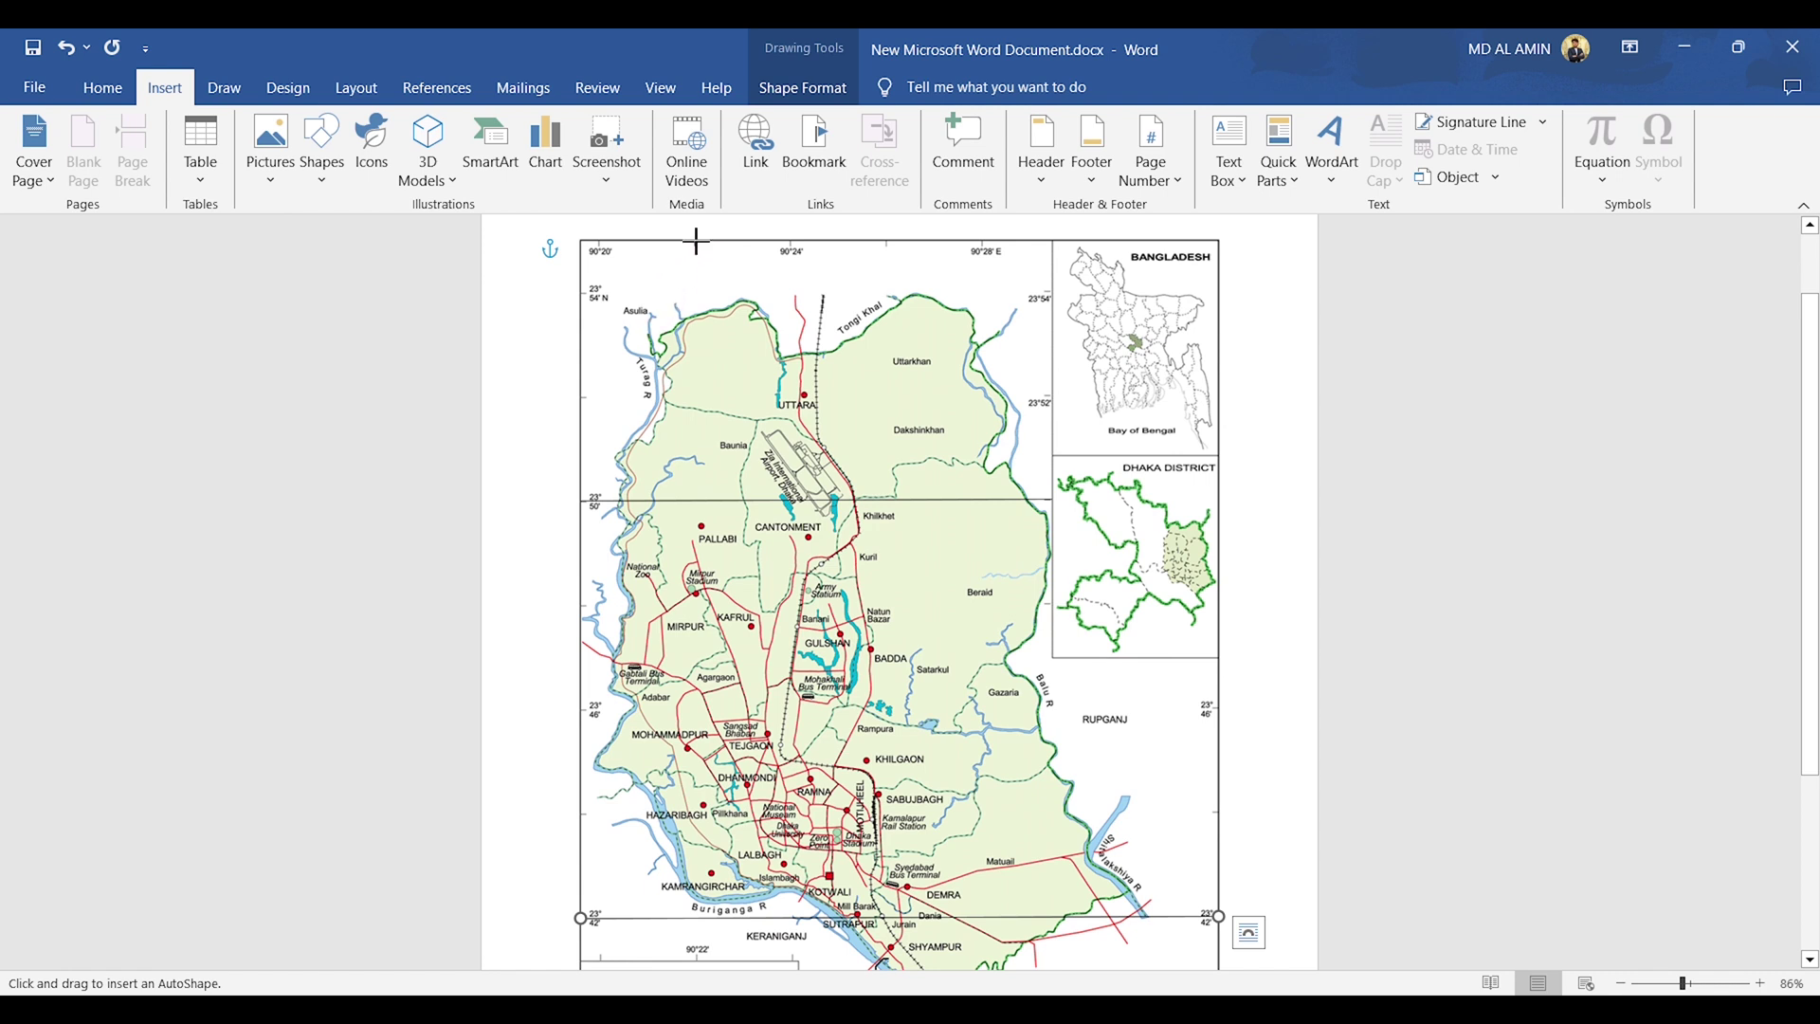
mouse_move(694, 241)
left_mouse_down()
mouse_move(697, 953)
mouse_move(698, 865)
mouse_move(695, 882)
left_mouse_up()
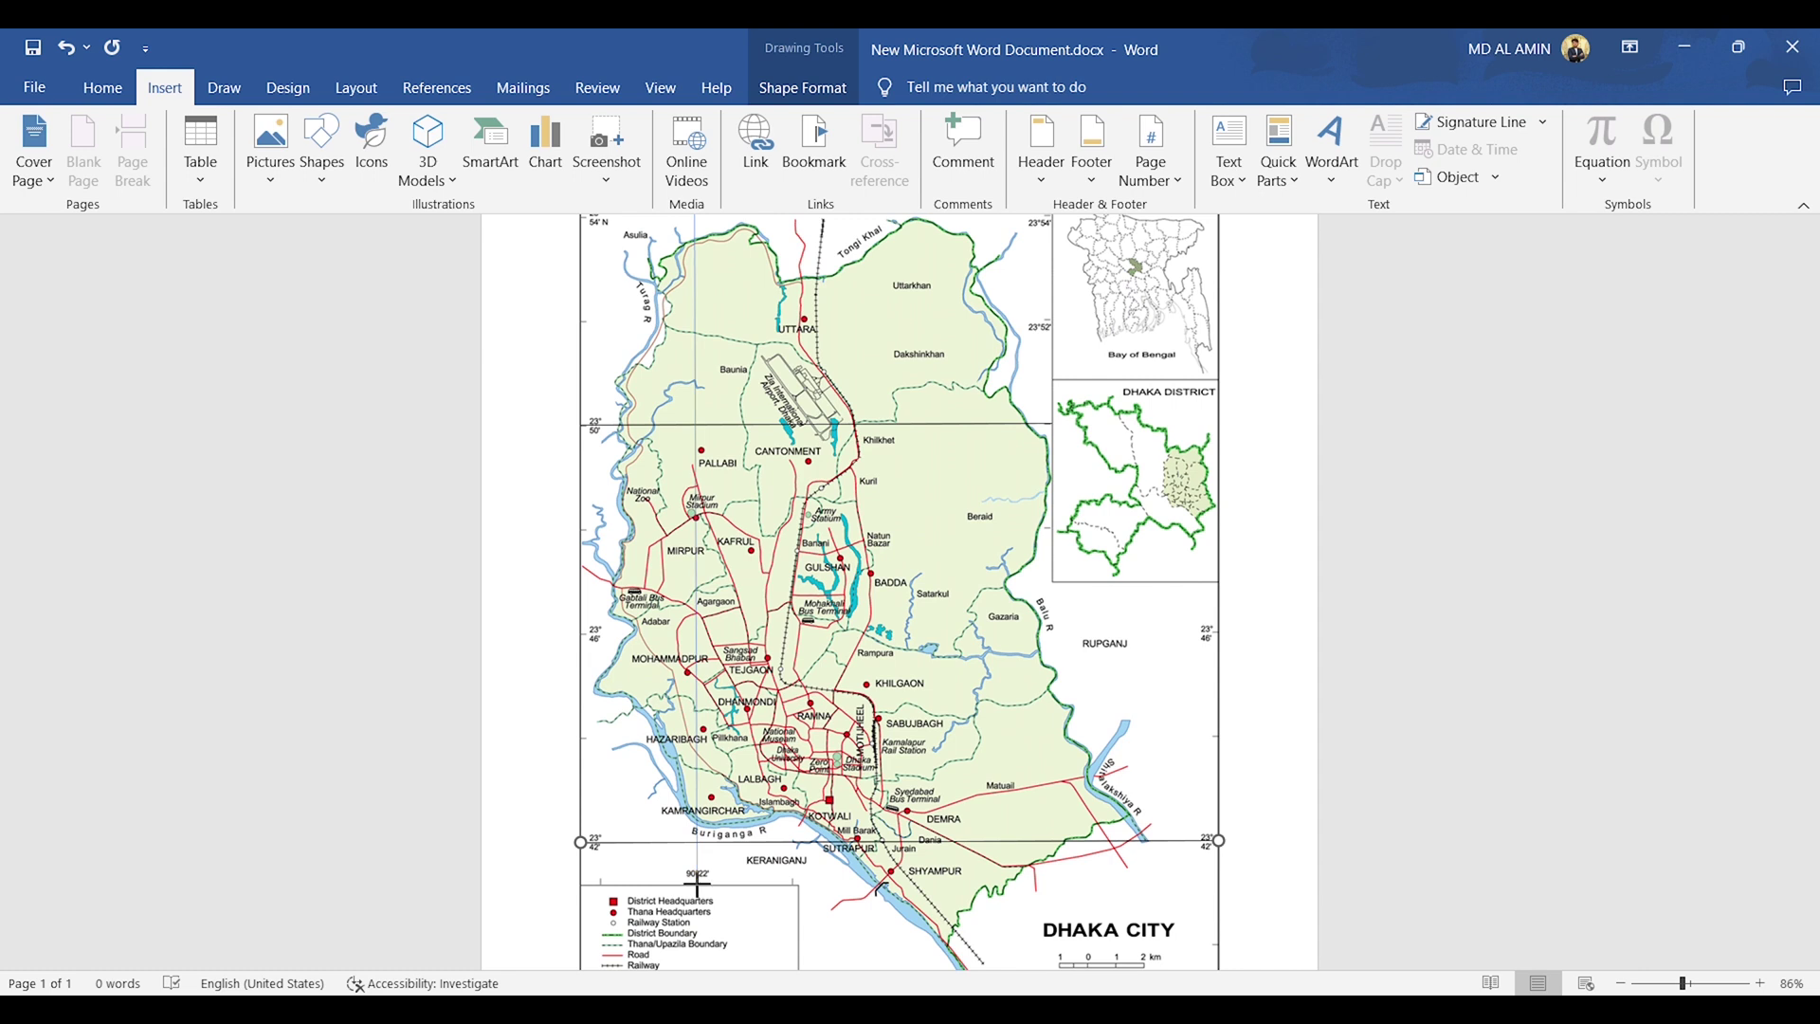
left_click_drag(697, 883, 696, 882)
left_click(352, 147)
left_click_drag(1815, 777, 1817, 736)
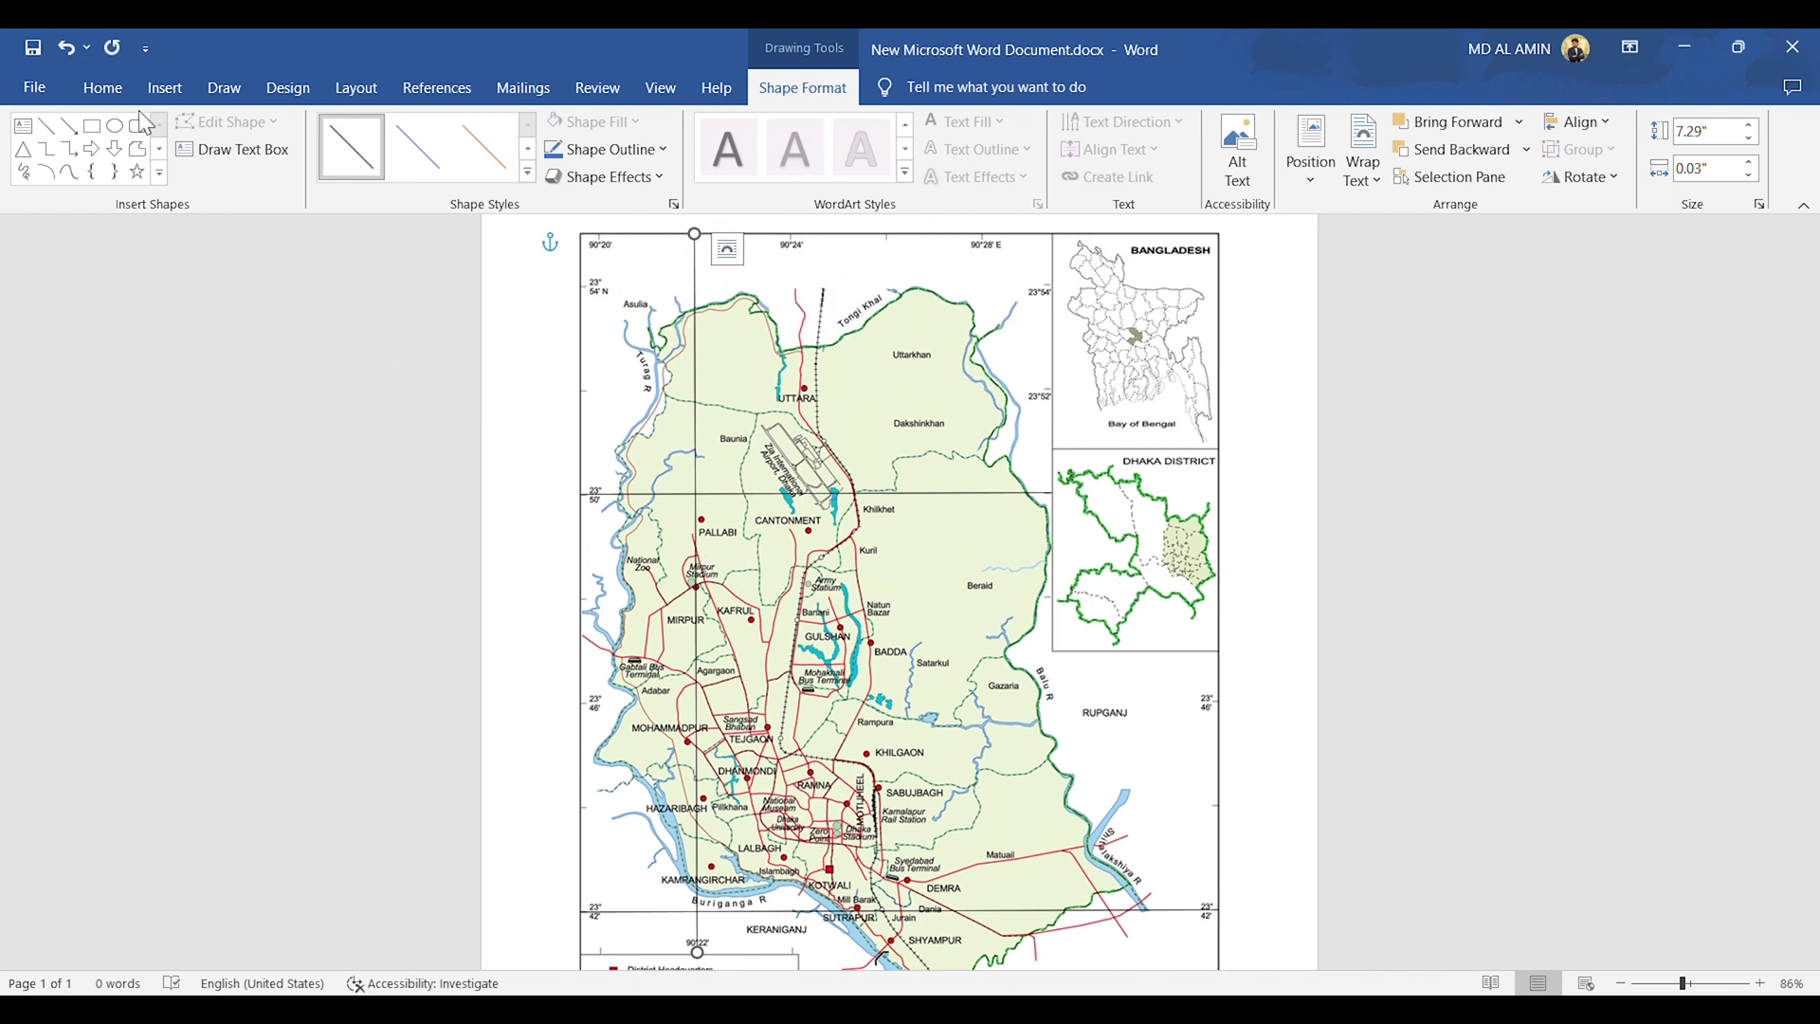
Draw a vertical line from the 90°28' E tick down to the map bottom
left_click(165, 87)
left_click(336, 180)
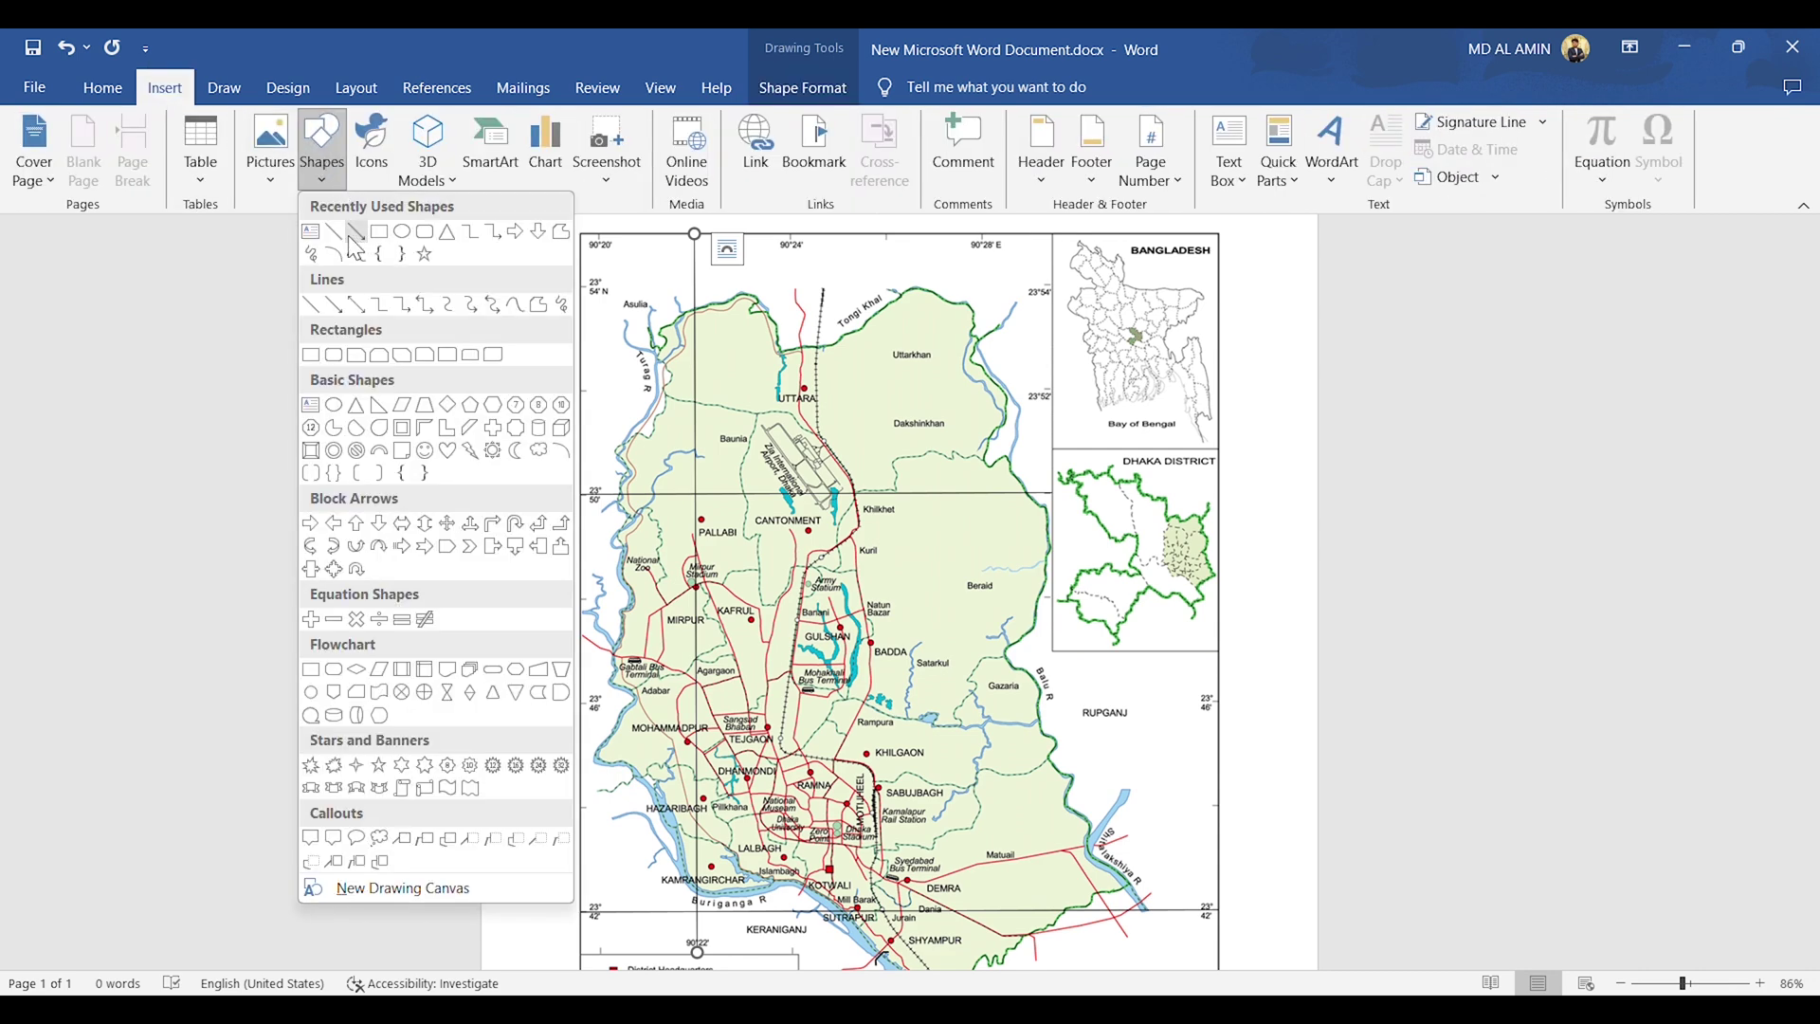
left_click(334, 231)
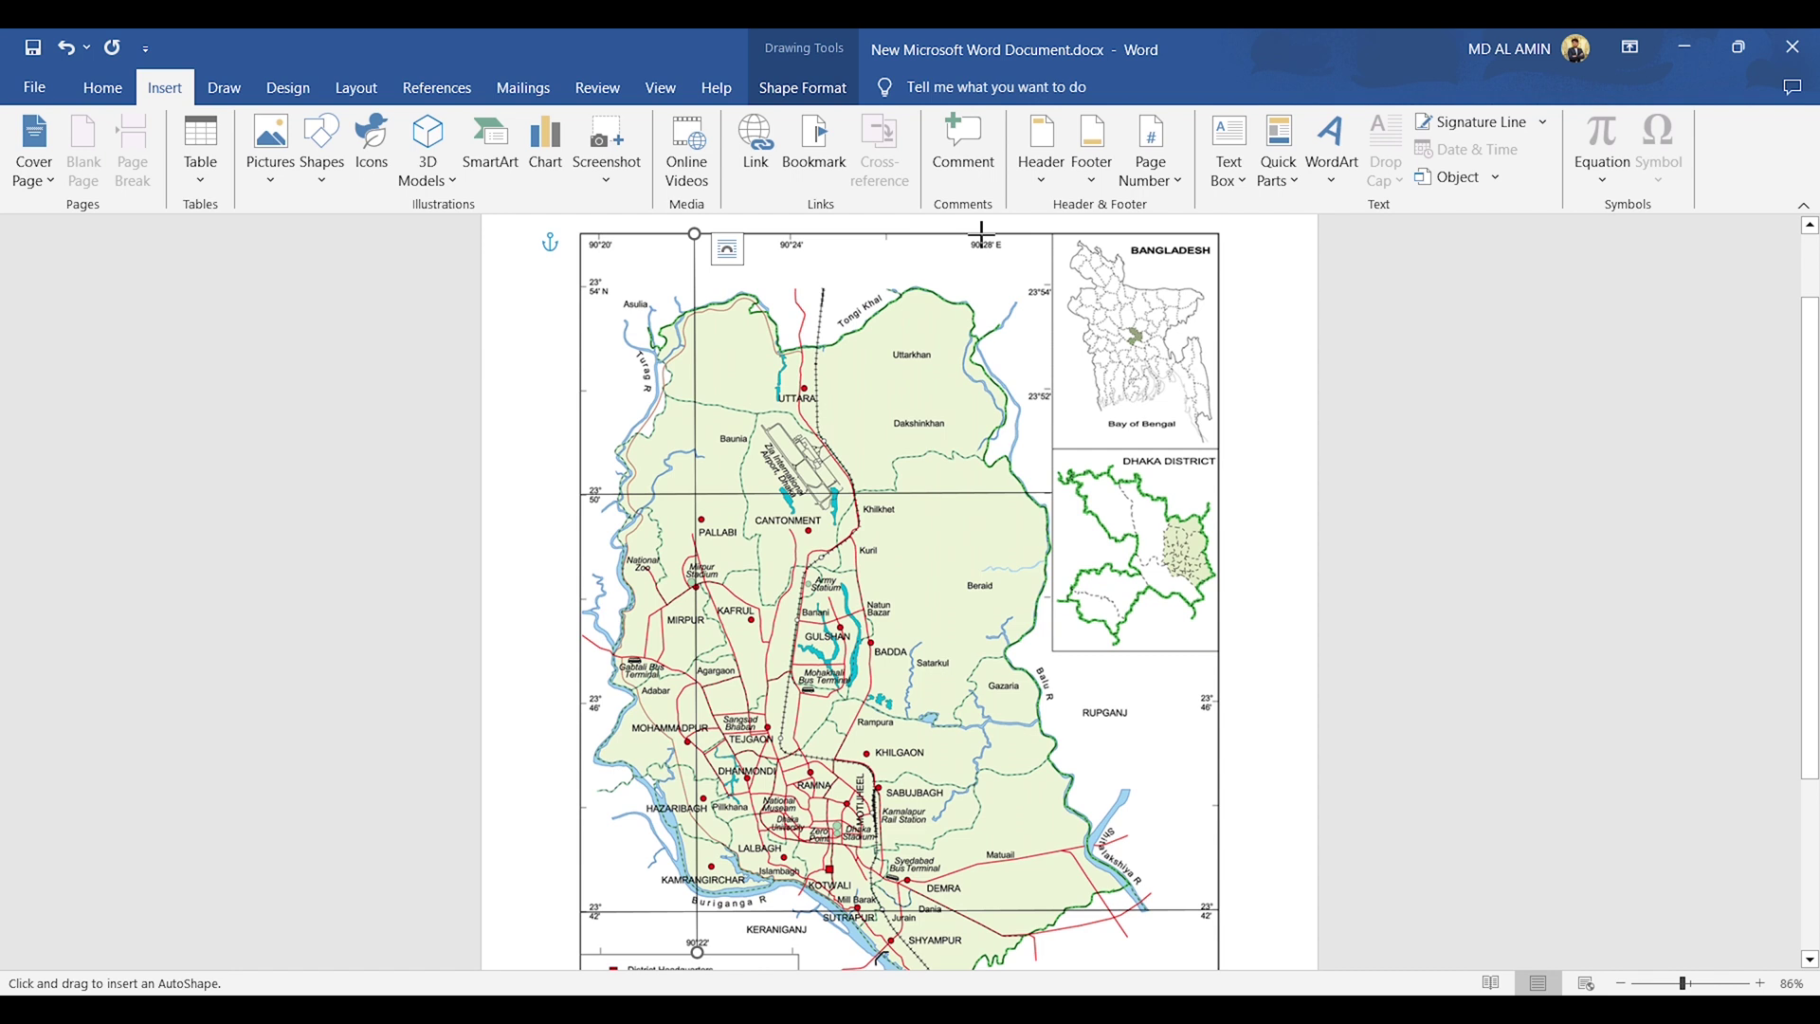
mouse_move(982, 230)
left_mouse_down()
mouse_move(1015, 963)
mouse_move(987, 854)
mouse_move(984, 888)
left_mouse_up()
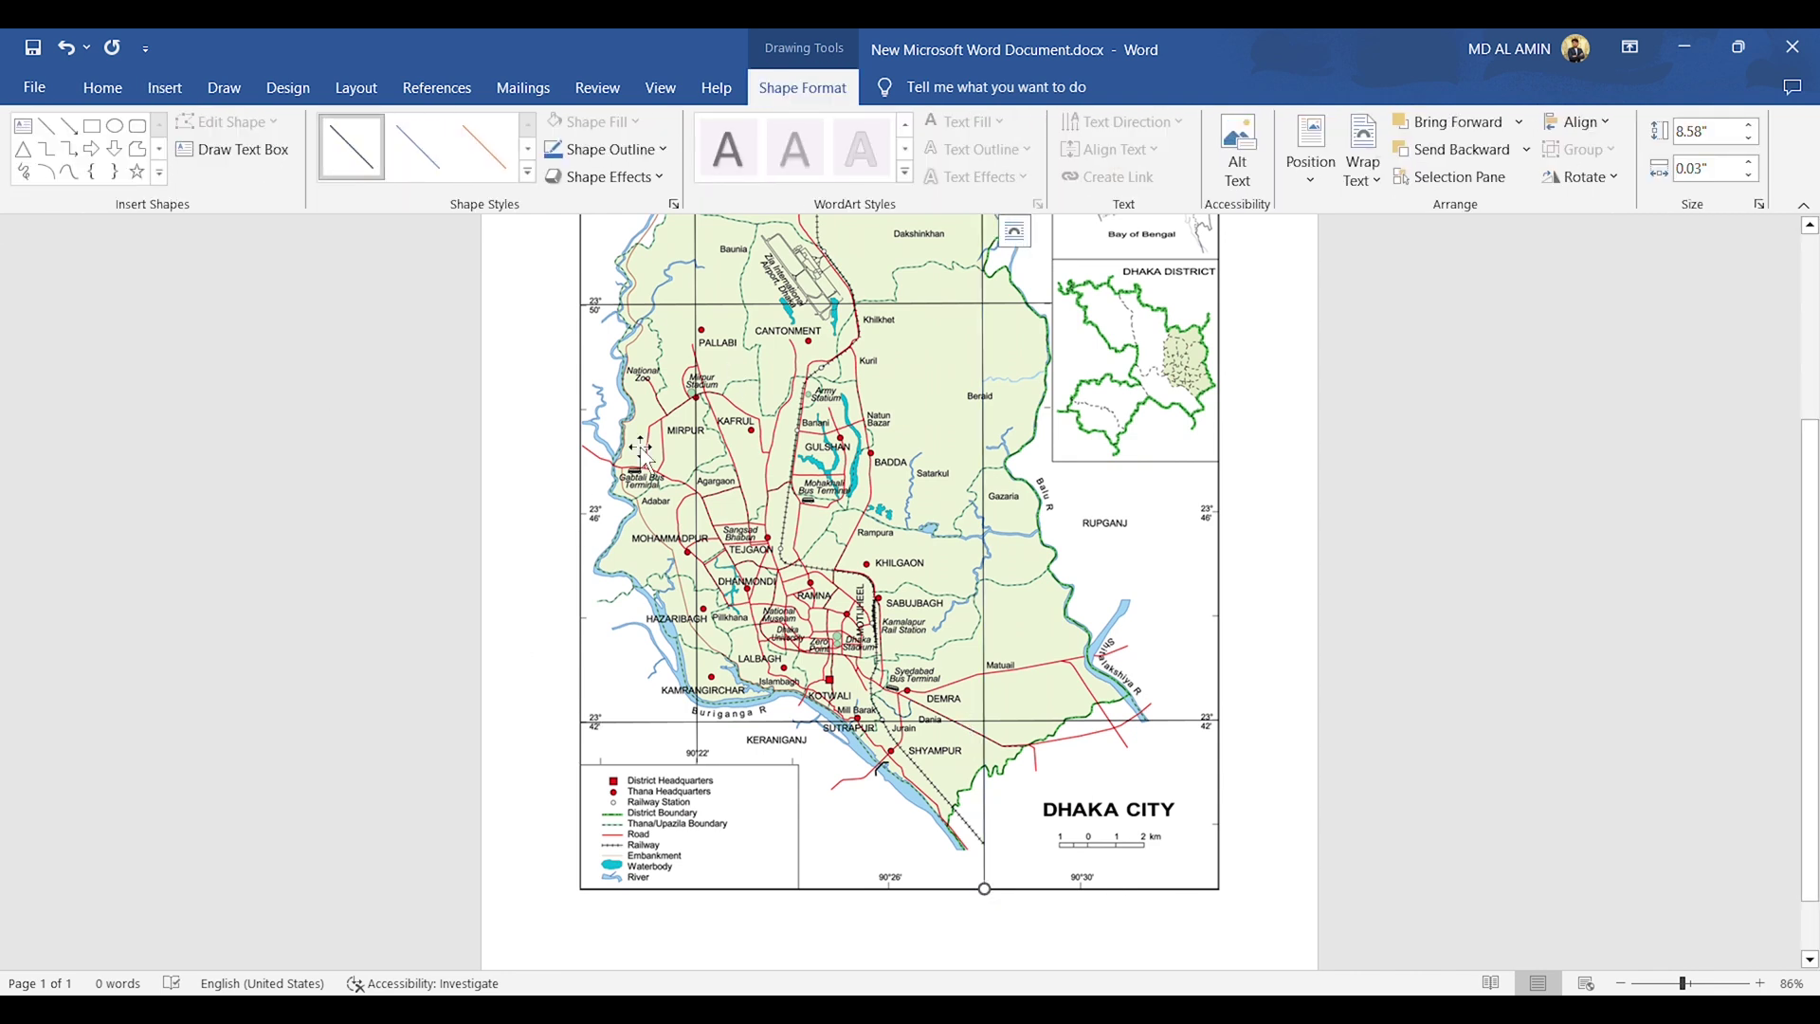
scroll(1292, 540, "up", 3)
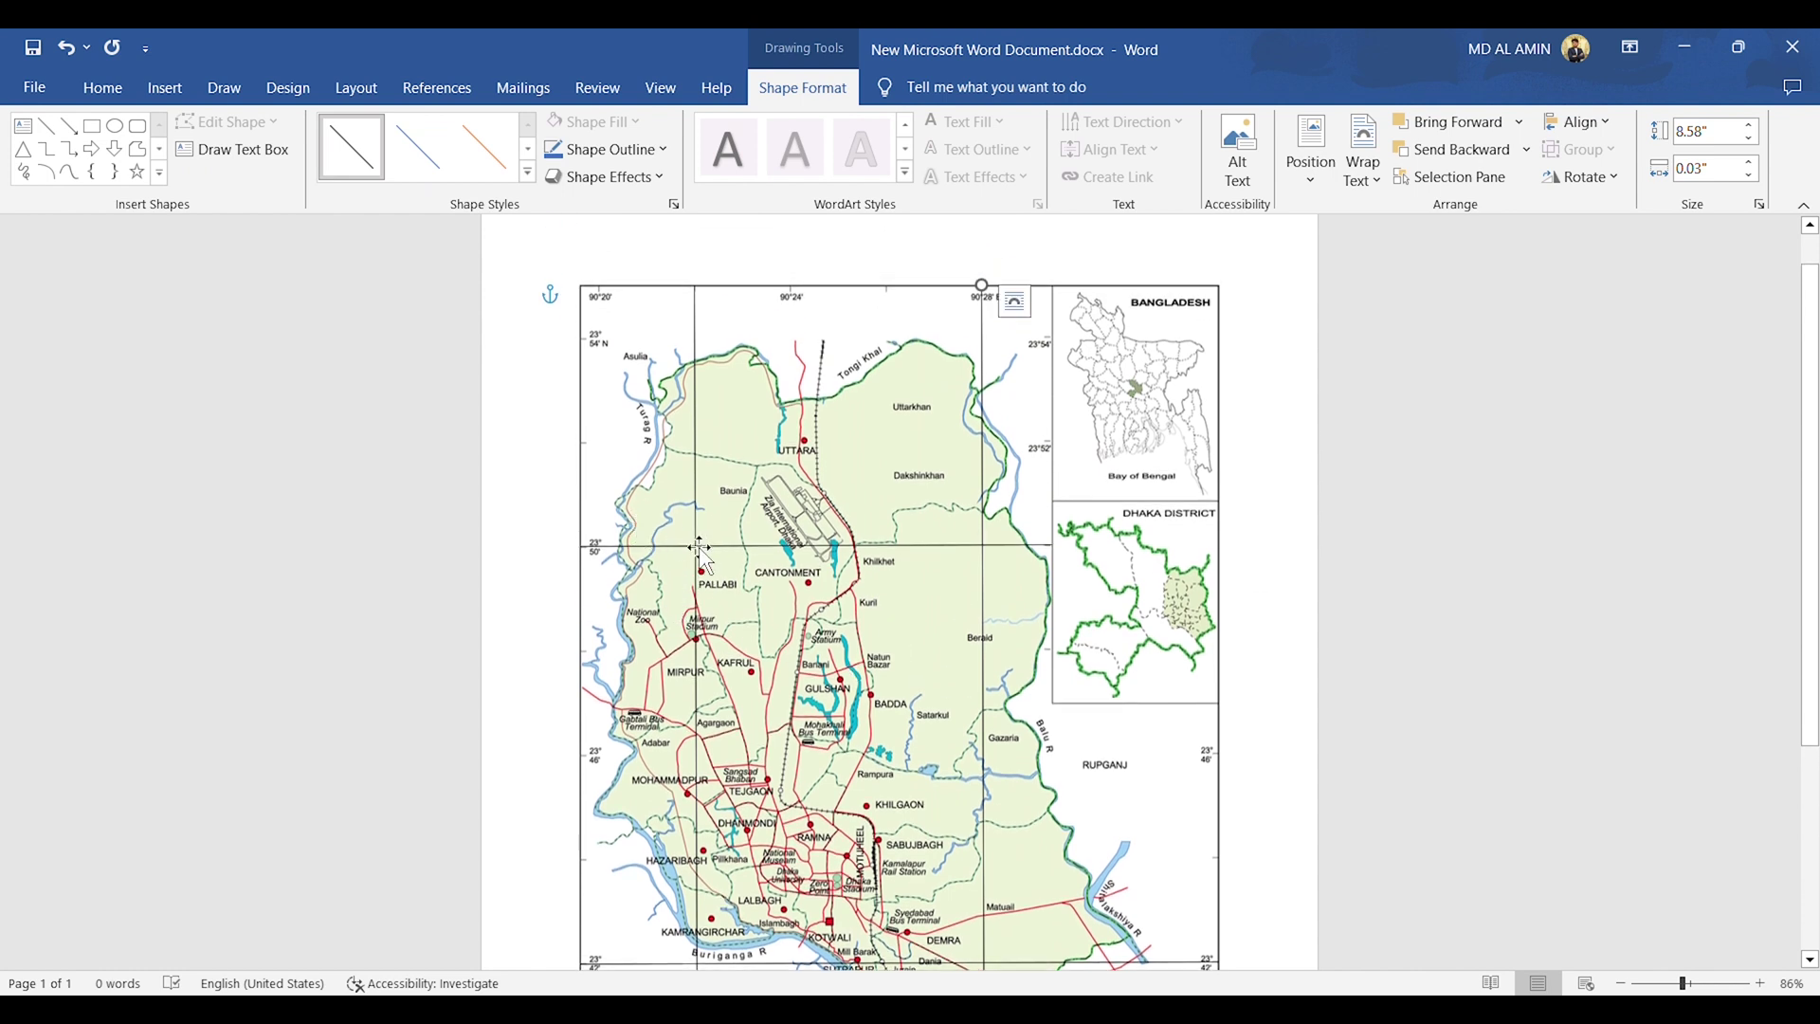
scroll(701, 547, "down", 1)
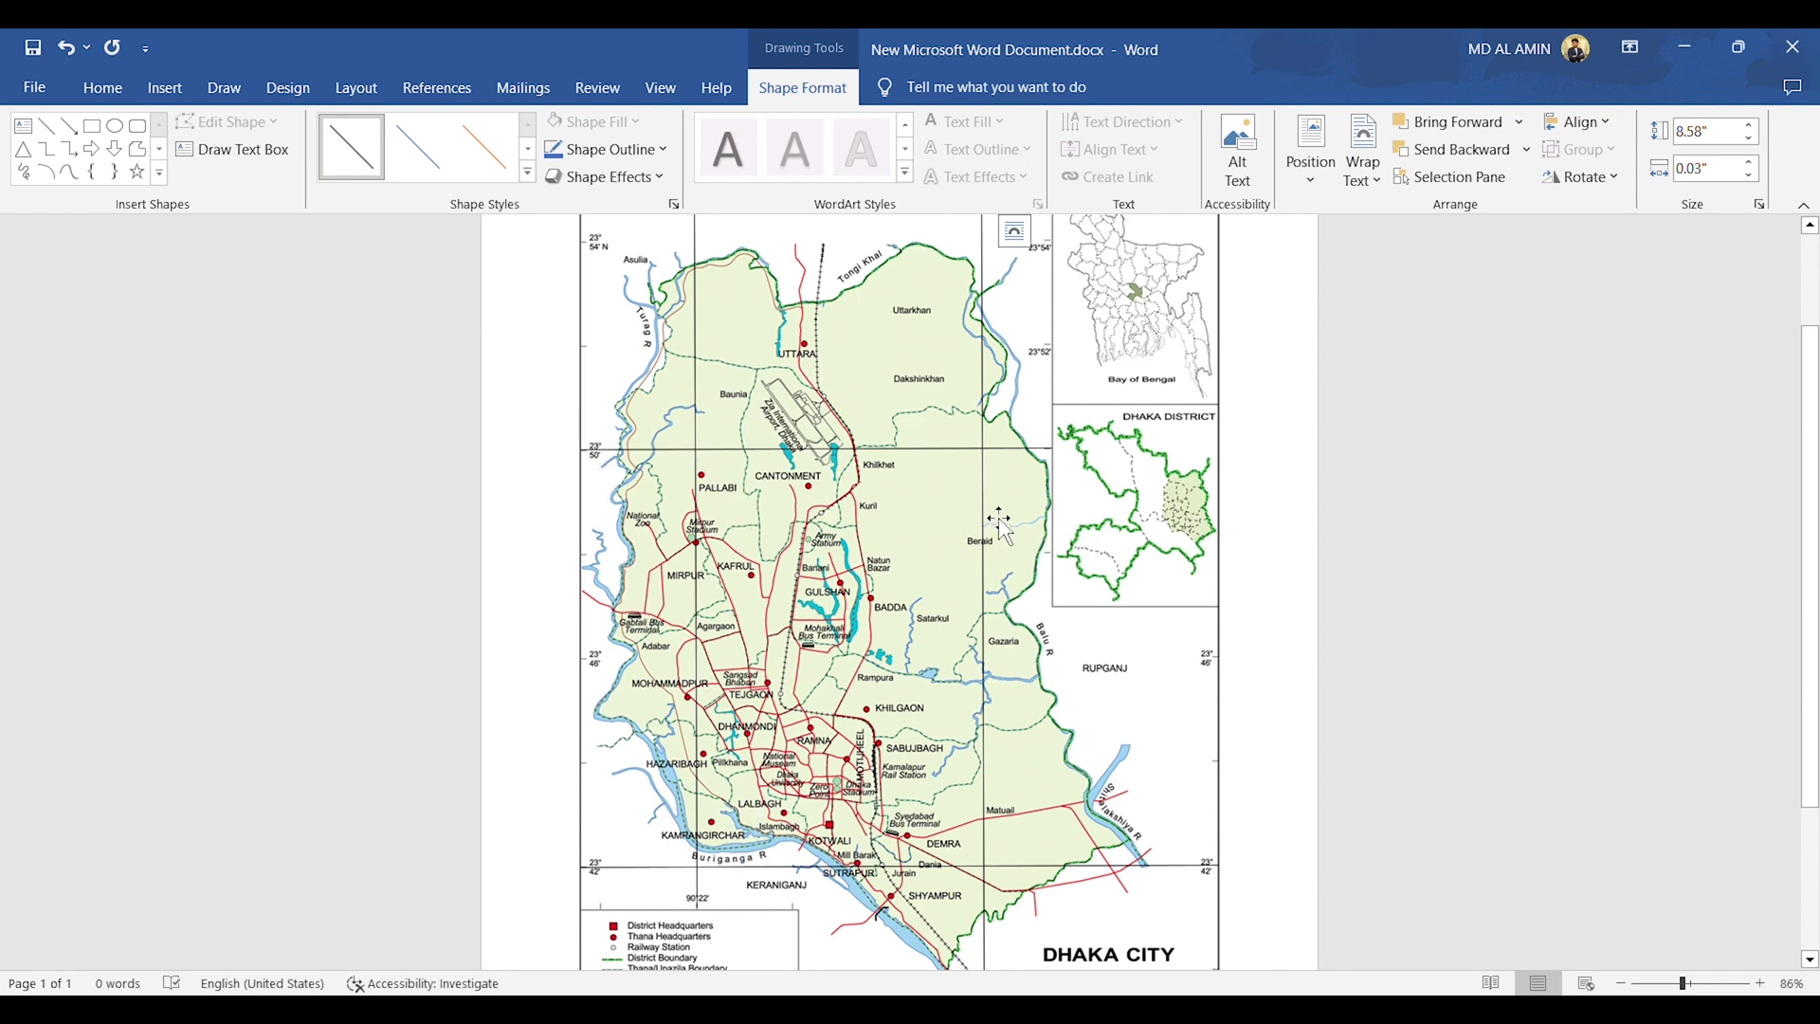
scroll(983, 455, "up", 1)
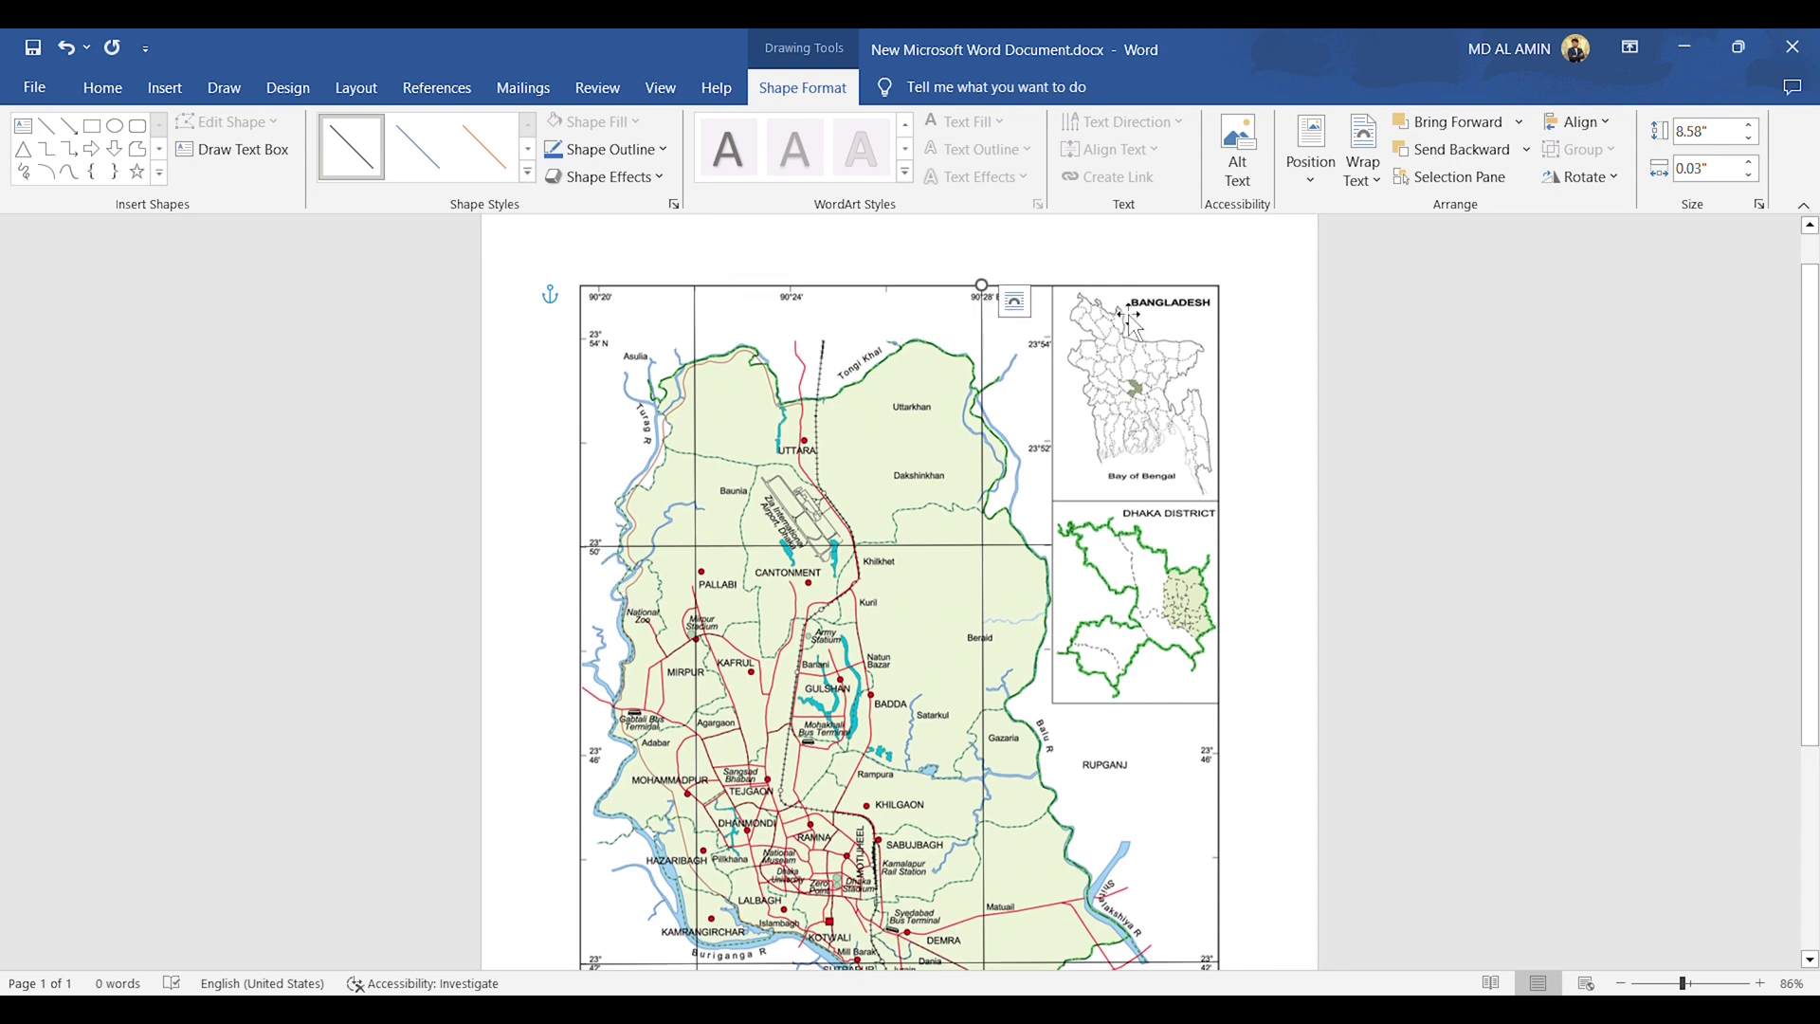
left_click(1312, 396)
scroll(1312, 396, "down", 6)
scroll(1138, 379, "up", 7)
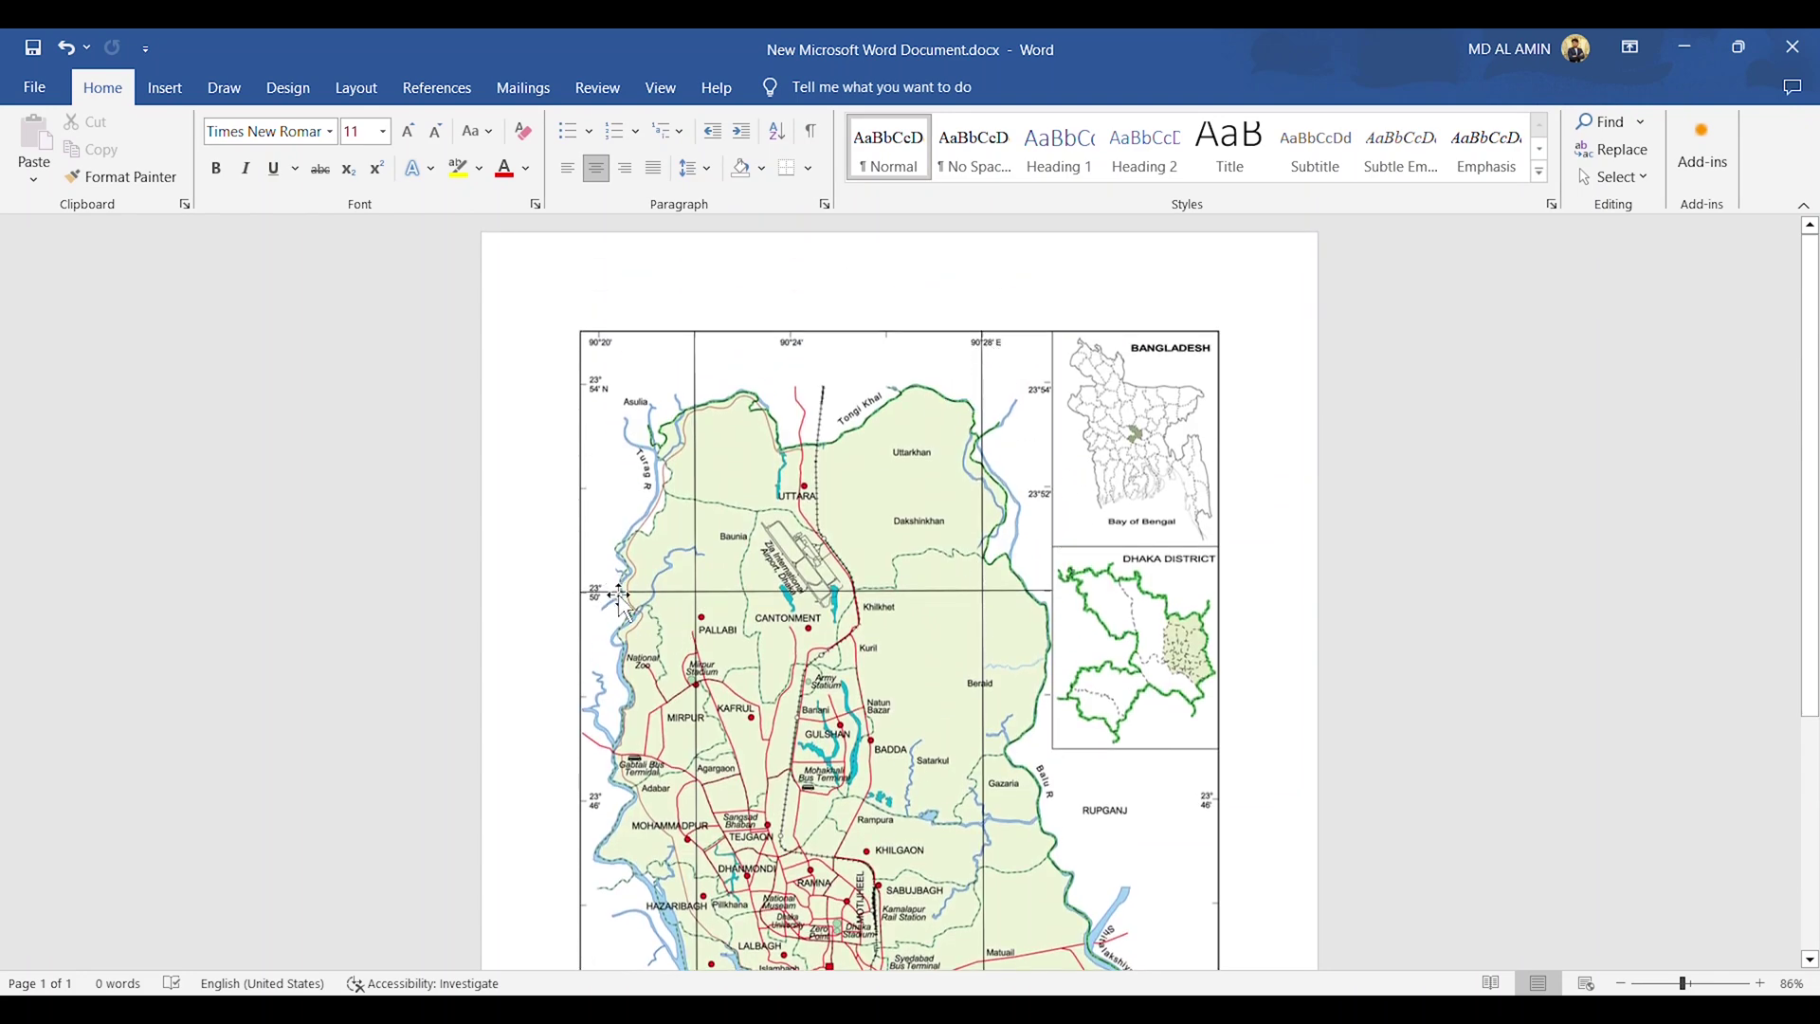
scroll(998, 595, "down", 3)
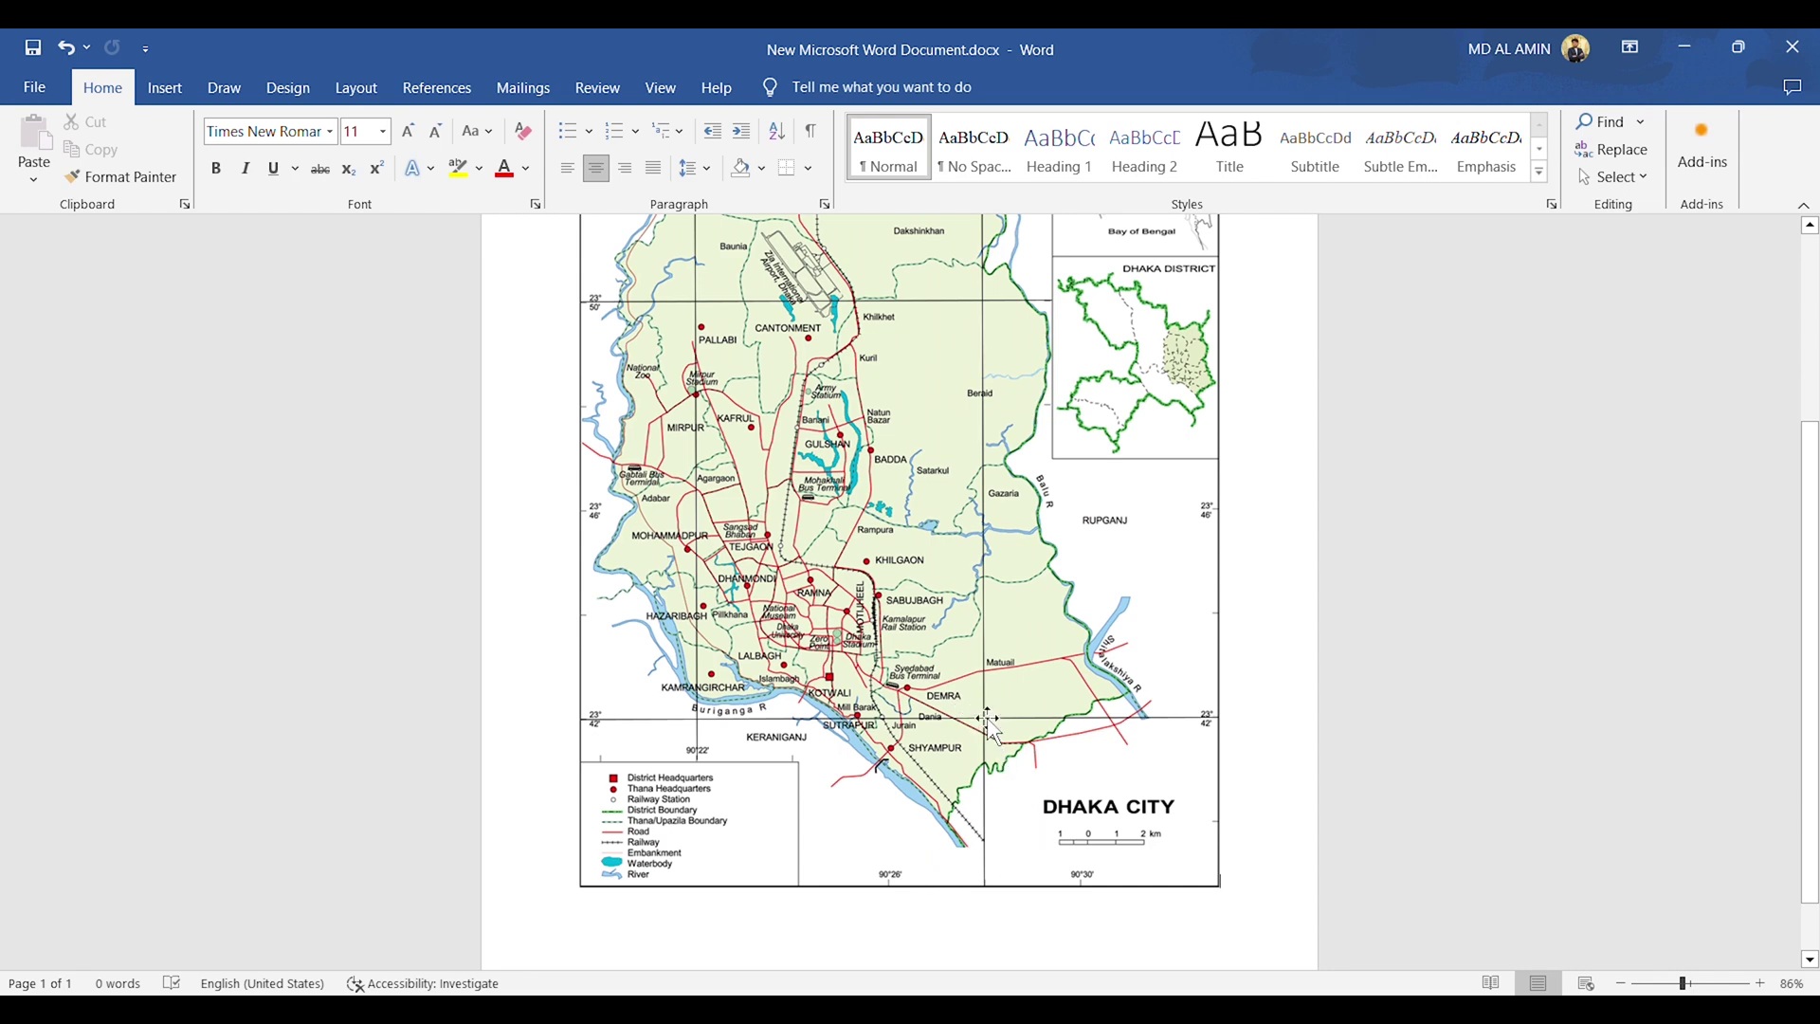
scroll(986, 720, "up", 4)
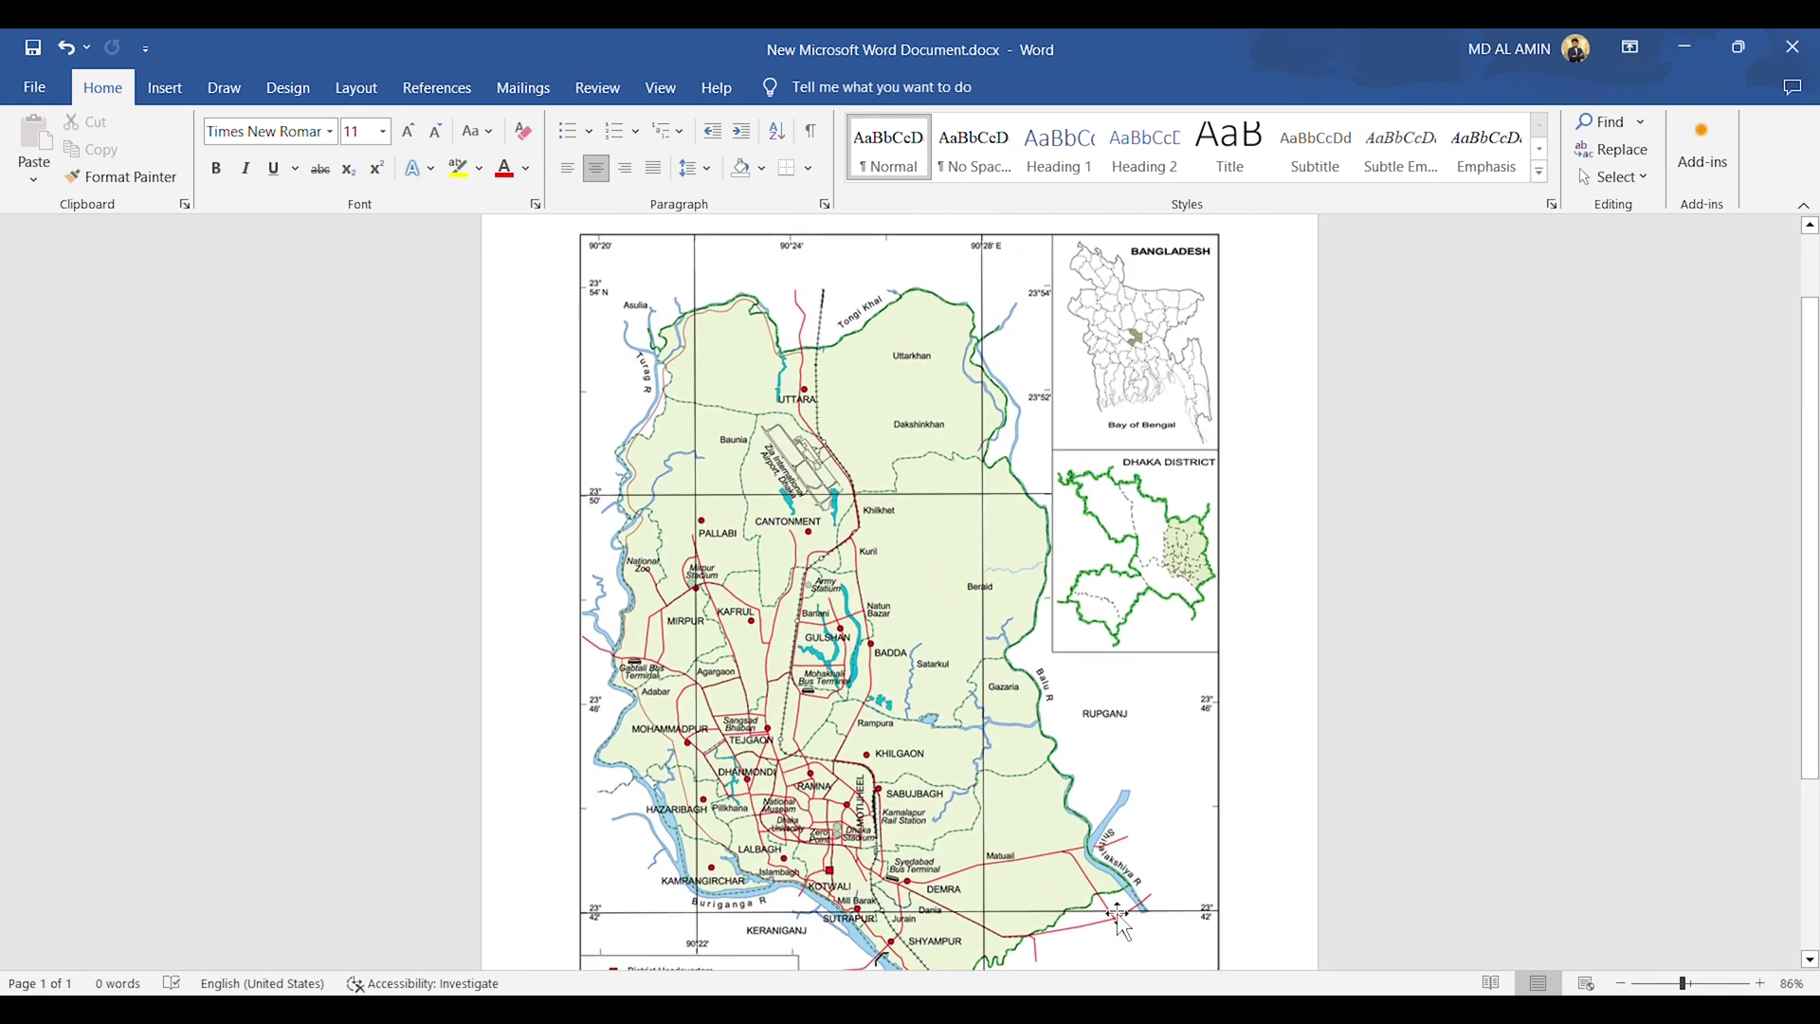
scroll(1119, 919, "down", 4)
scroll(735, 460, "up", 5)
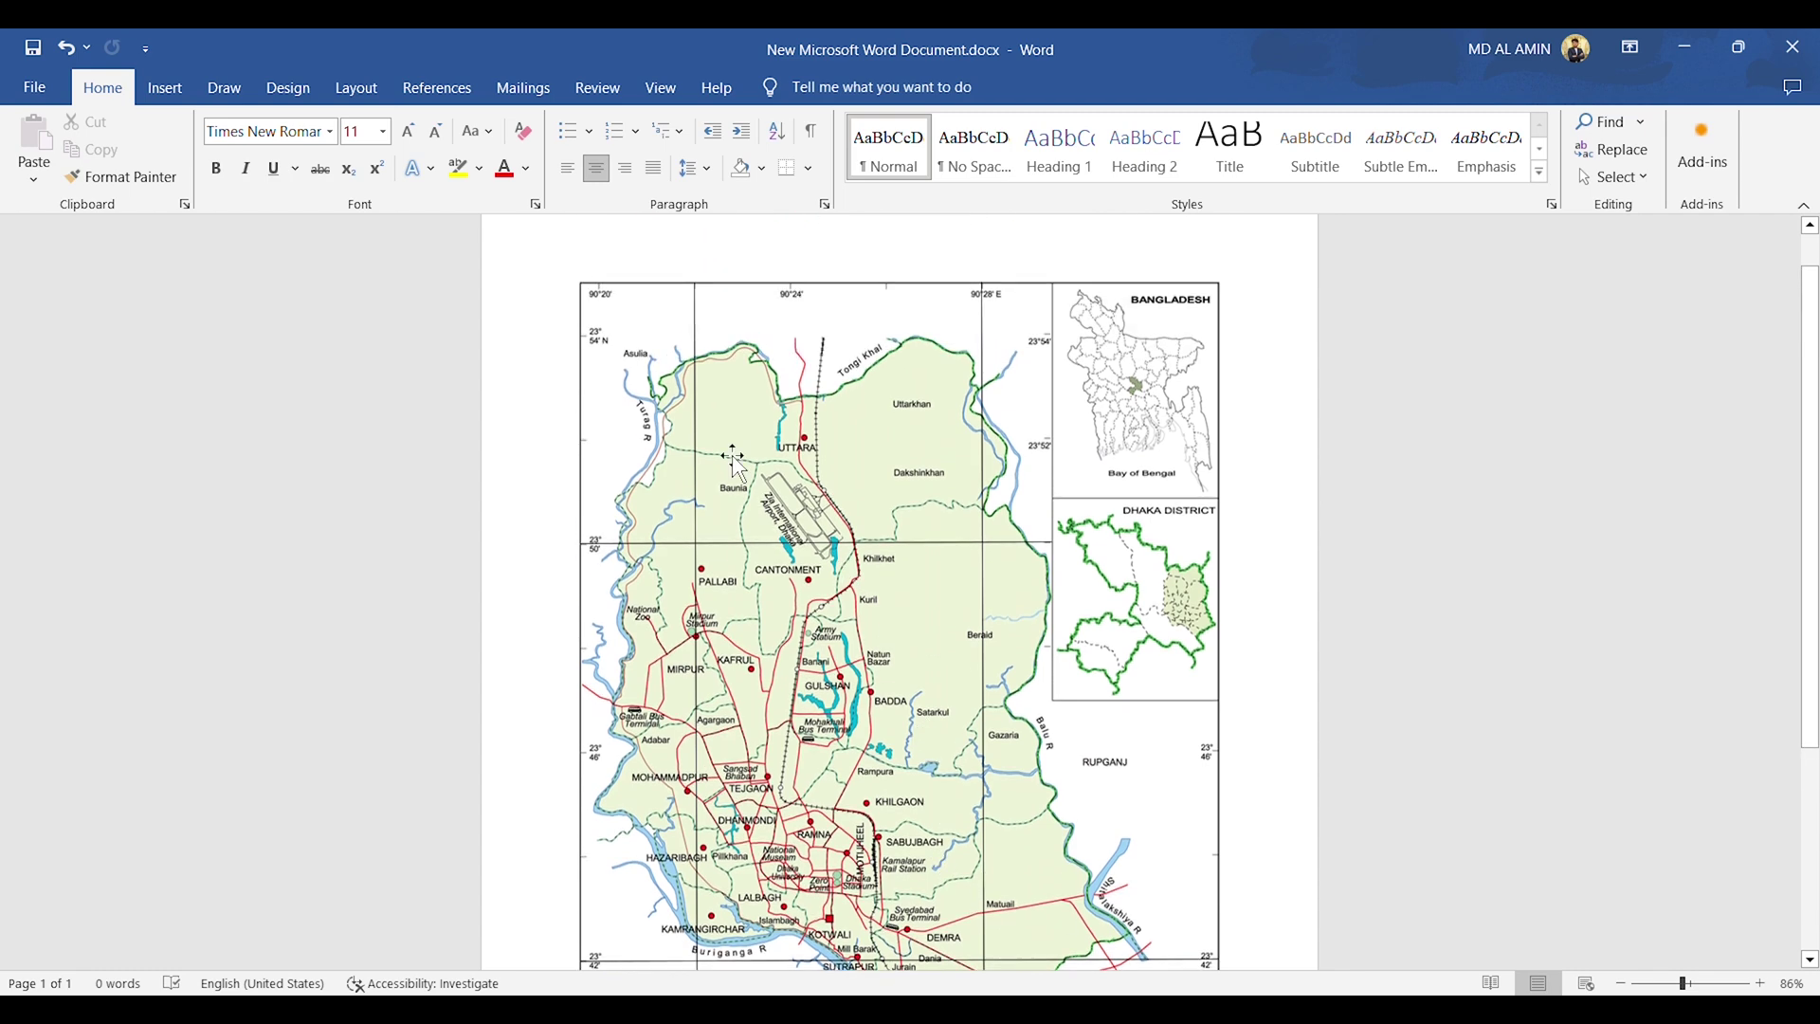
Insert a Simple Text Box and set its wrapping to In Front of Text
left_click(165, 87)
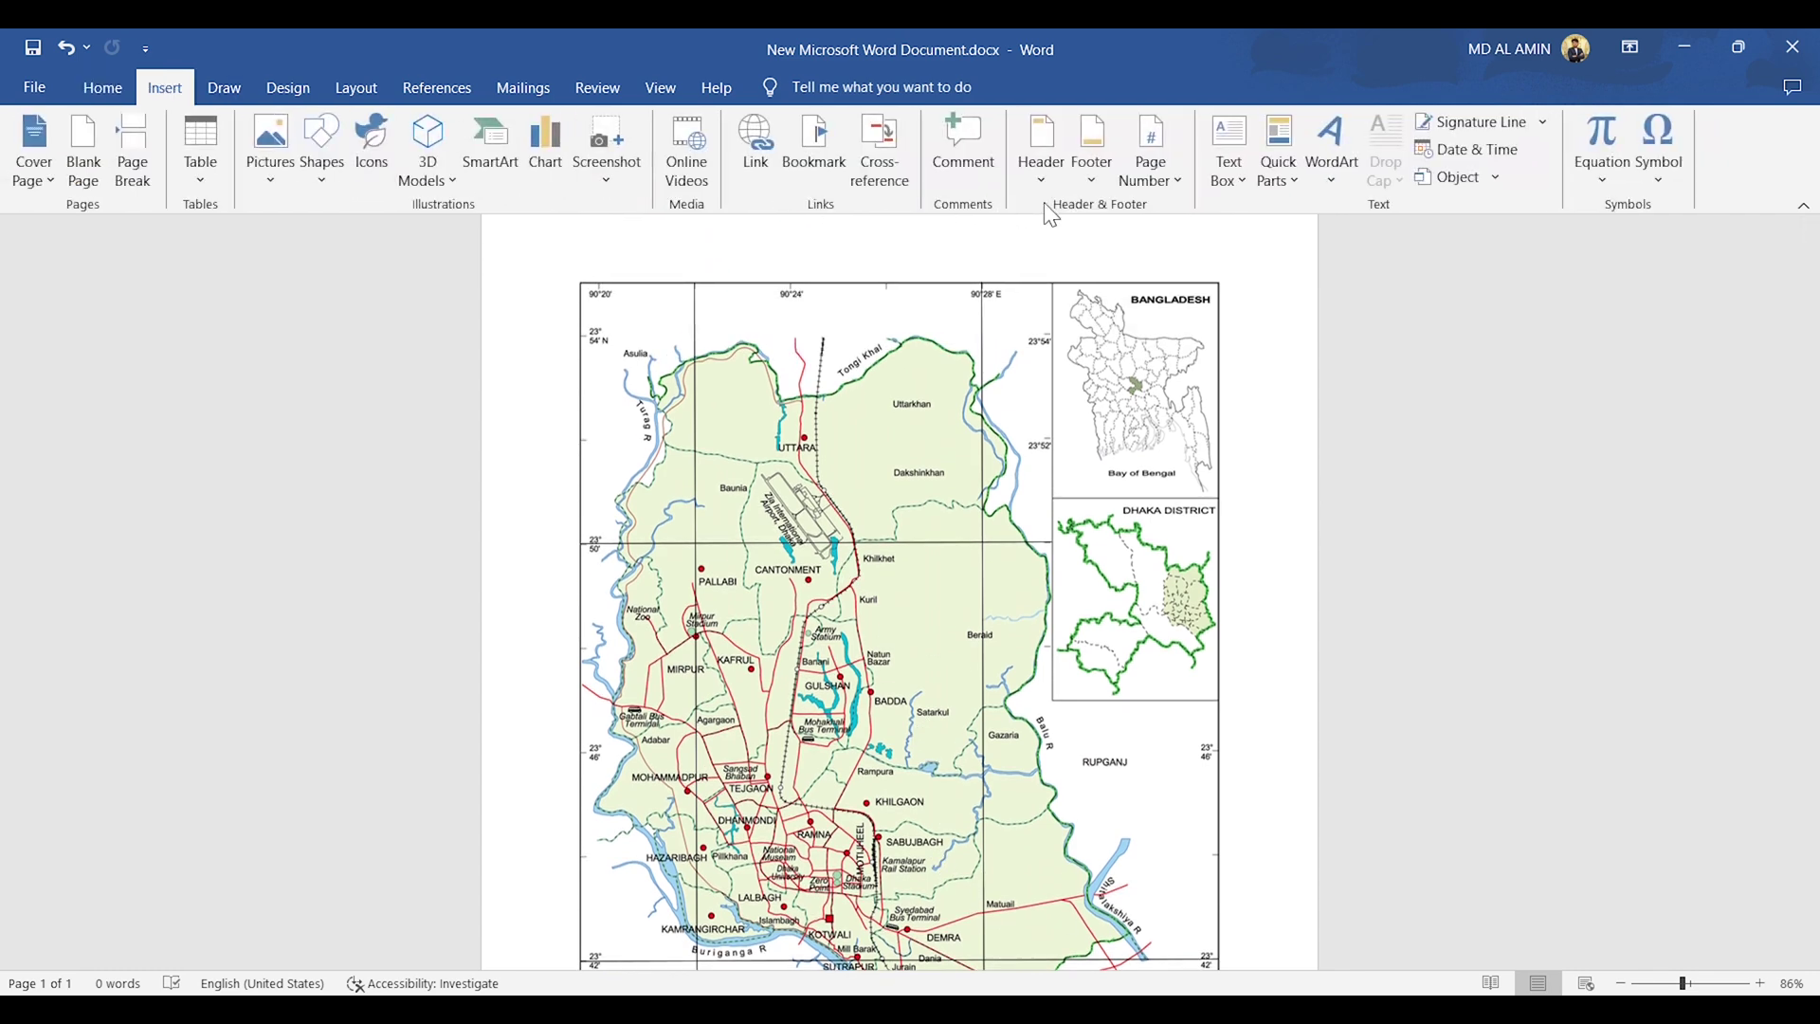
left_click(1226, 170)
left_click(1254, 263)
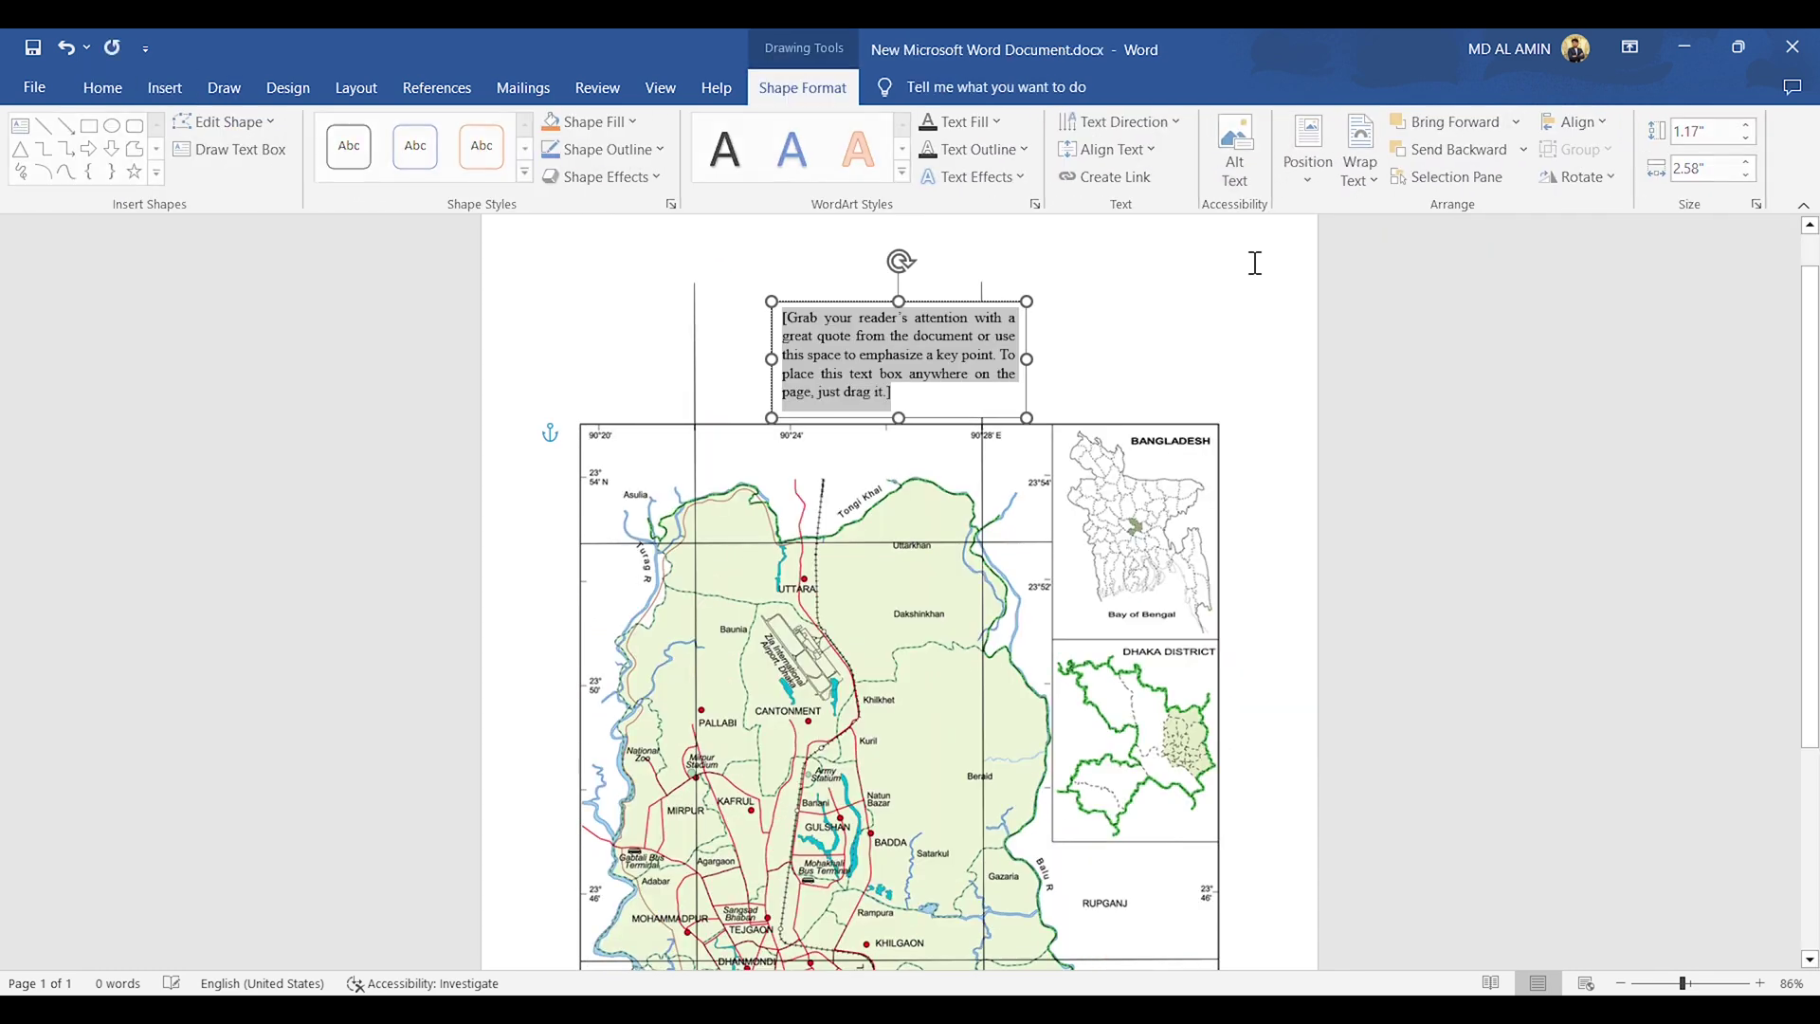
right_click(856, 307)
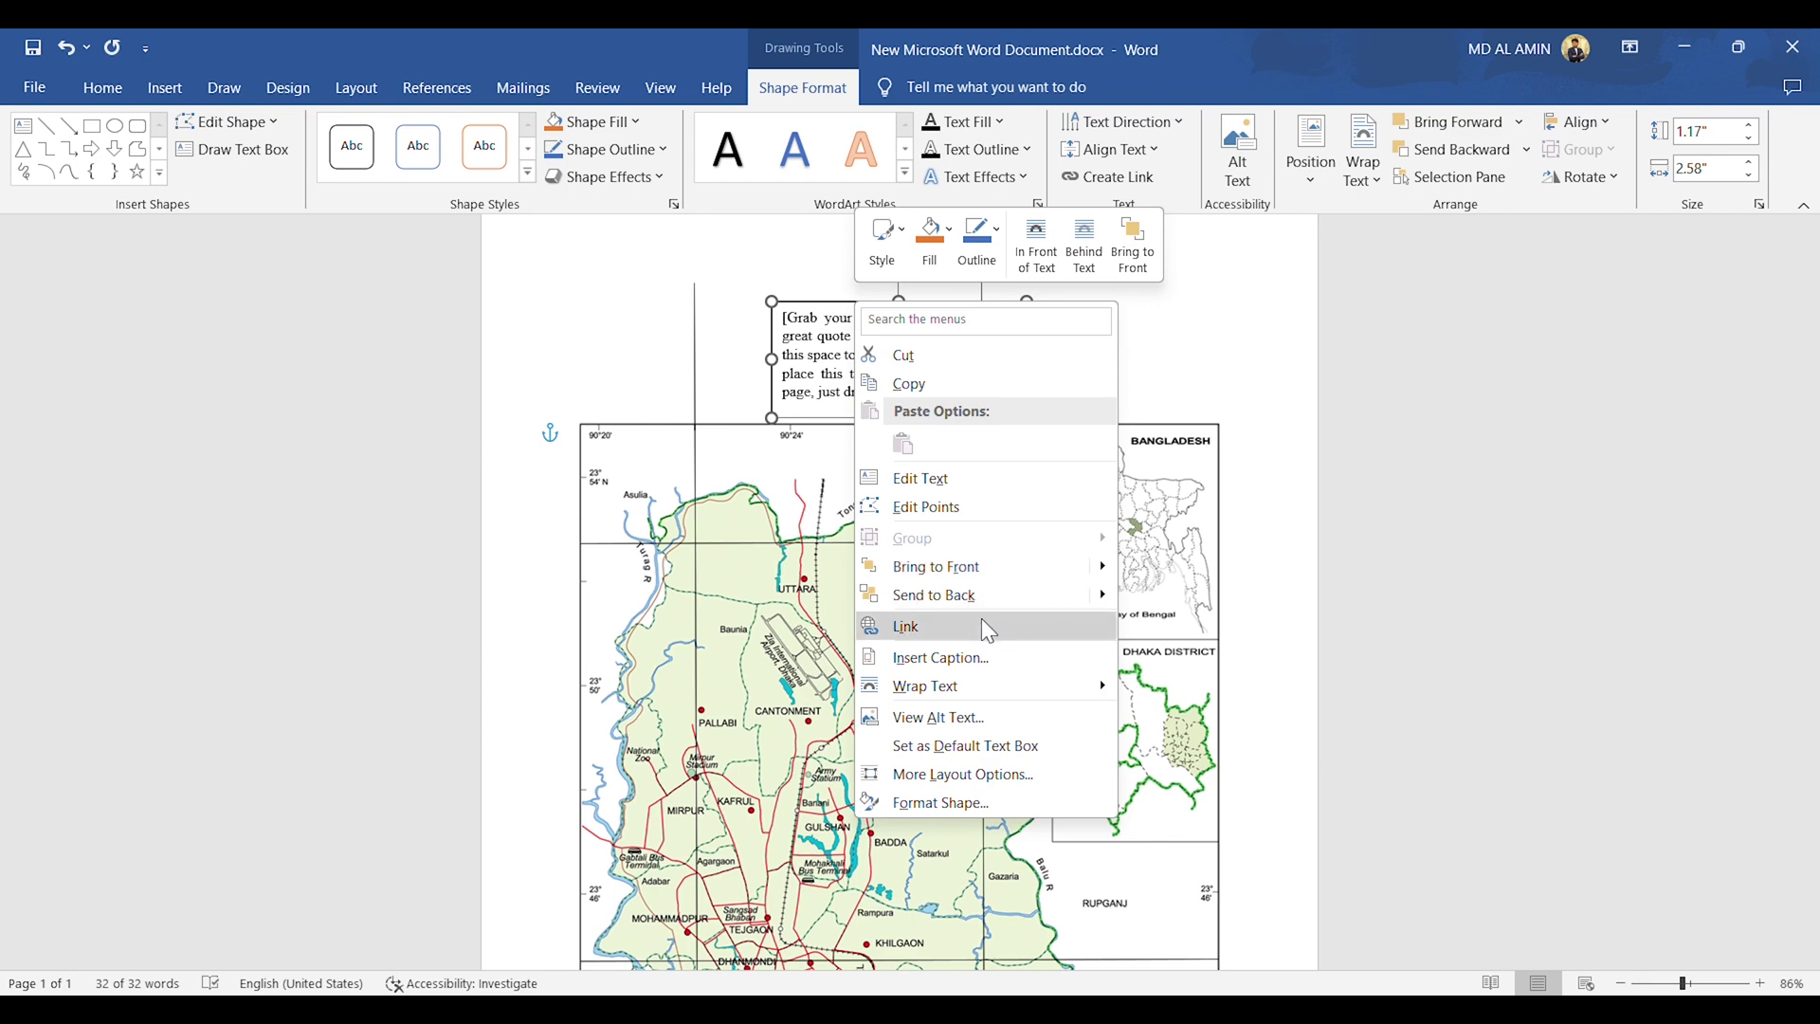
mouse_move(976, 688)
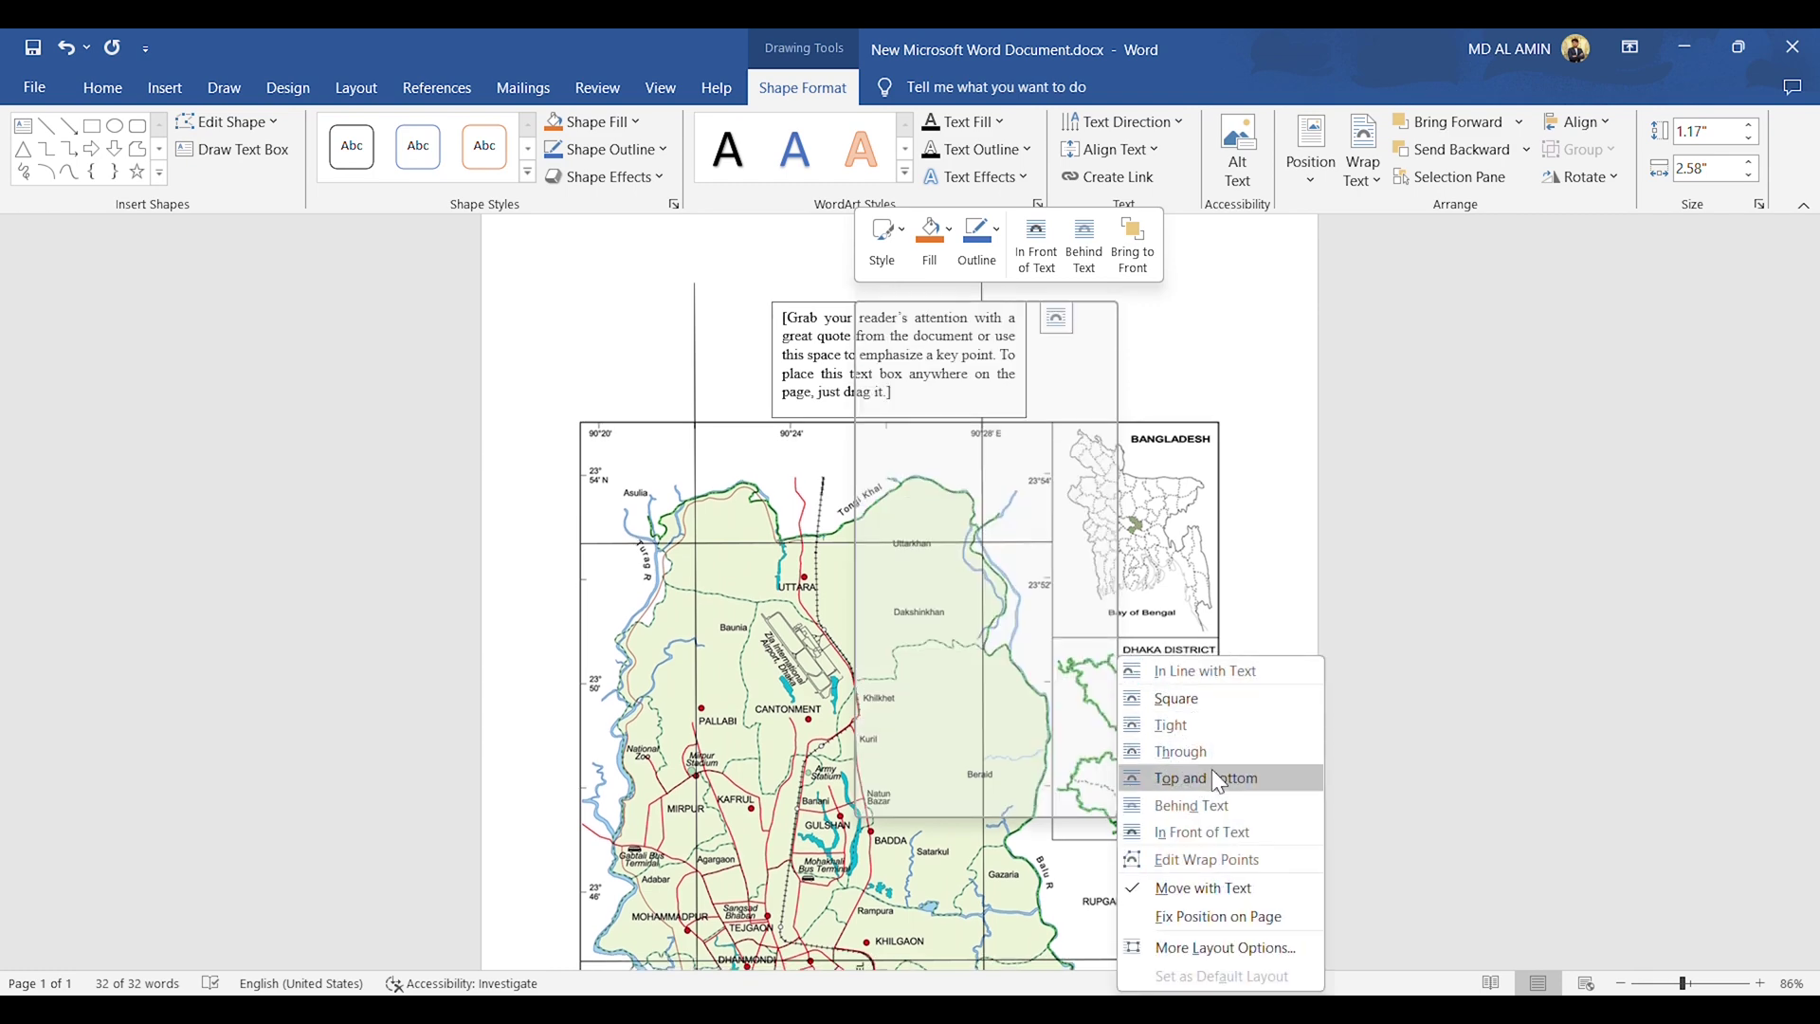
left_click(1197, 828)
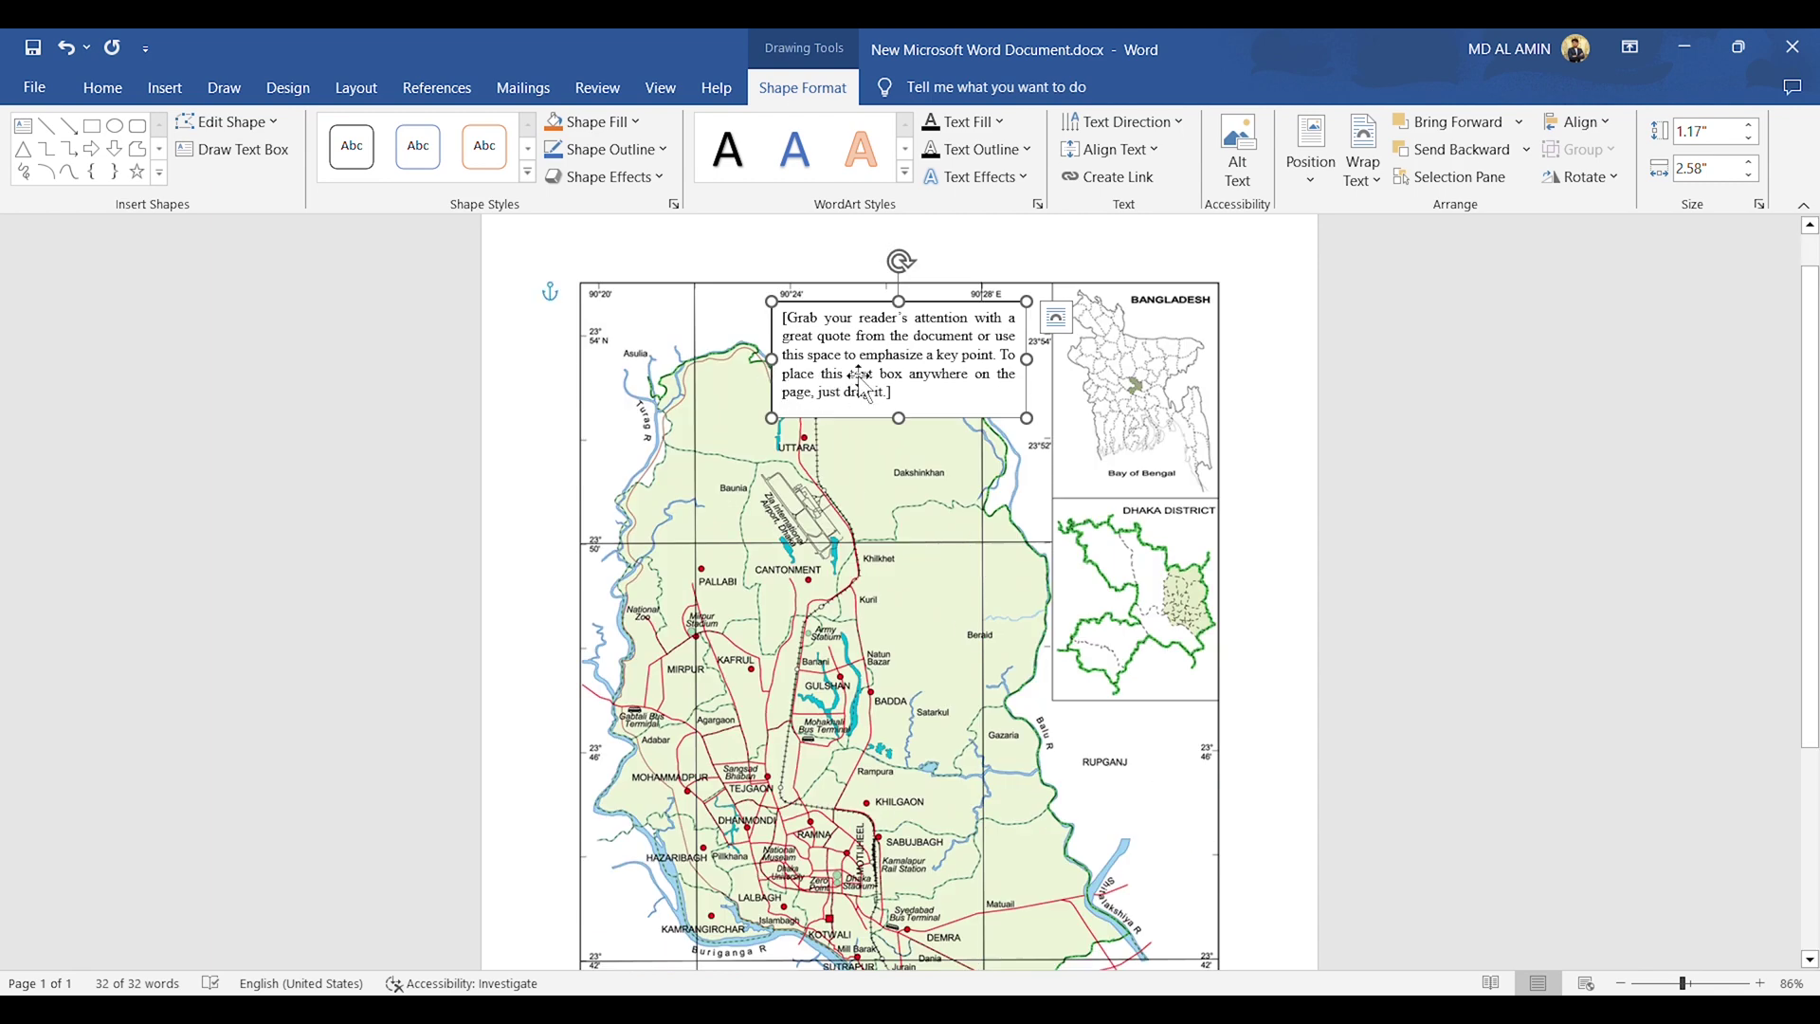
Replace the text box placeholder with 1 and narrow the box to fit
key("ctrl+a")
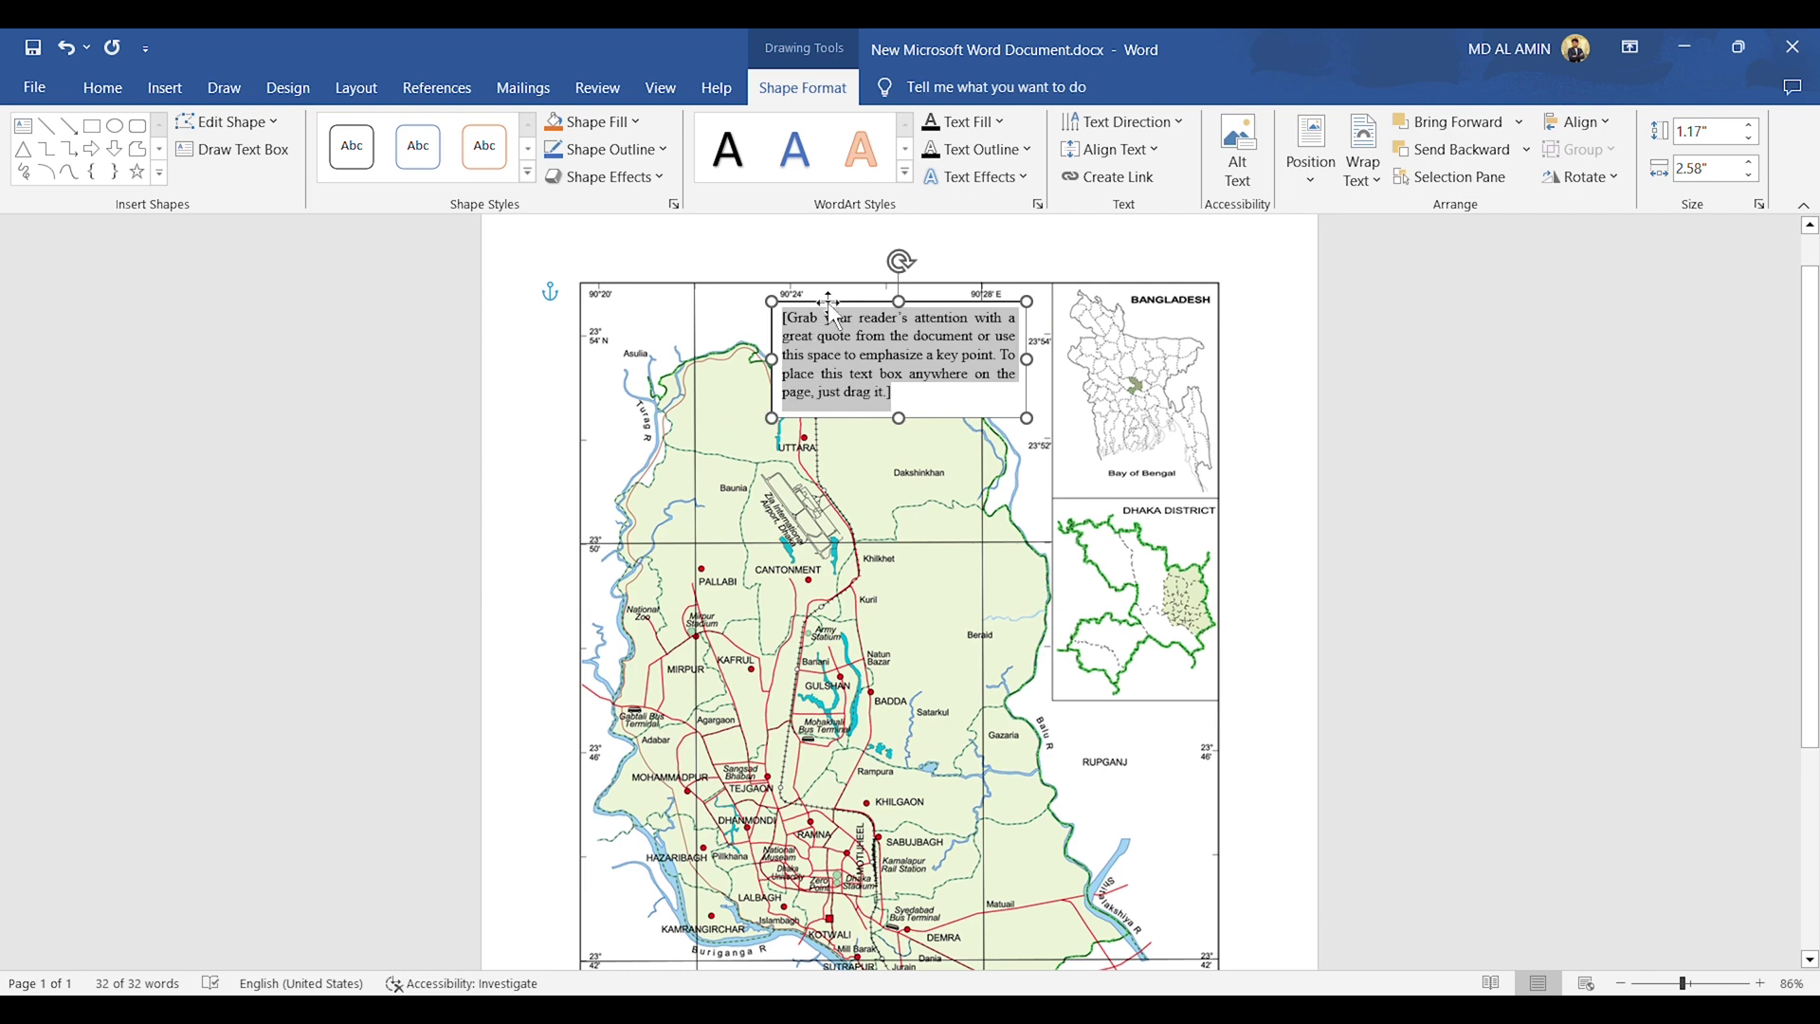
left_click_drag(829, 302, 604, 510)
key("ctrl+z")
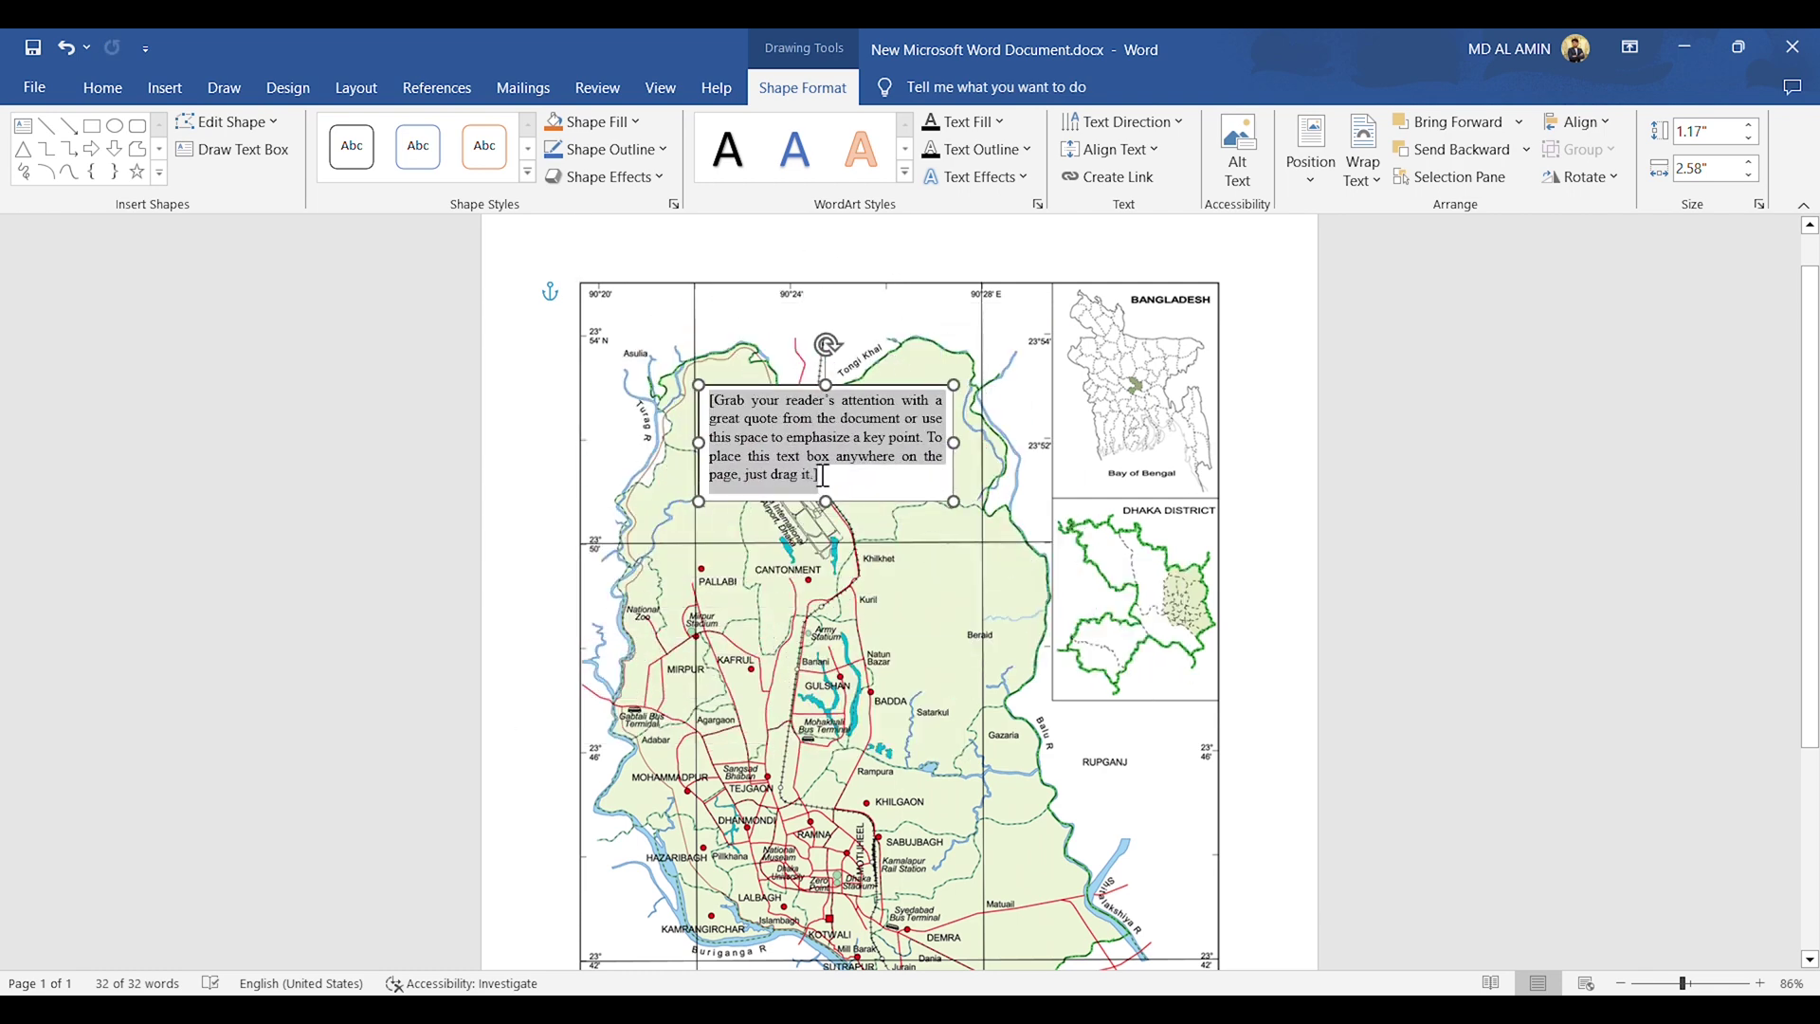
left_click(834, 475)
triple_click(834, 475)
left_click(821, 474)
triple_click(821, 474)
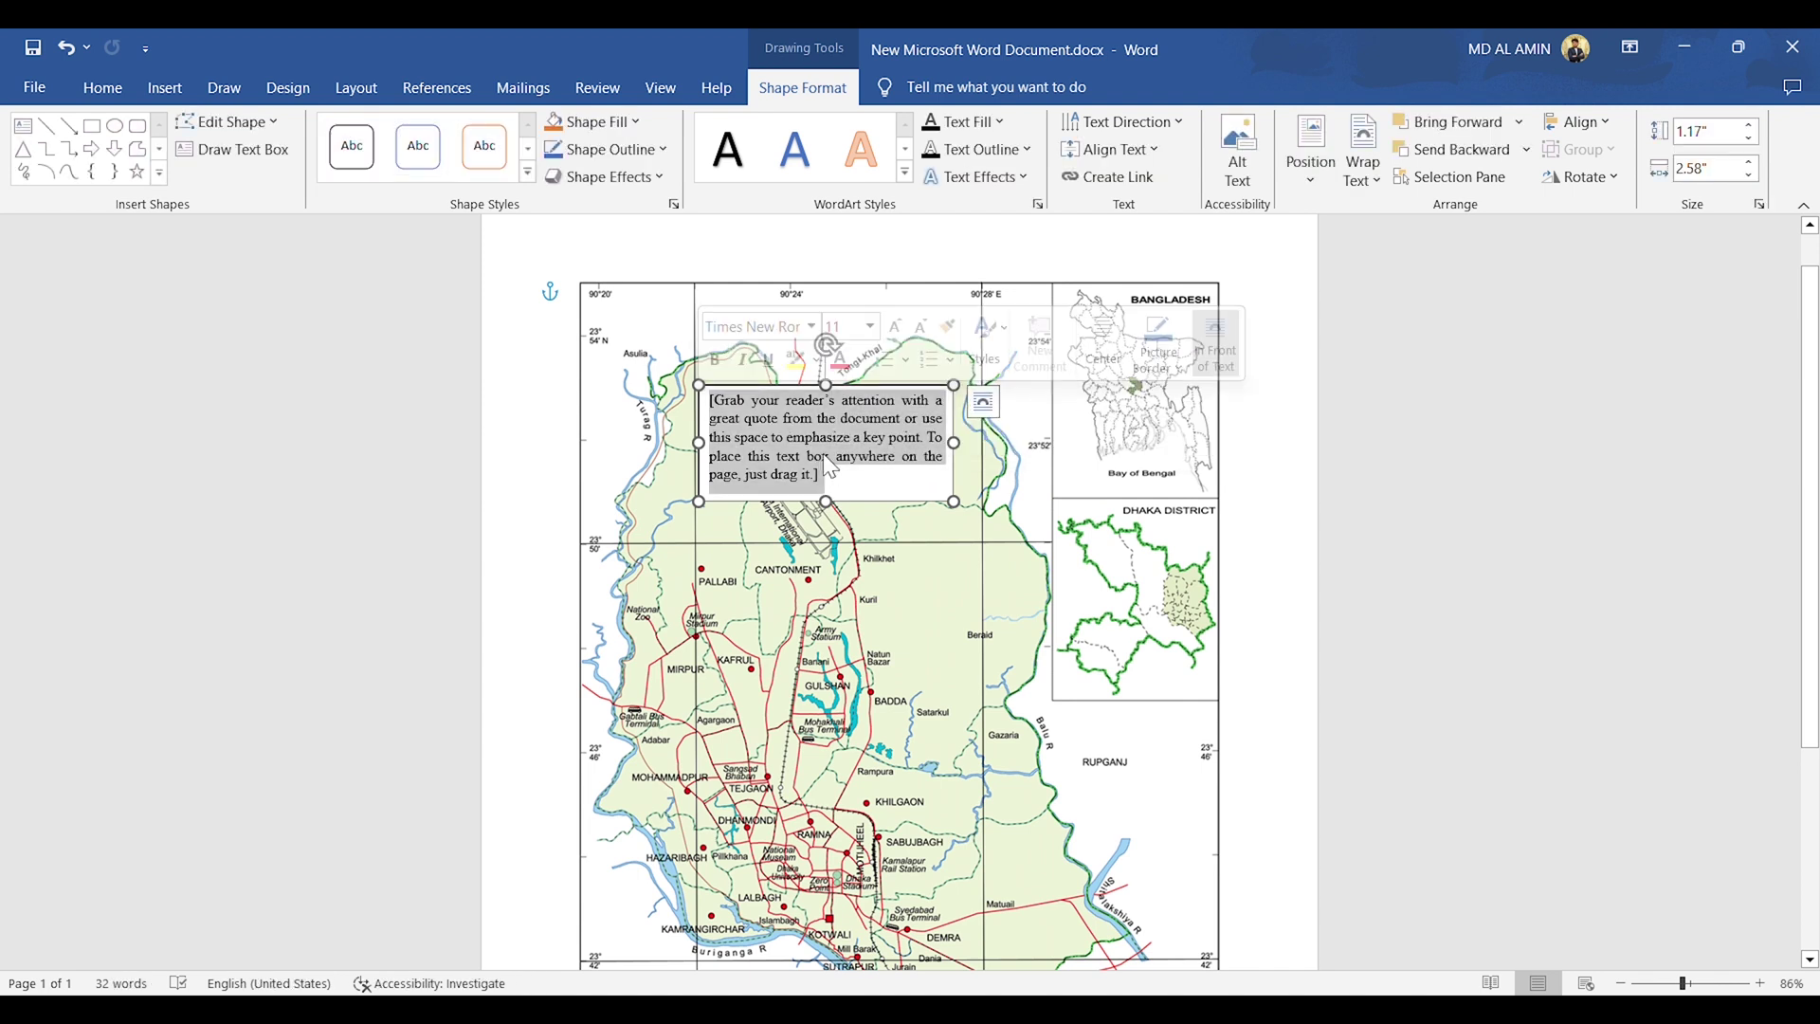
type("1")
left_click_drag(954, 406, 751, 406)
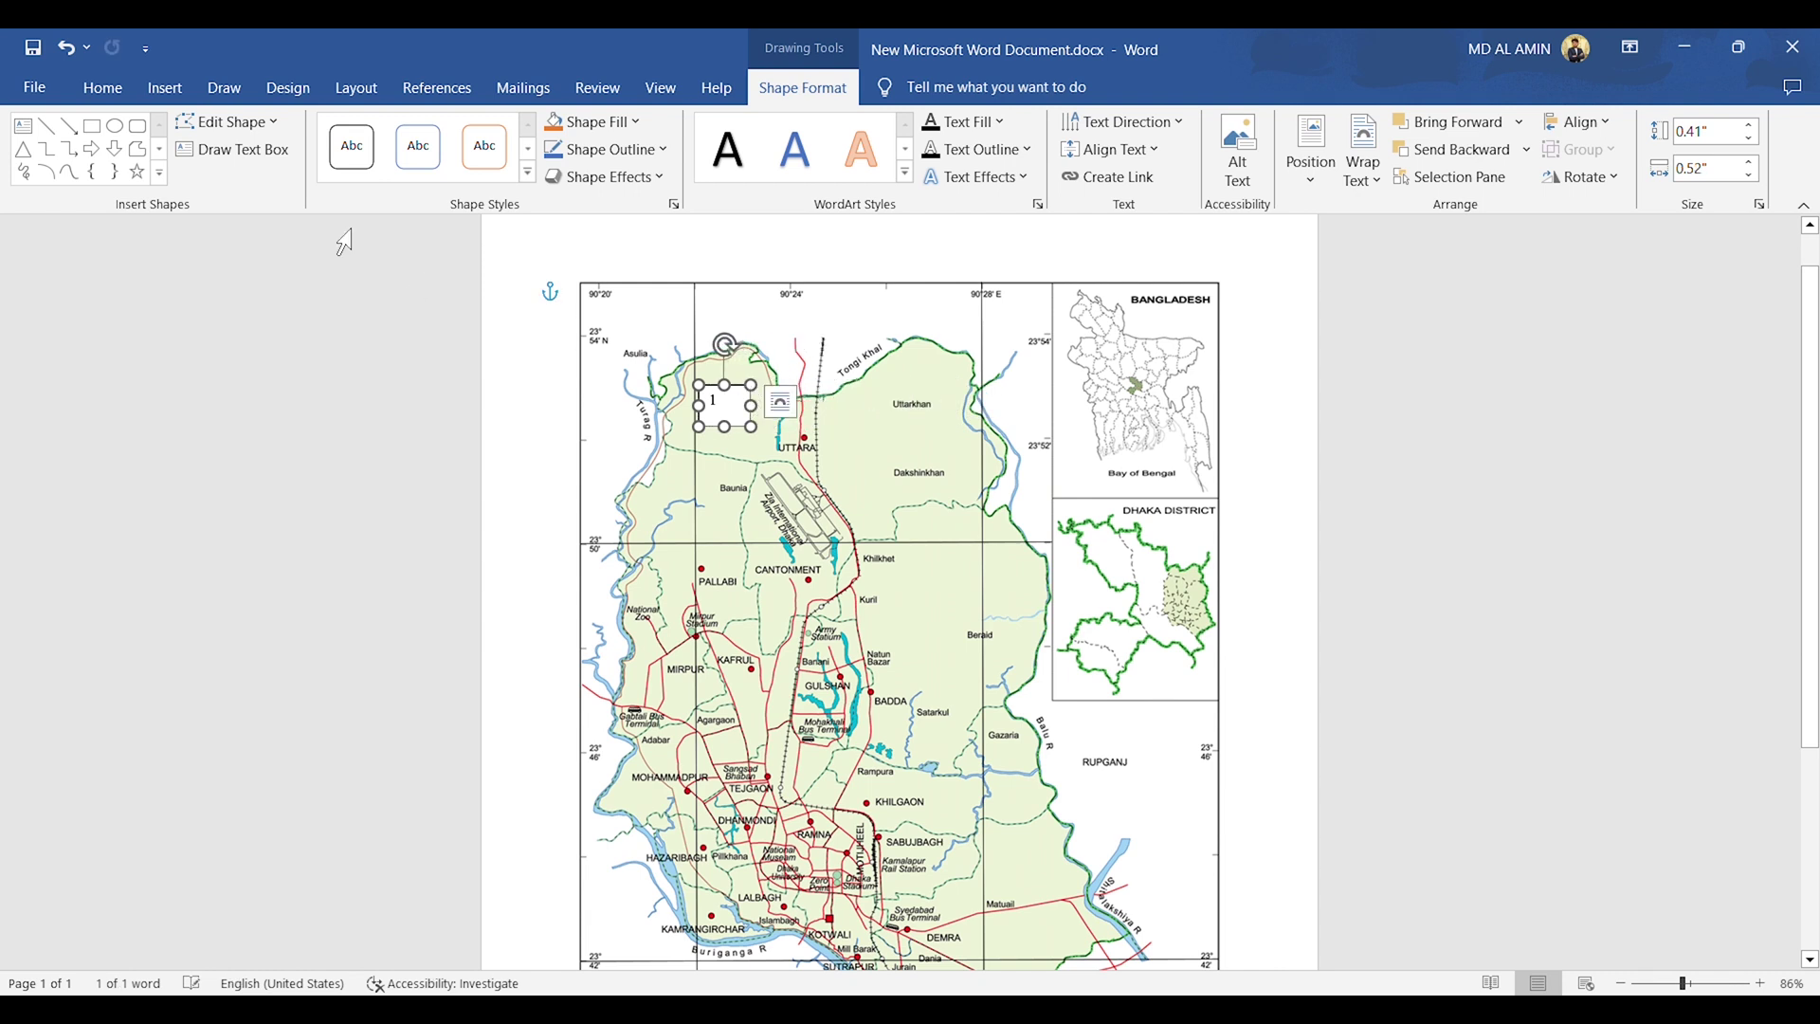
Make the 1 label bold and move it down beside Uttara
left_click(102, 89)
left_click(215, 174)
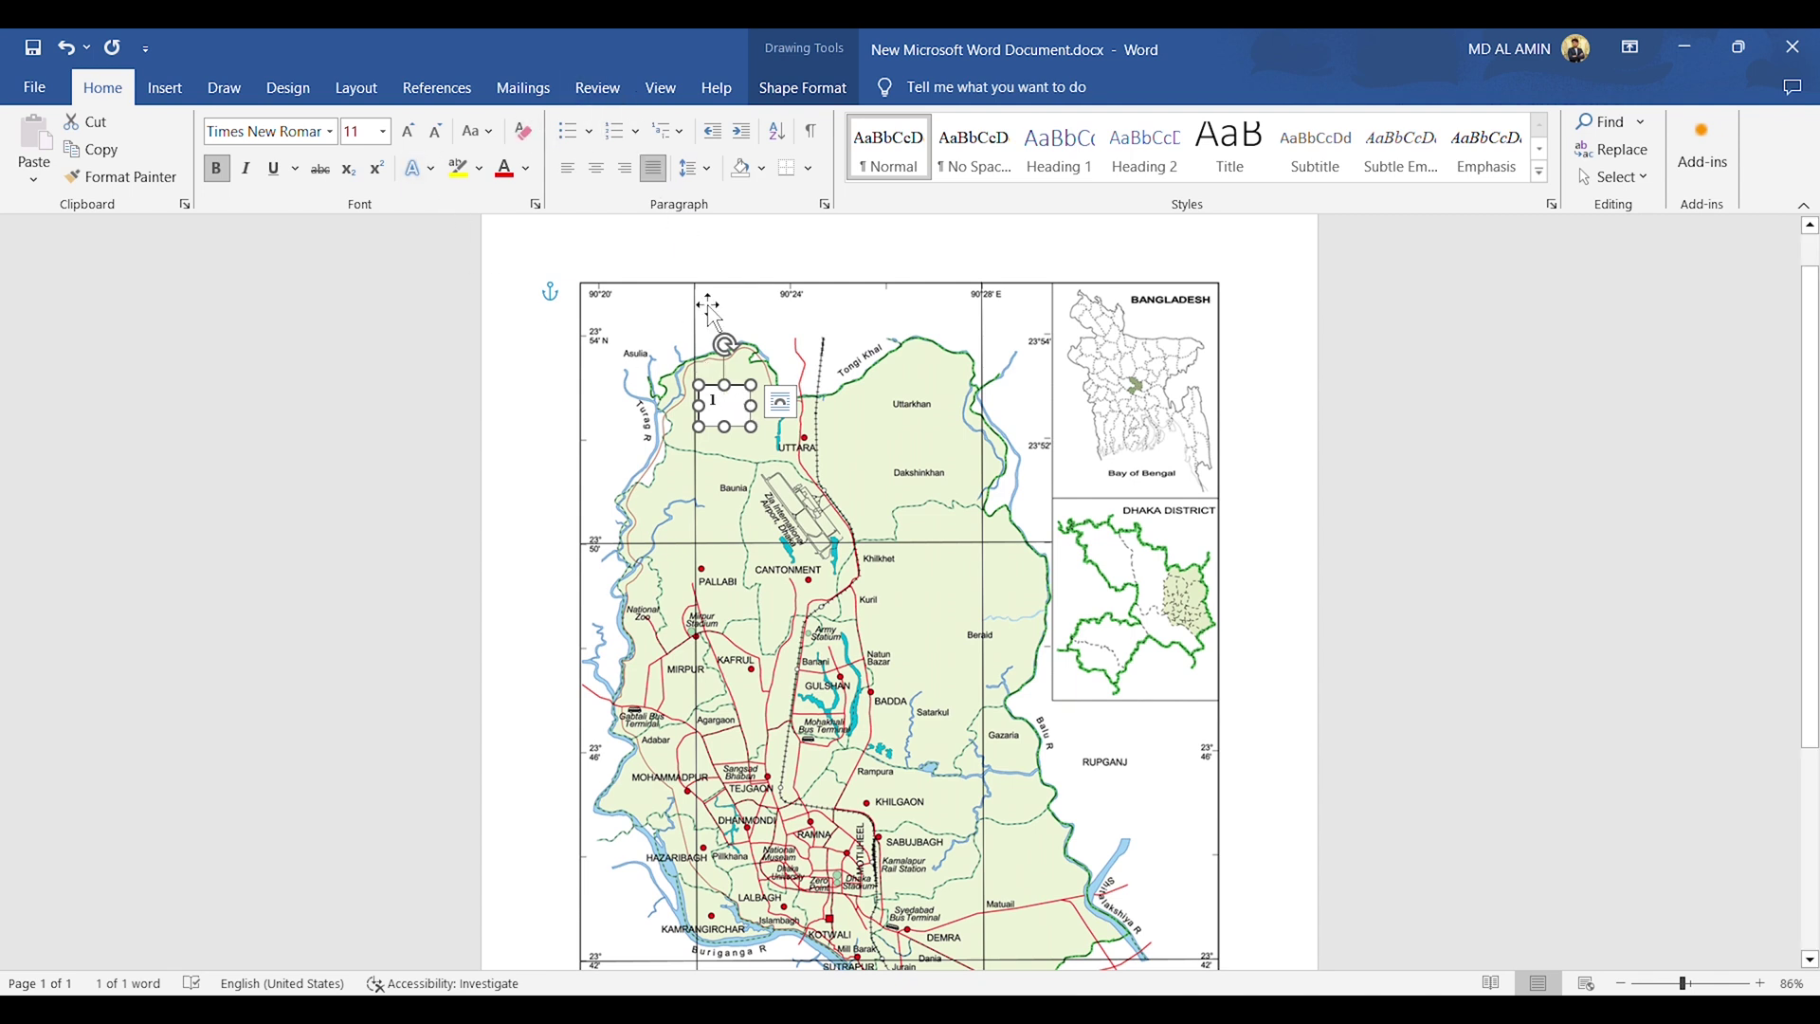
left_click_drag(740, 391, 742, 433)
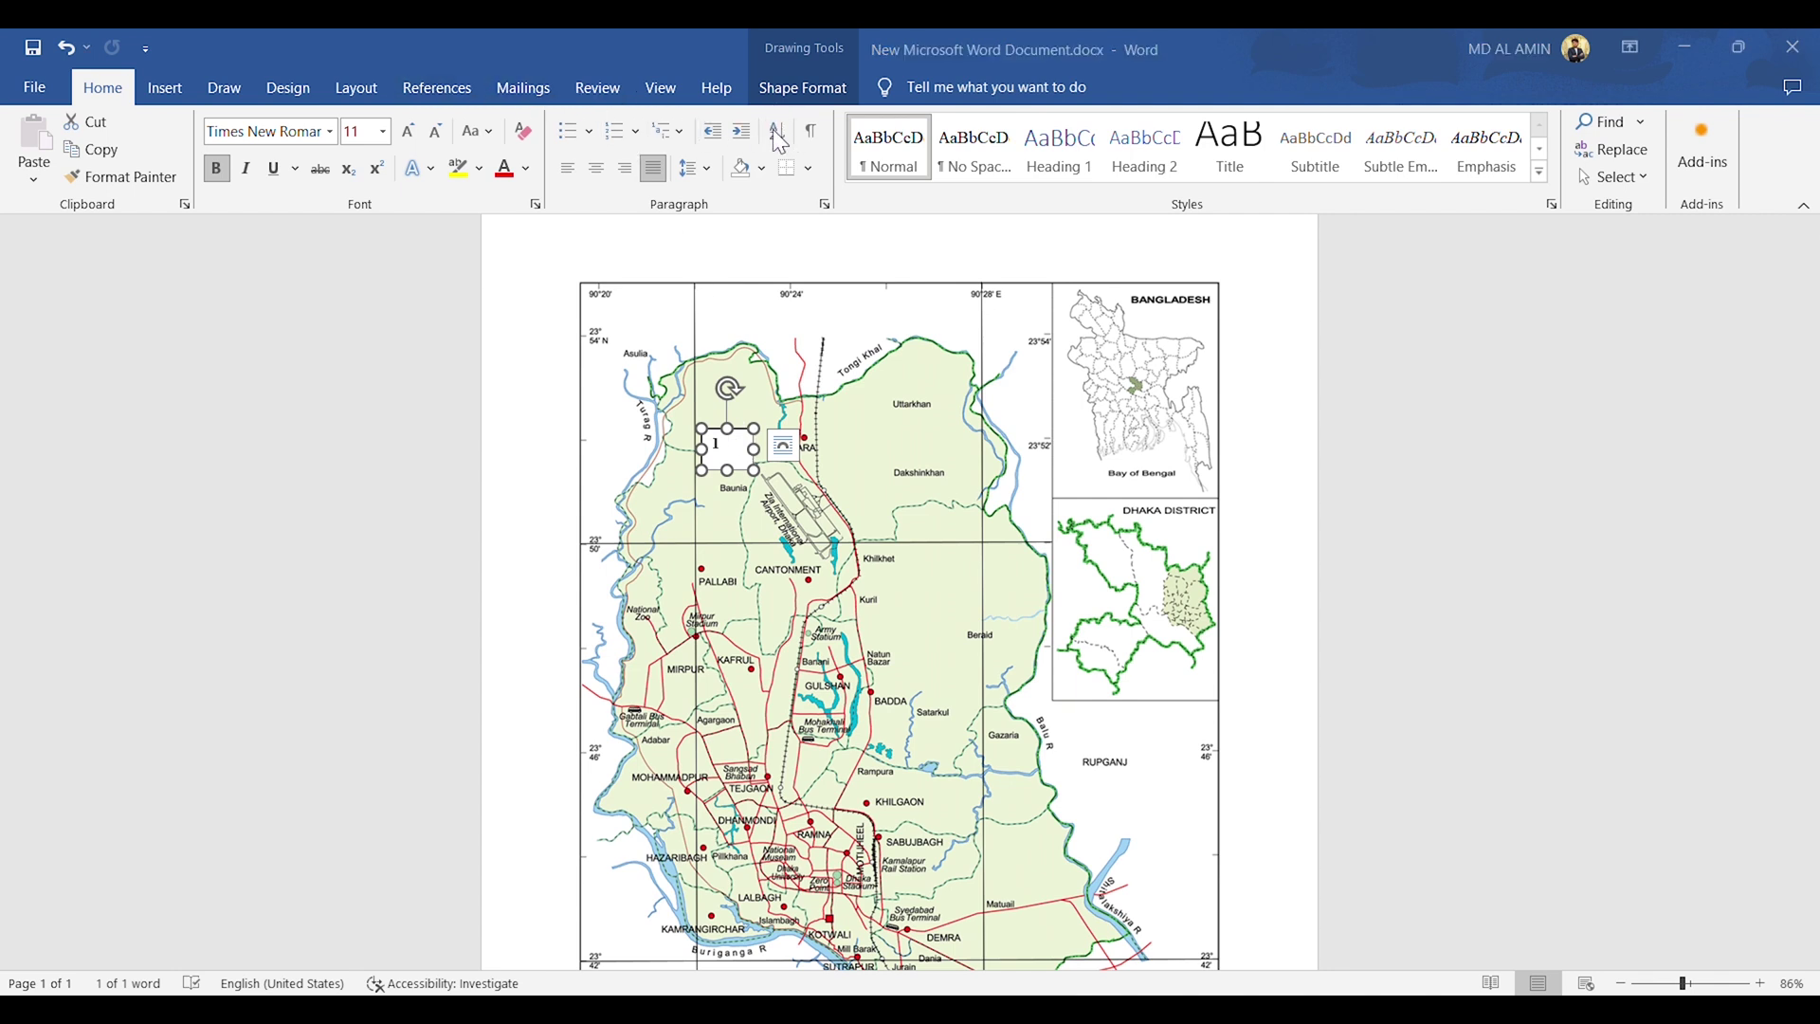
Give the 1 text box No fill and No line in Format Shape
right_click(737, 433)
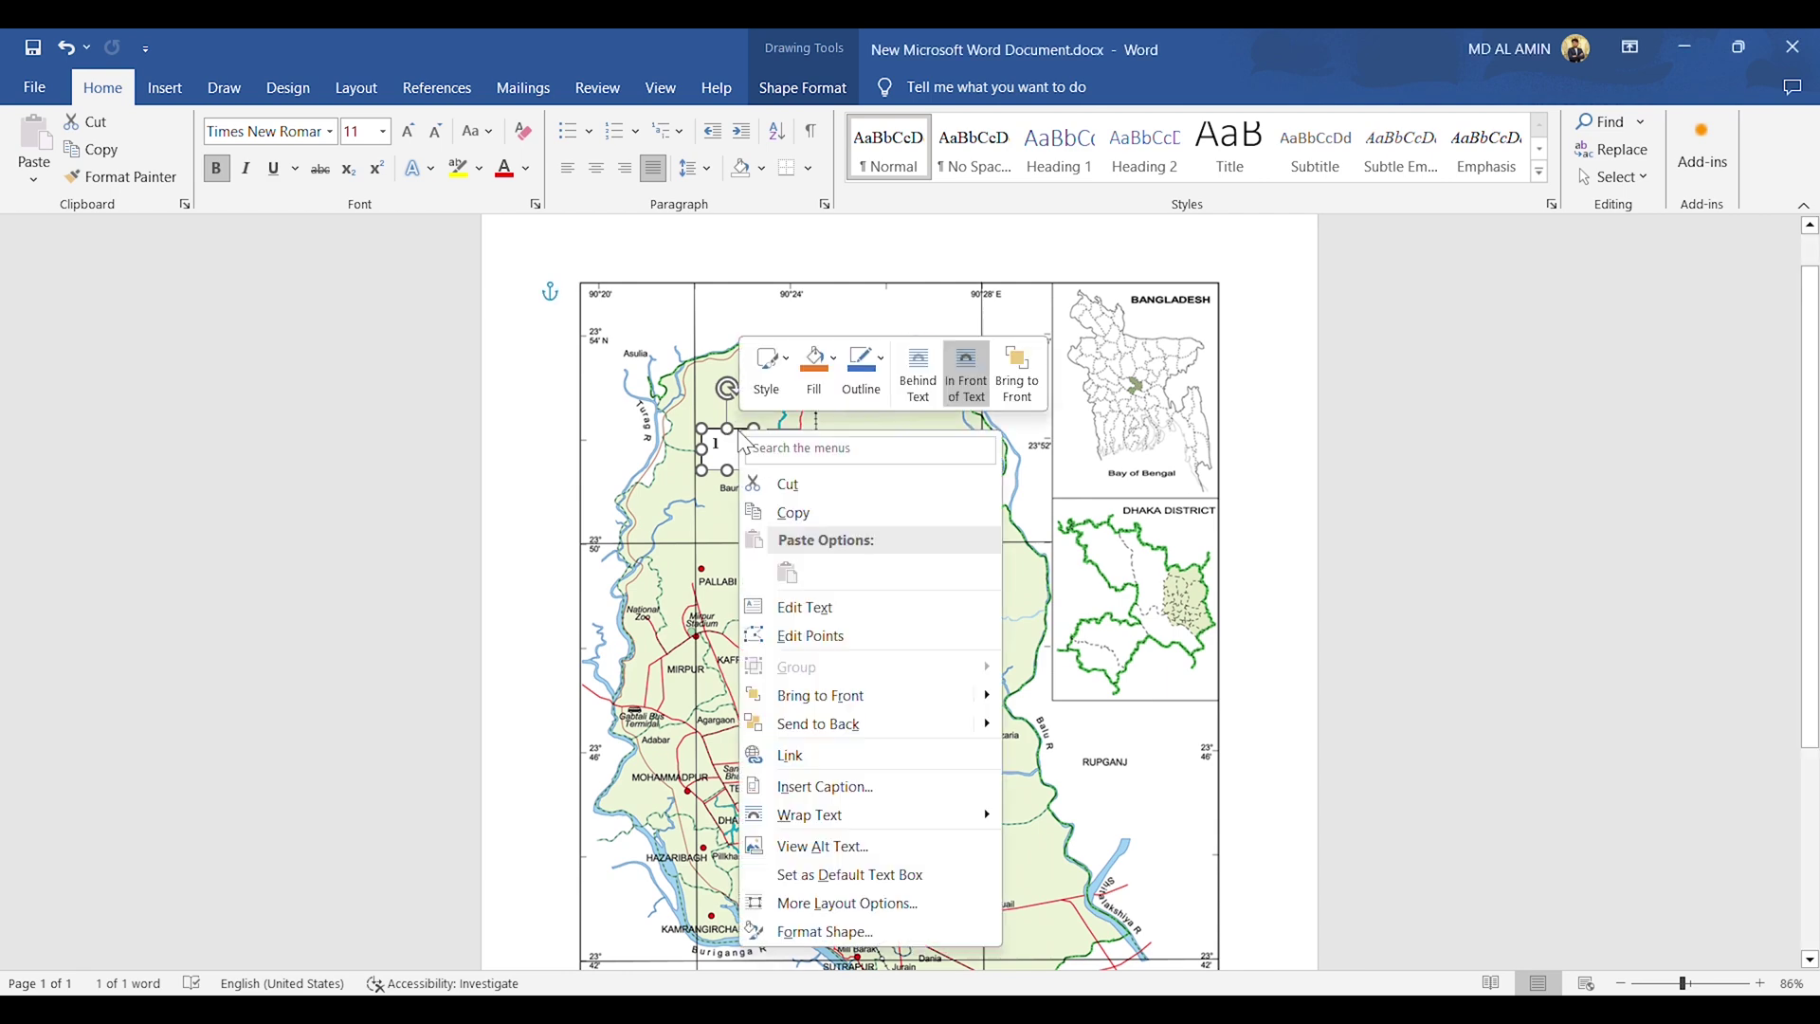
left_click(824, 931)
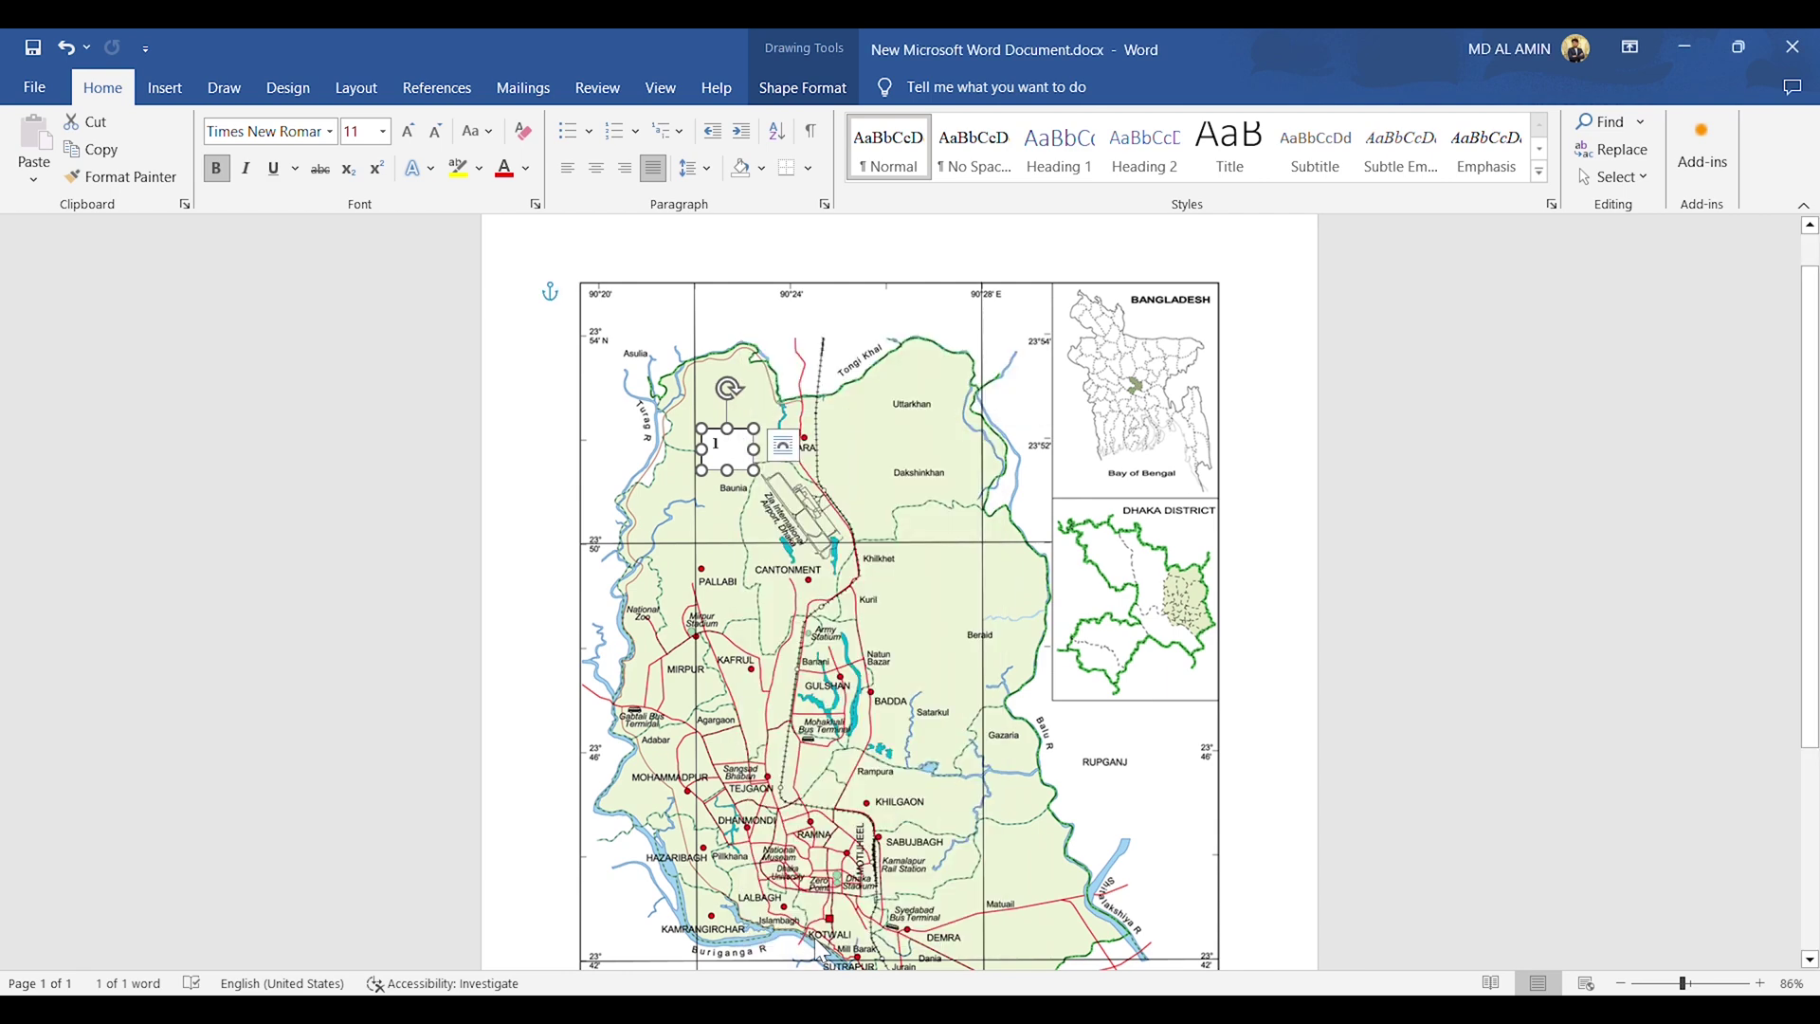
left_click(1521, 378)
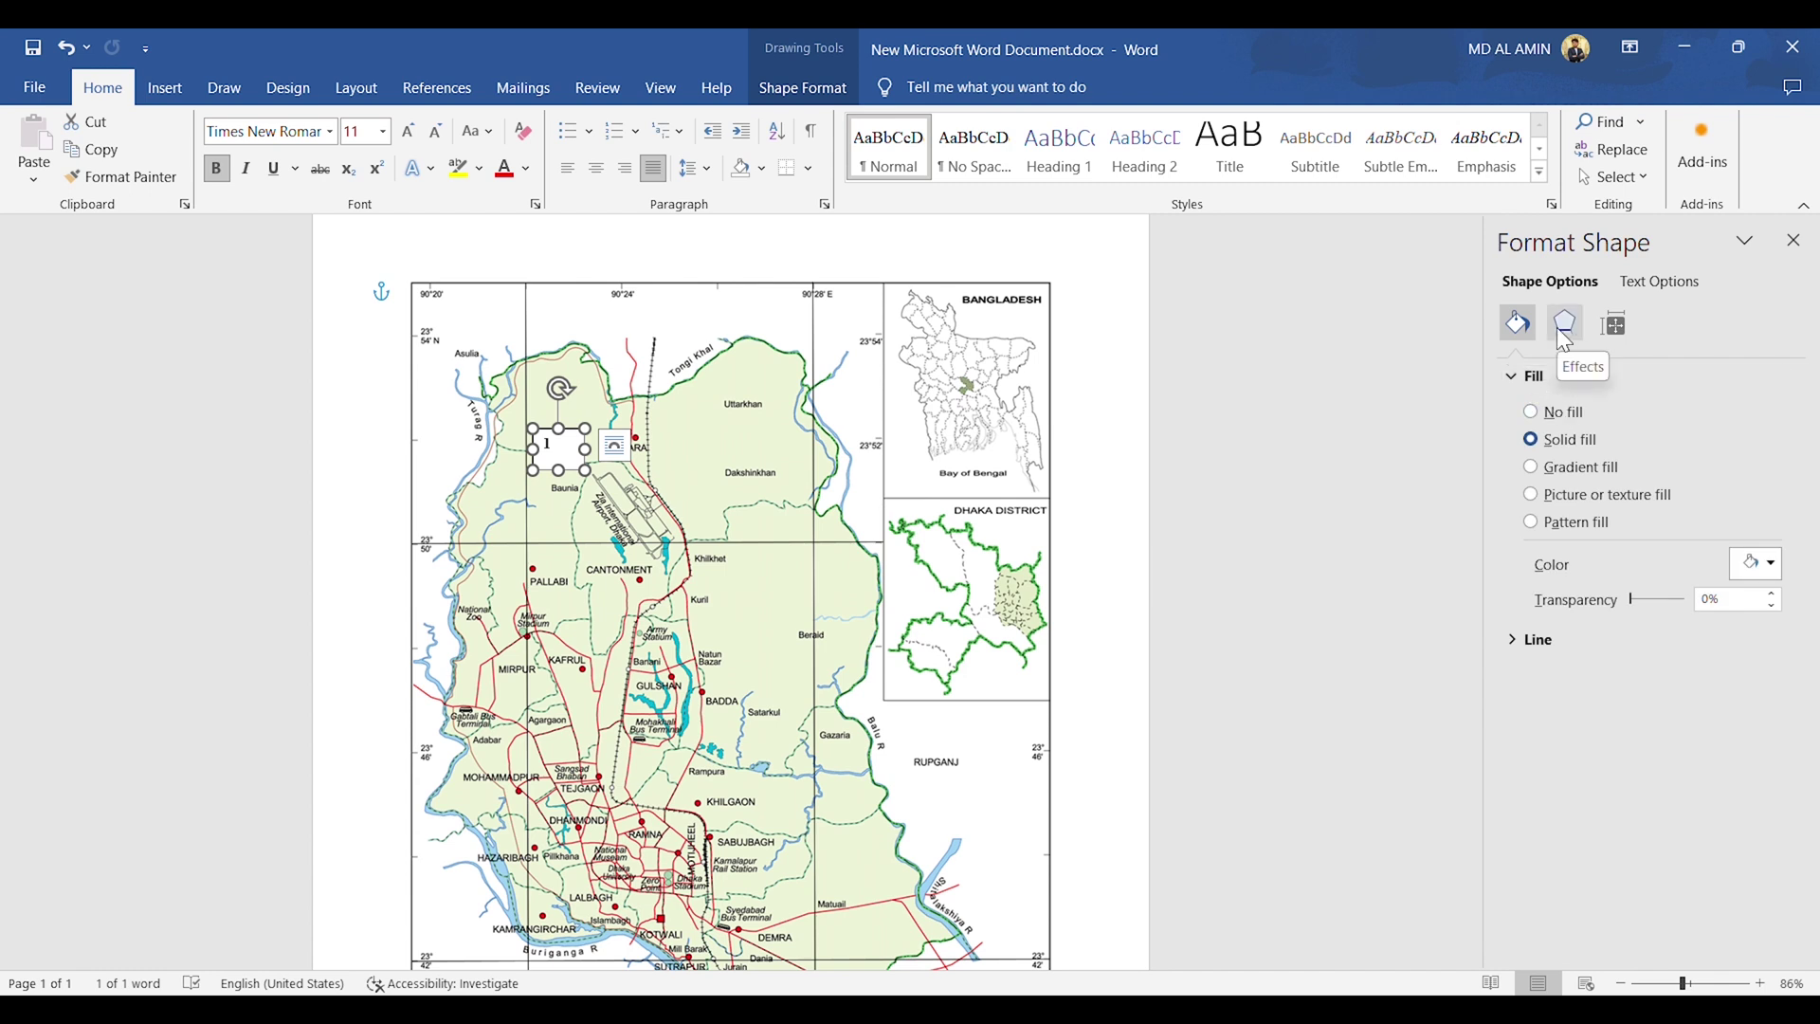
left_click(1527, 641)
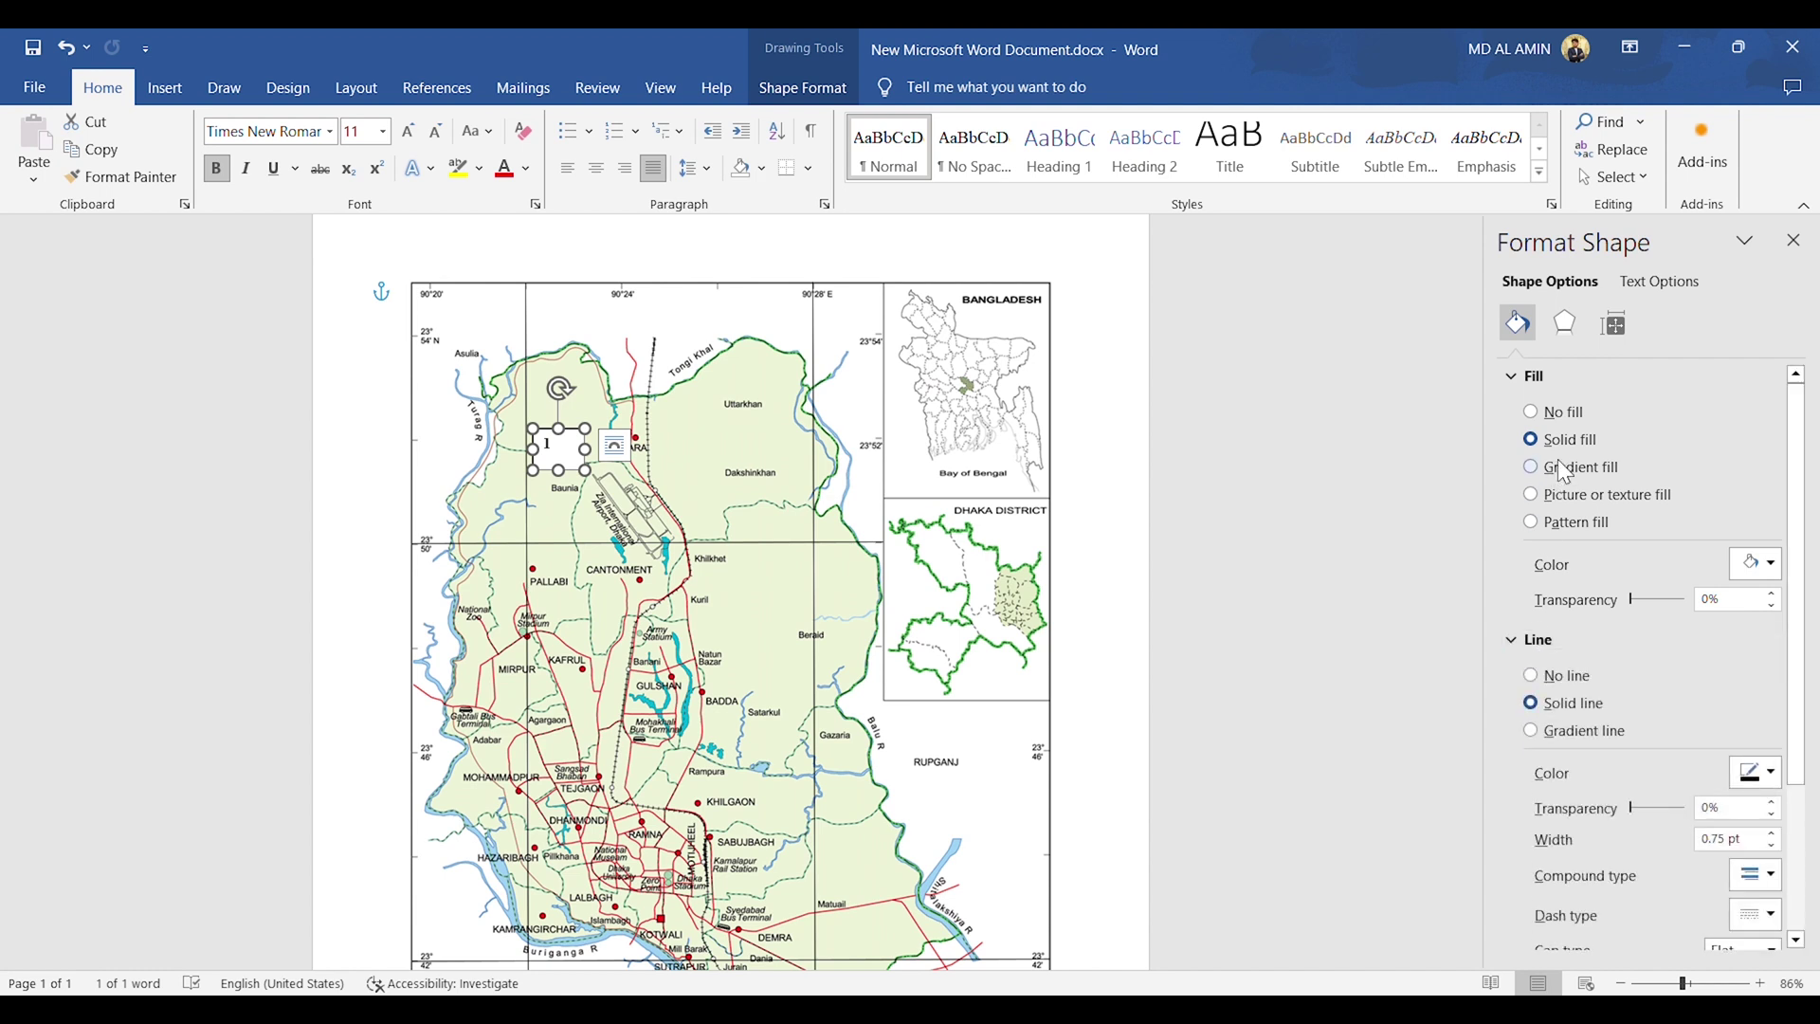
left_click(1532, 413)
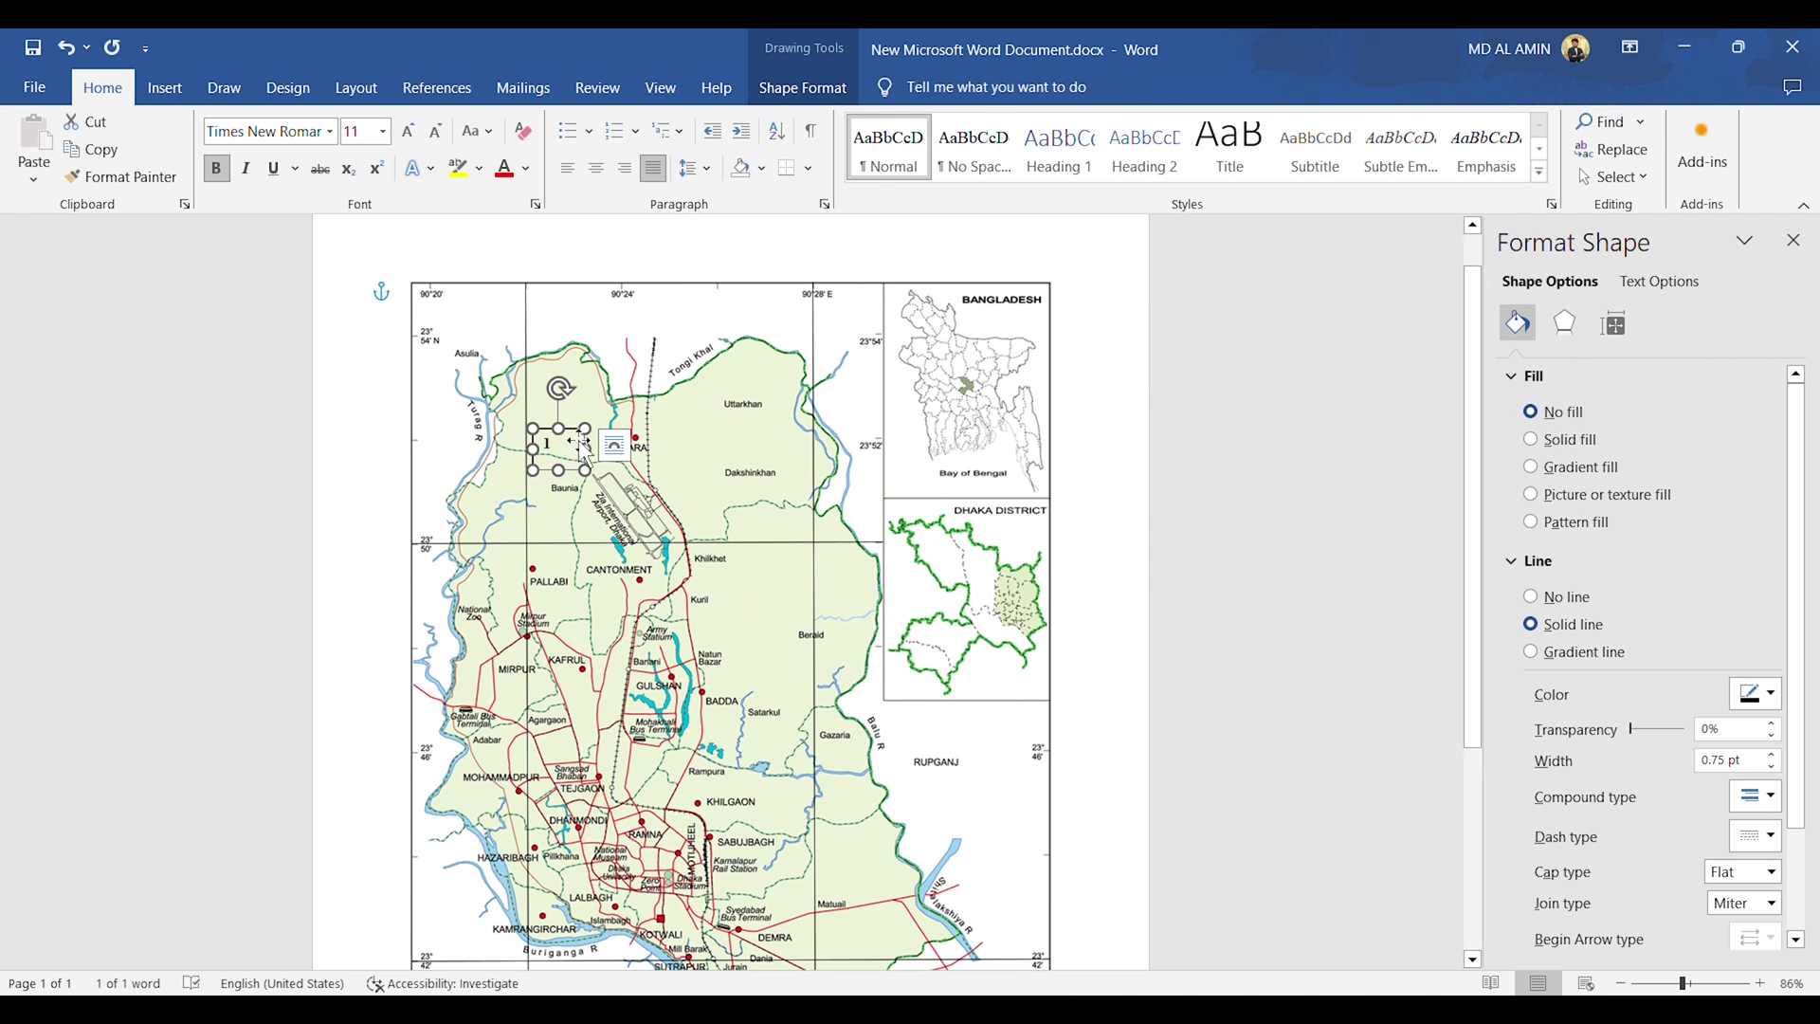
left_click_drag(574, 442, 537, 521)
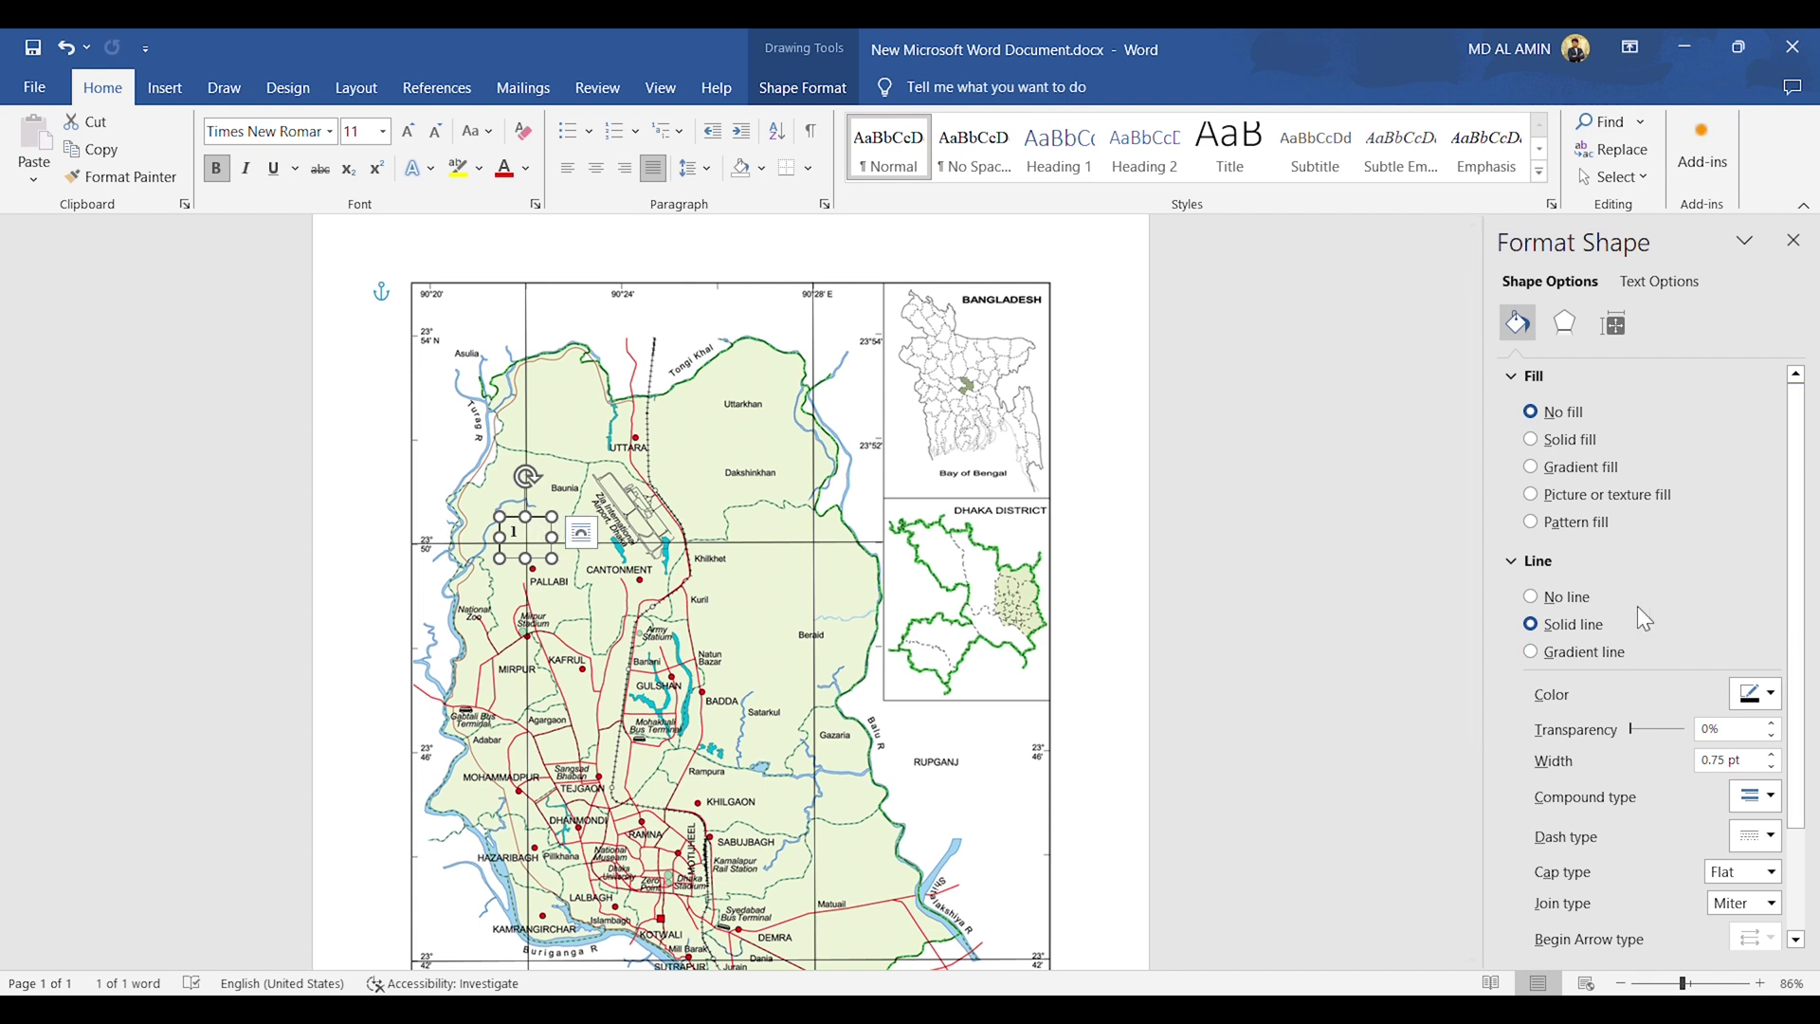
left_click(1532, 597)
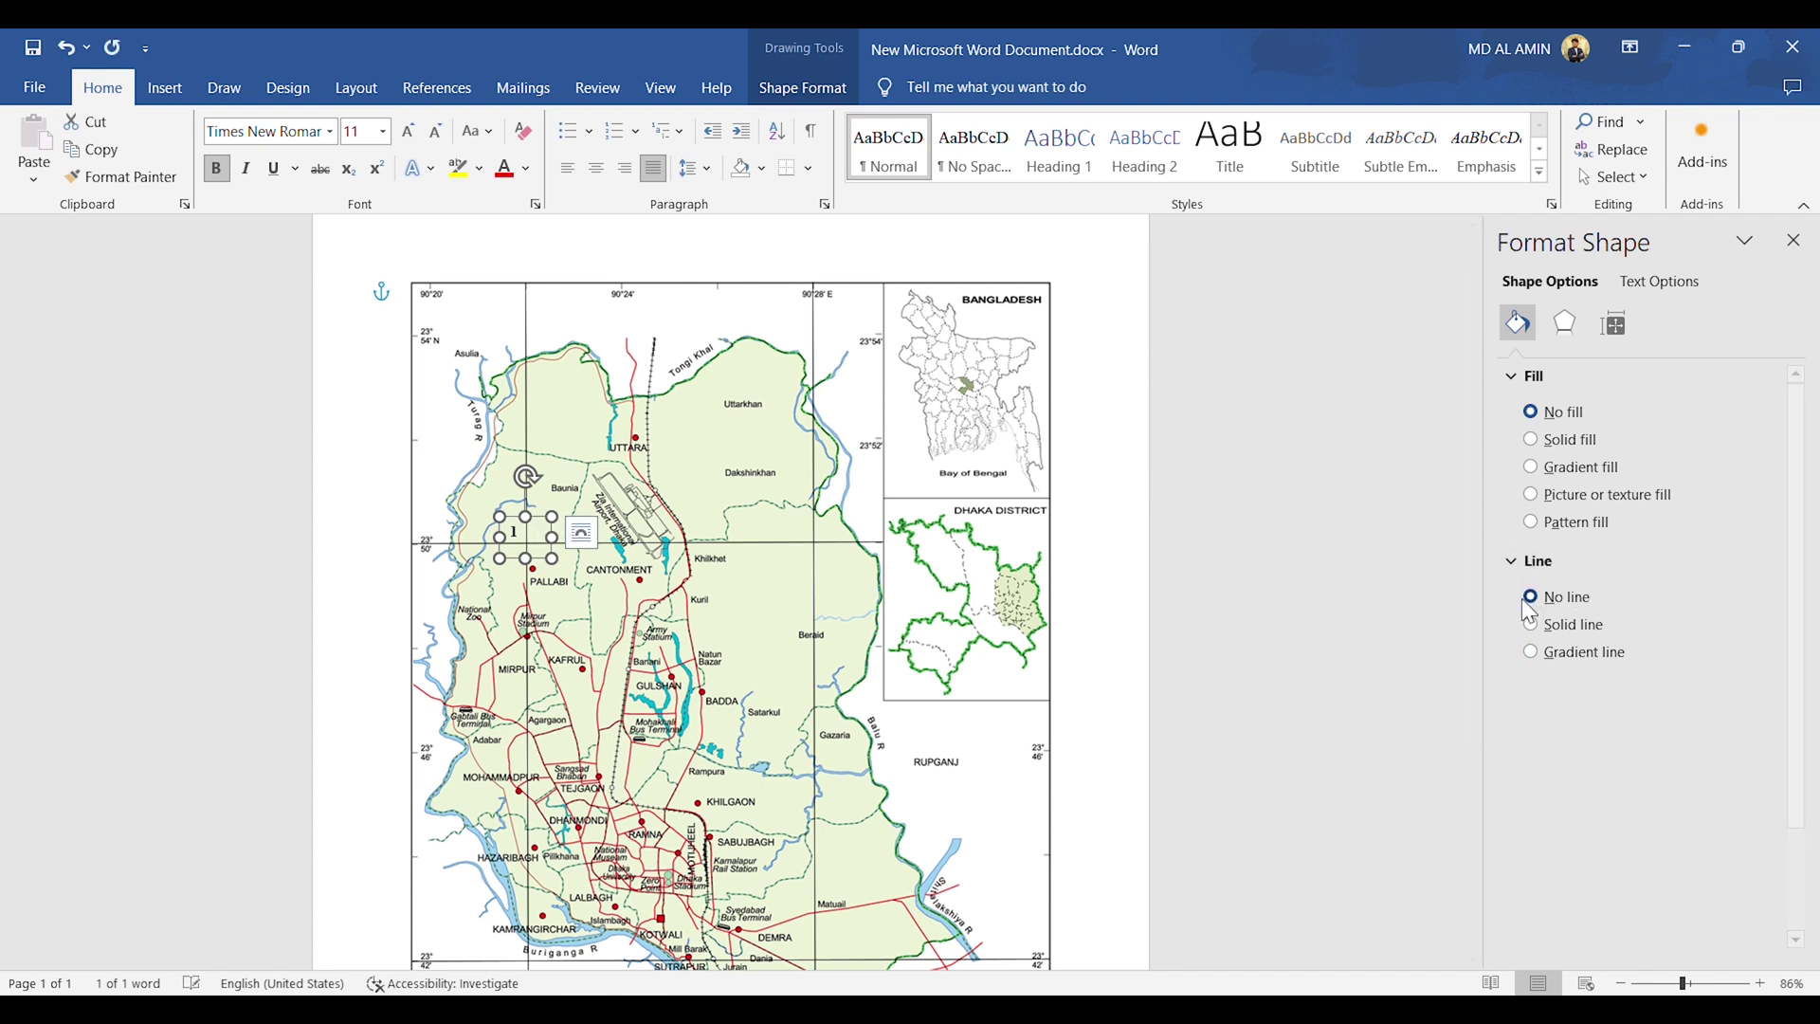
left_click(578, 471)
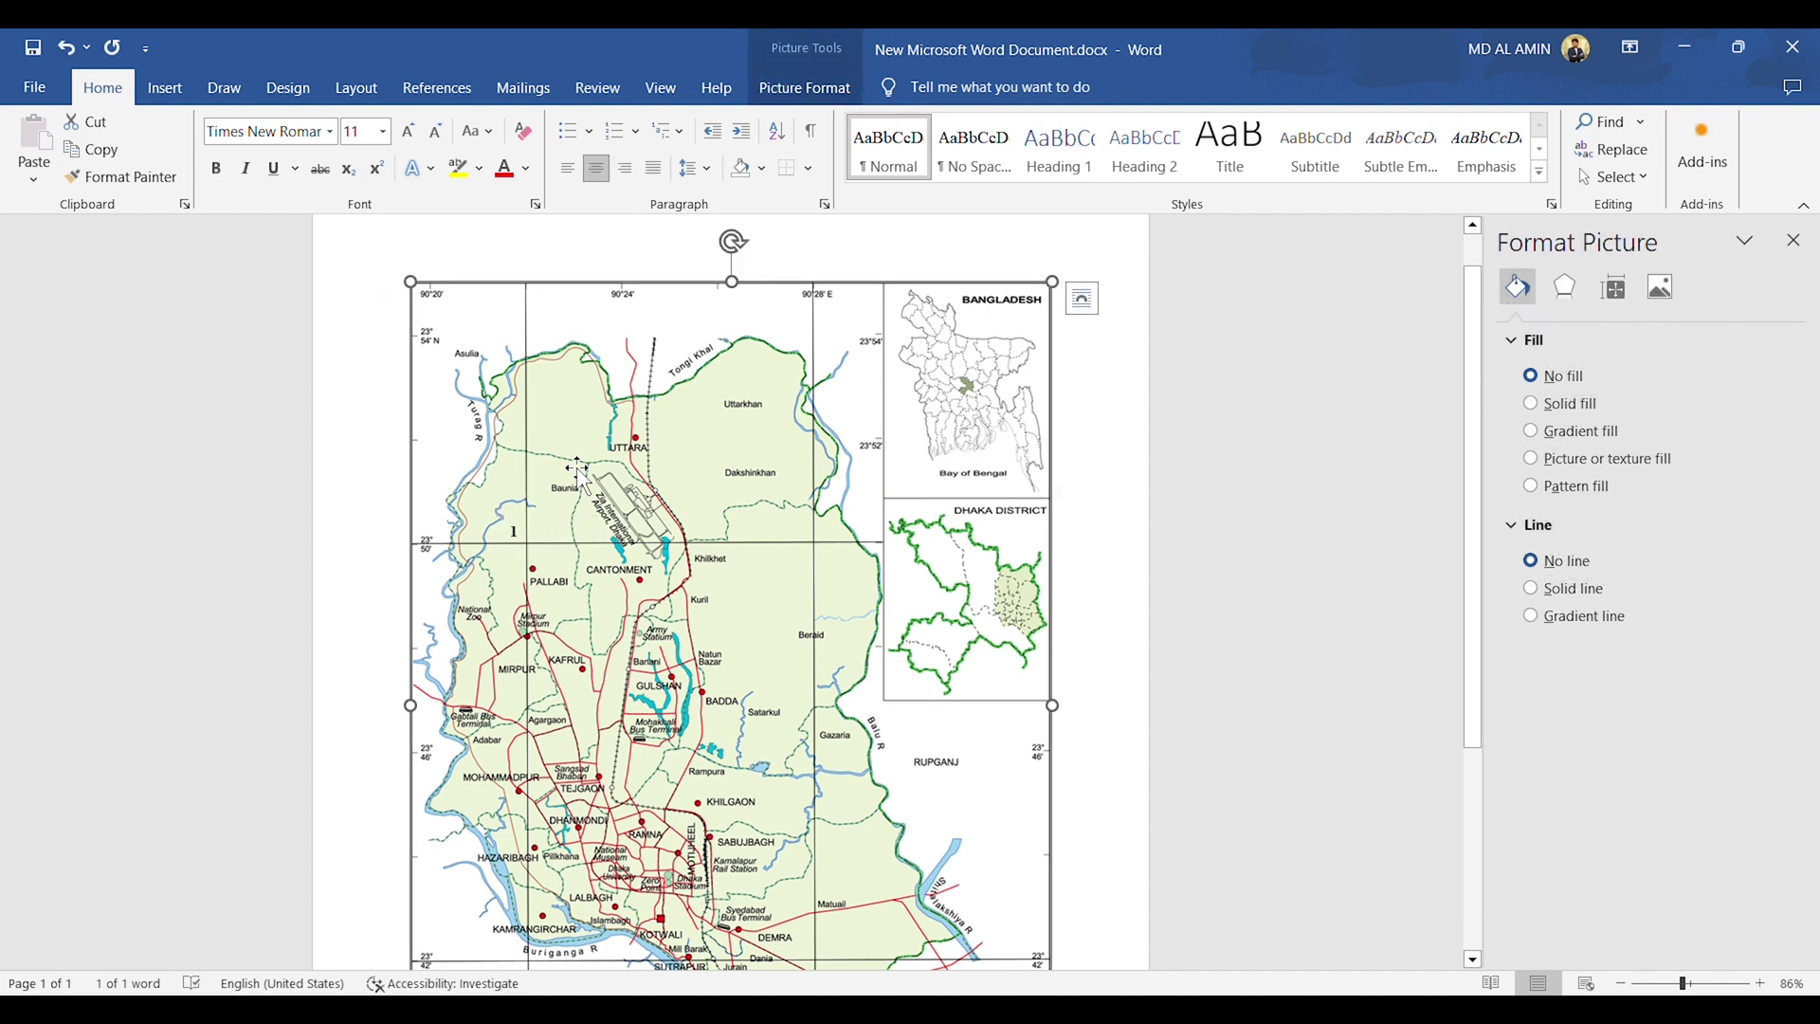
left_click(513, 533)
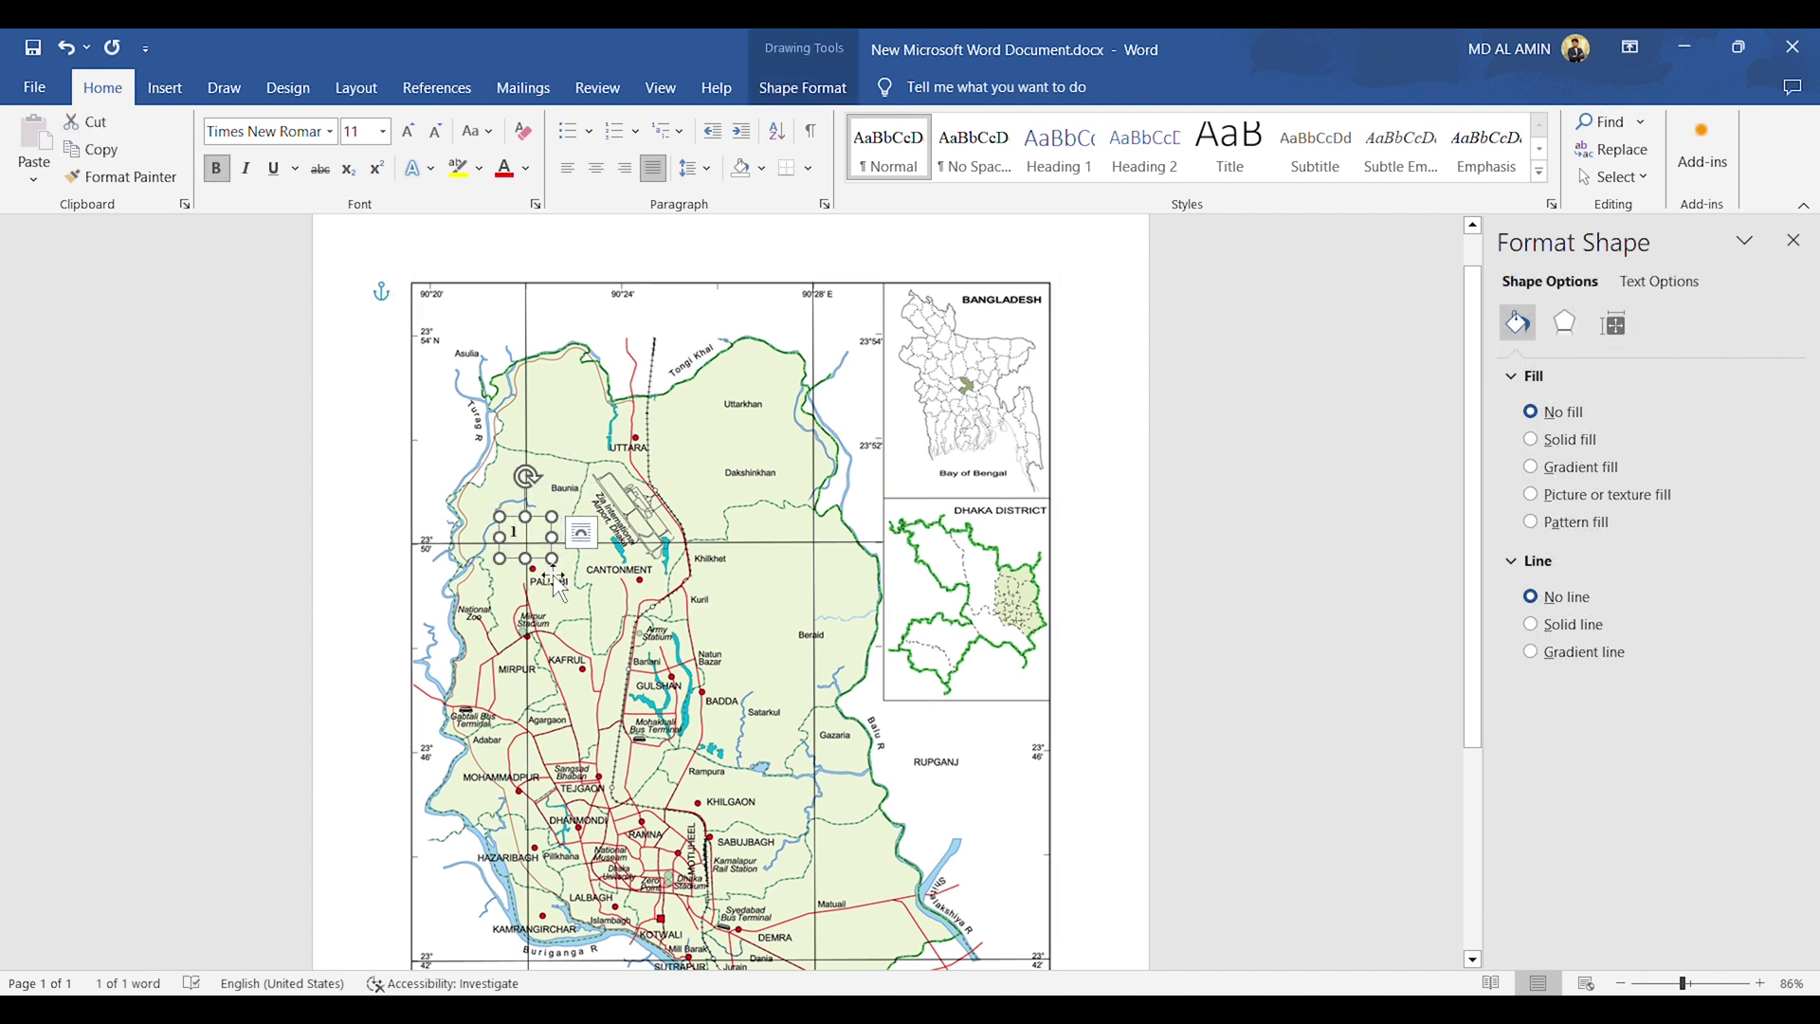
Paste a copy of the 1 label at the upper-right crossing near Dakshinkhan, labelled 2
key("ctrl+c")
right_click(516, 526)
left_click(580, 560)
right_click(738, 410)
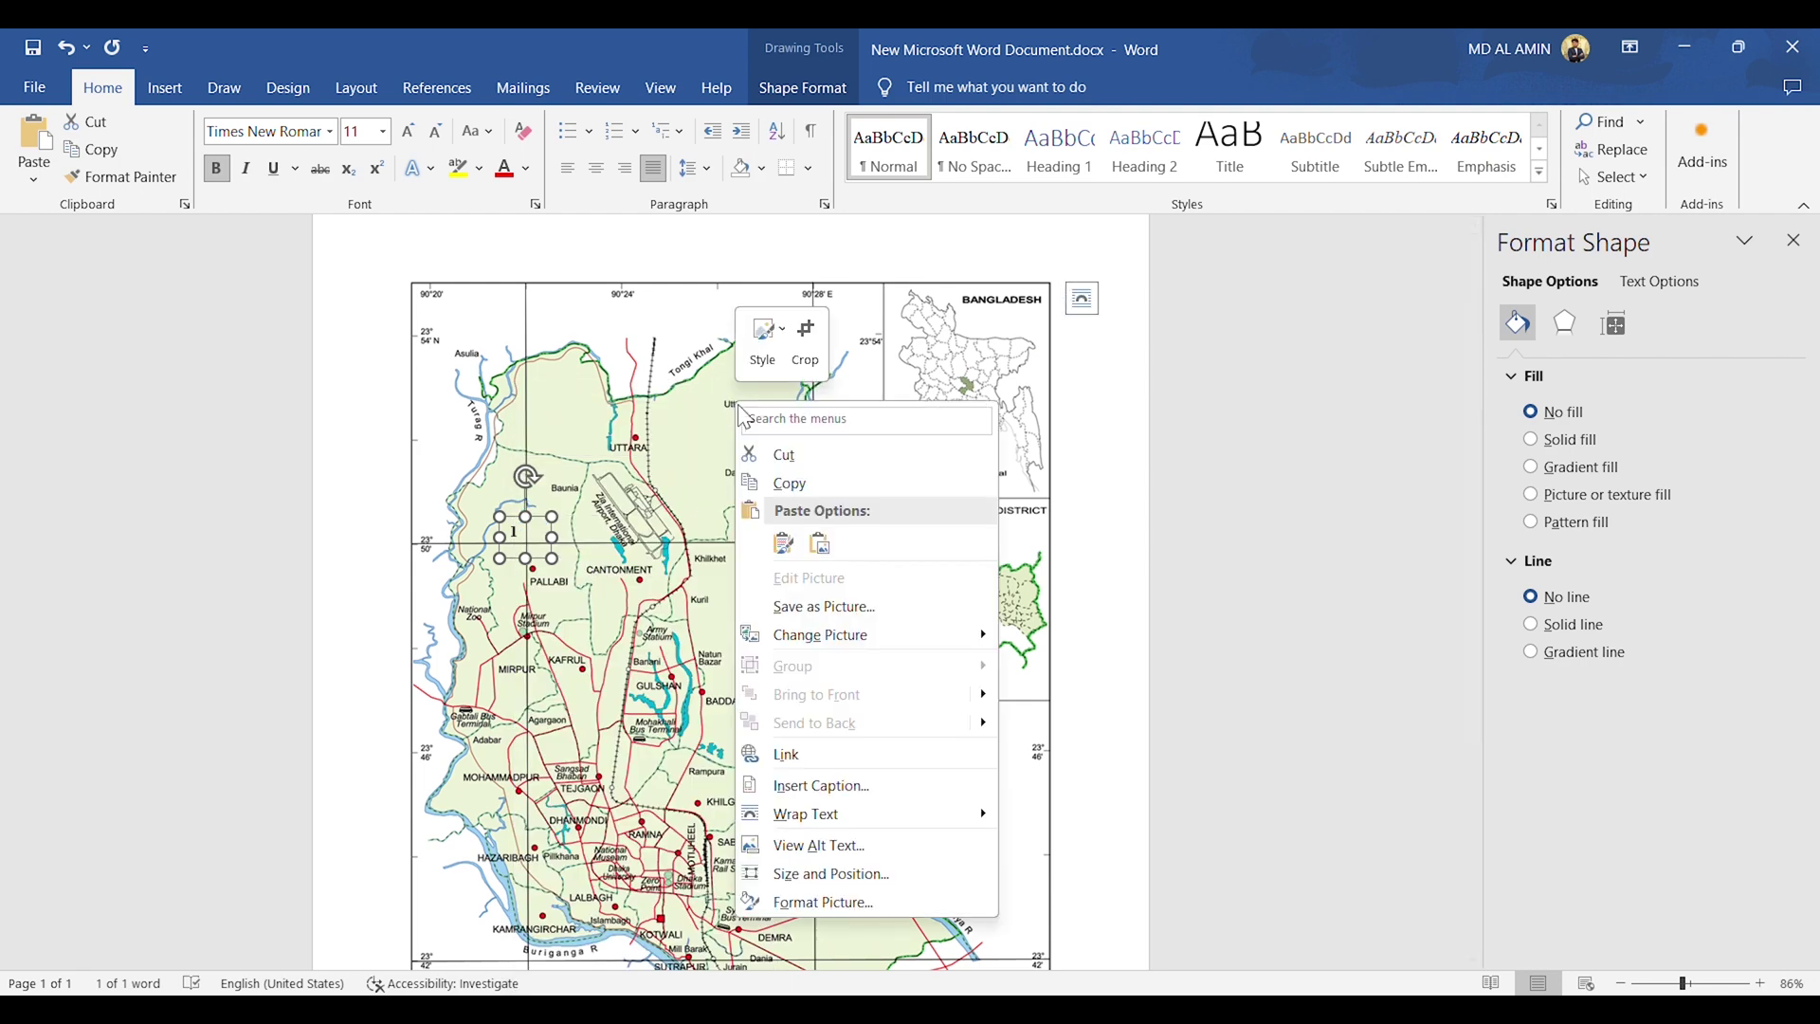
left_click(800, 547)
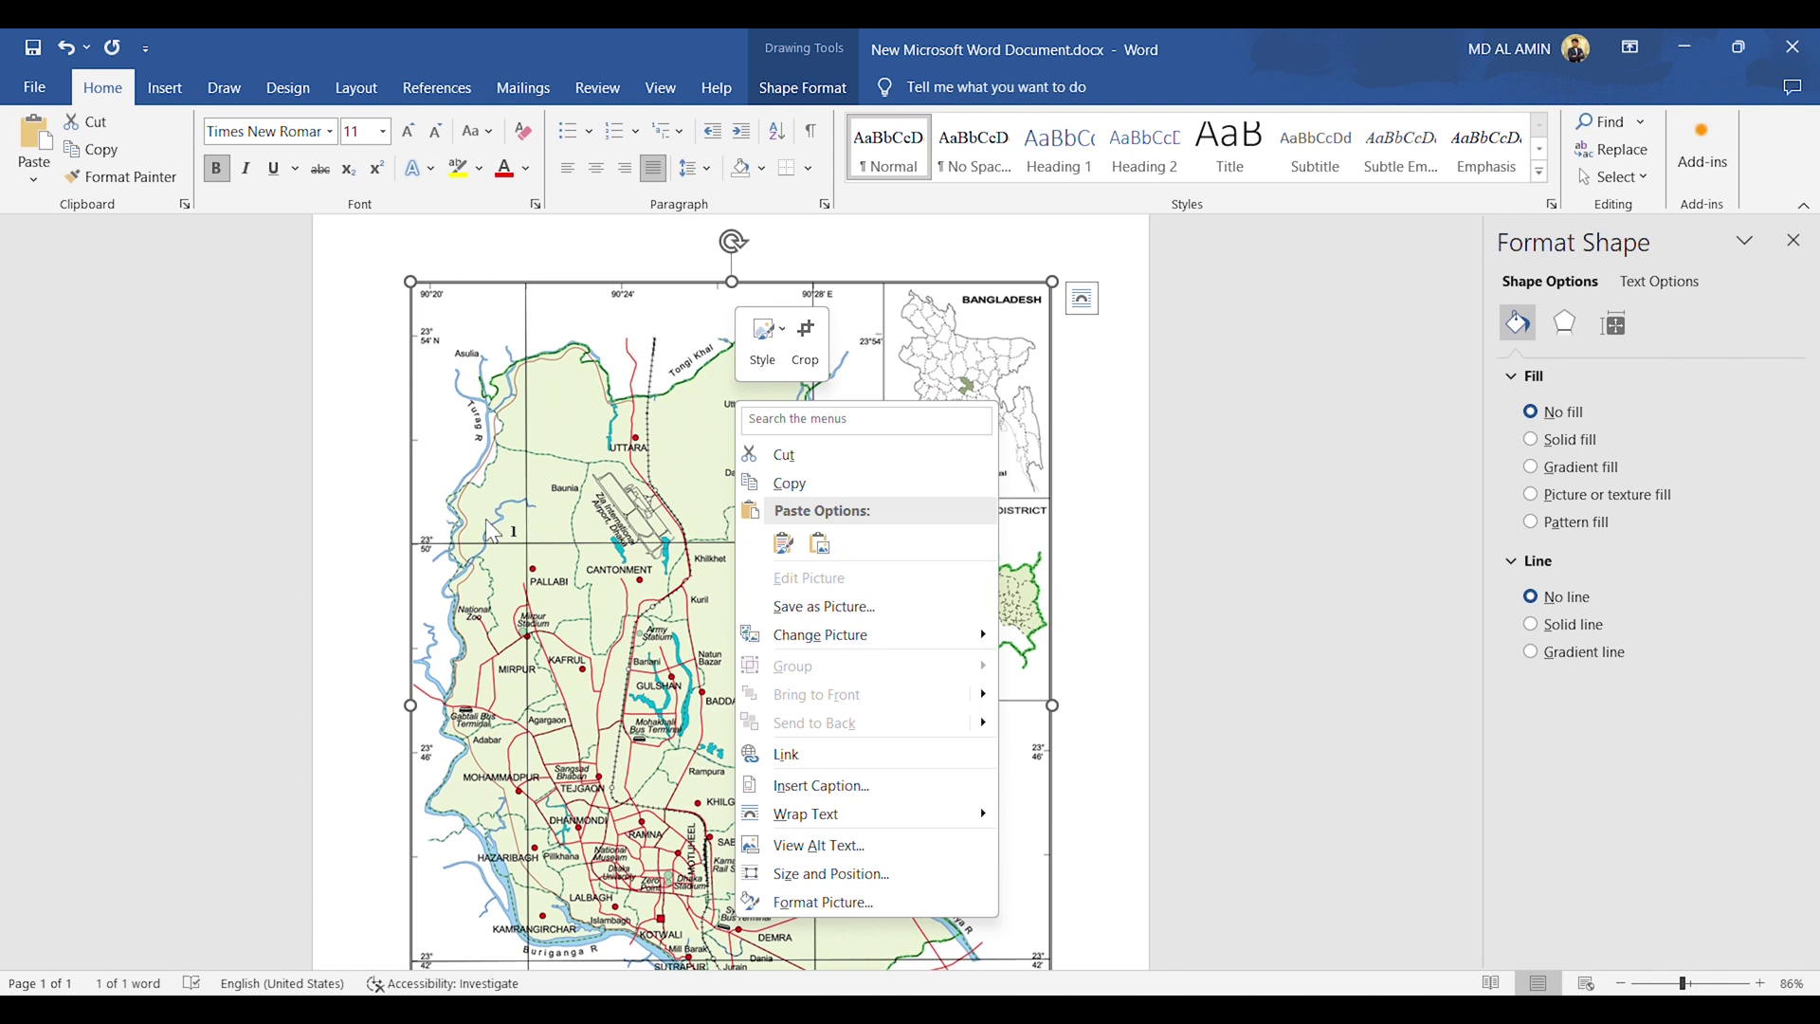
left_click(527, 533)
left_click(521, 535)
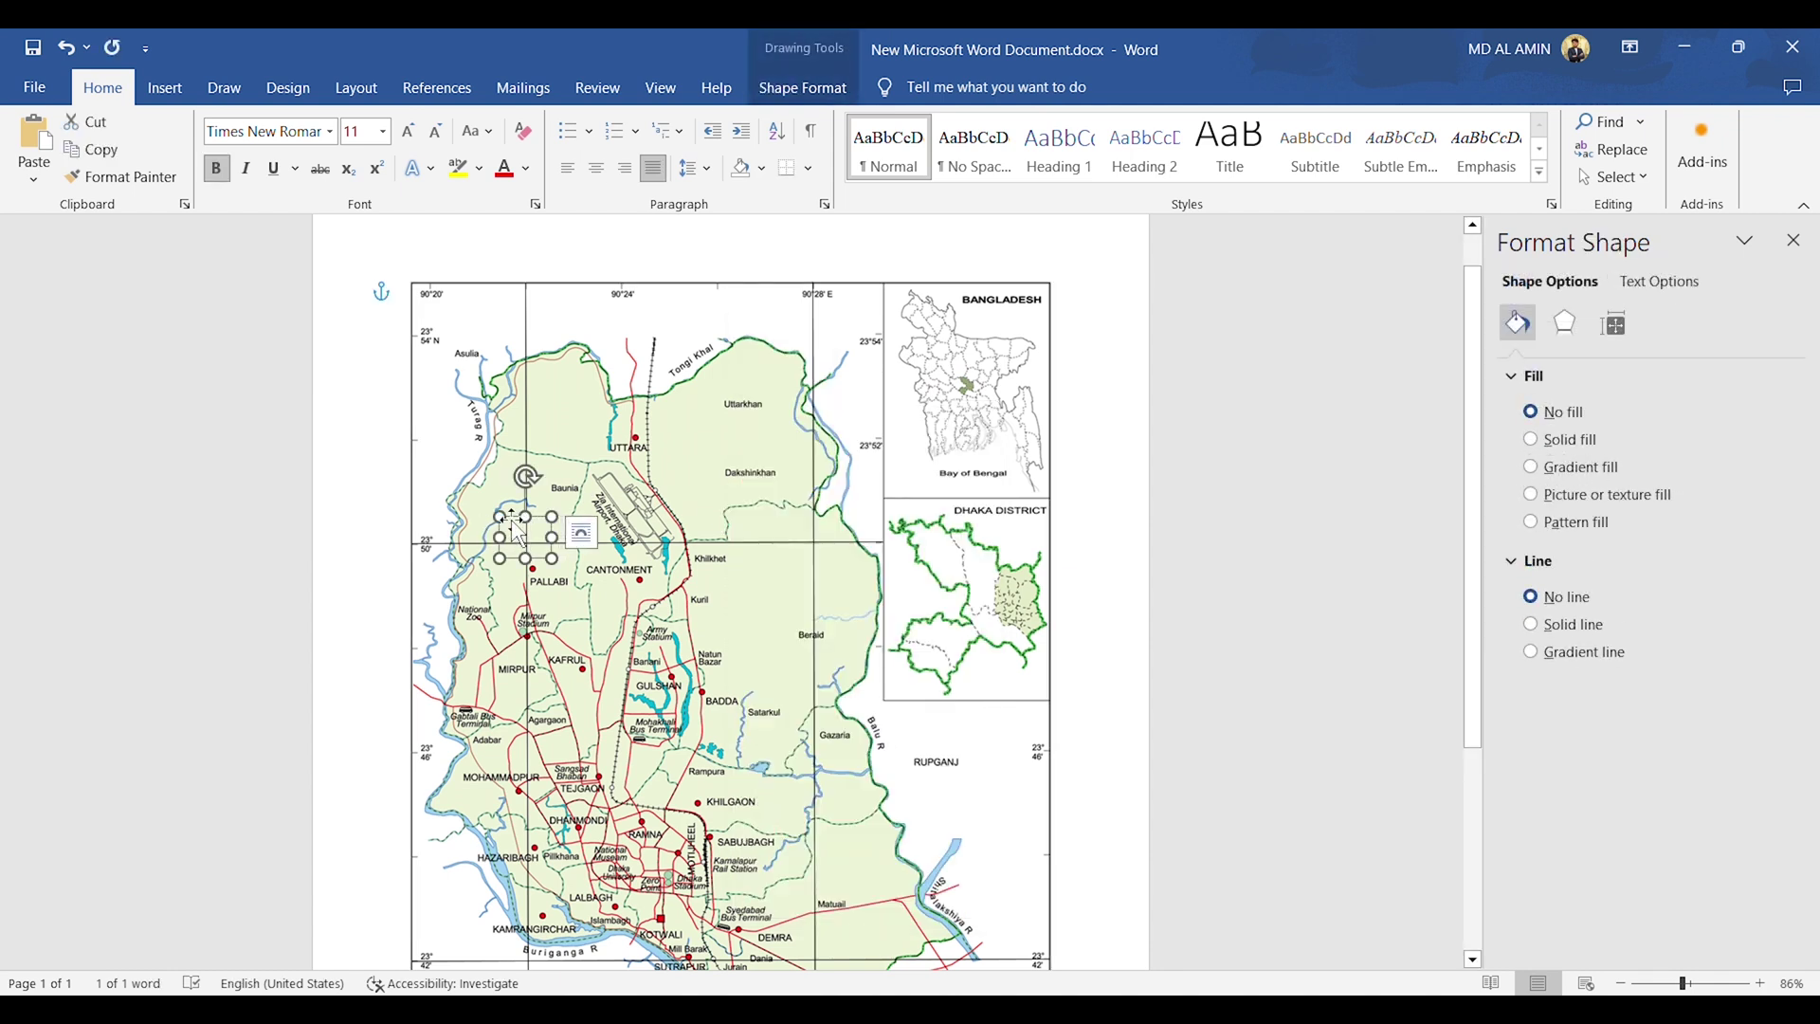
key("ctrl+v")
left_click_drag(542, 523, 825, 517)
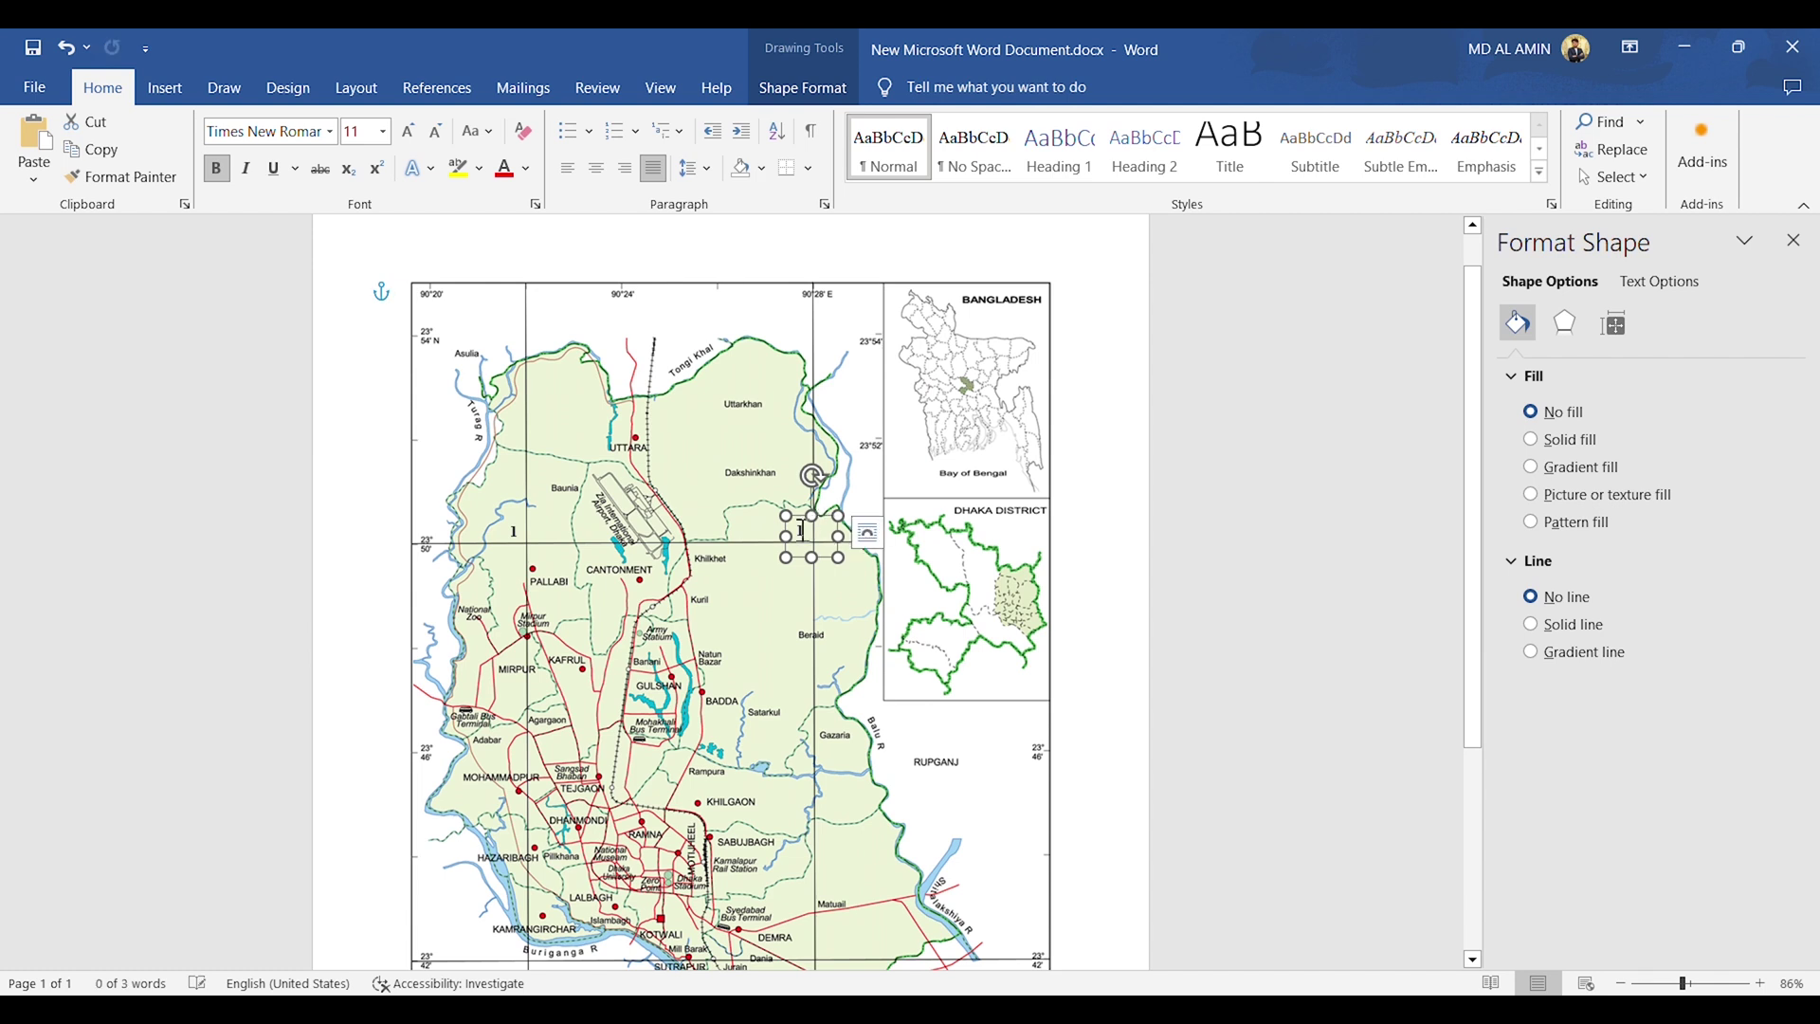
left_click(805, 532)
type("2")
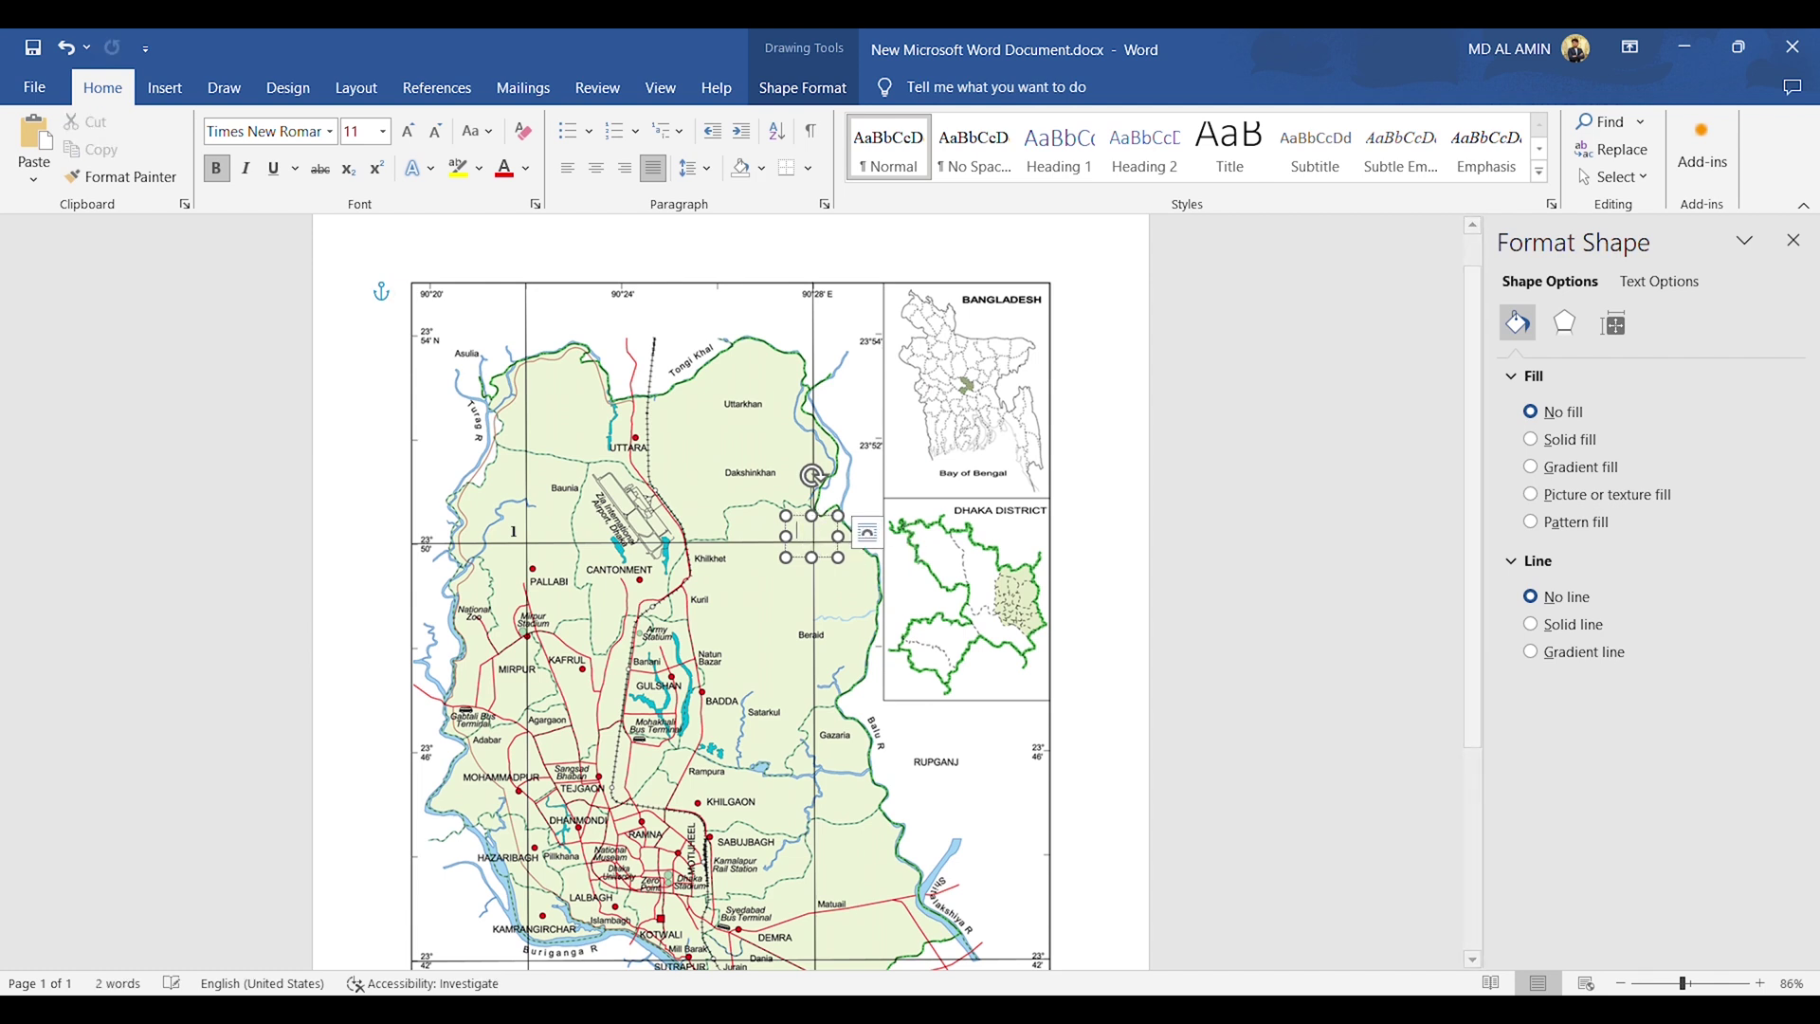
Paste another label copy at the lower-left grid crossing for label 3
scroll(981, 597, "down", 3)
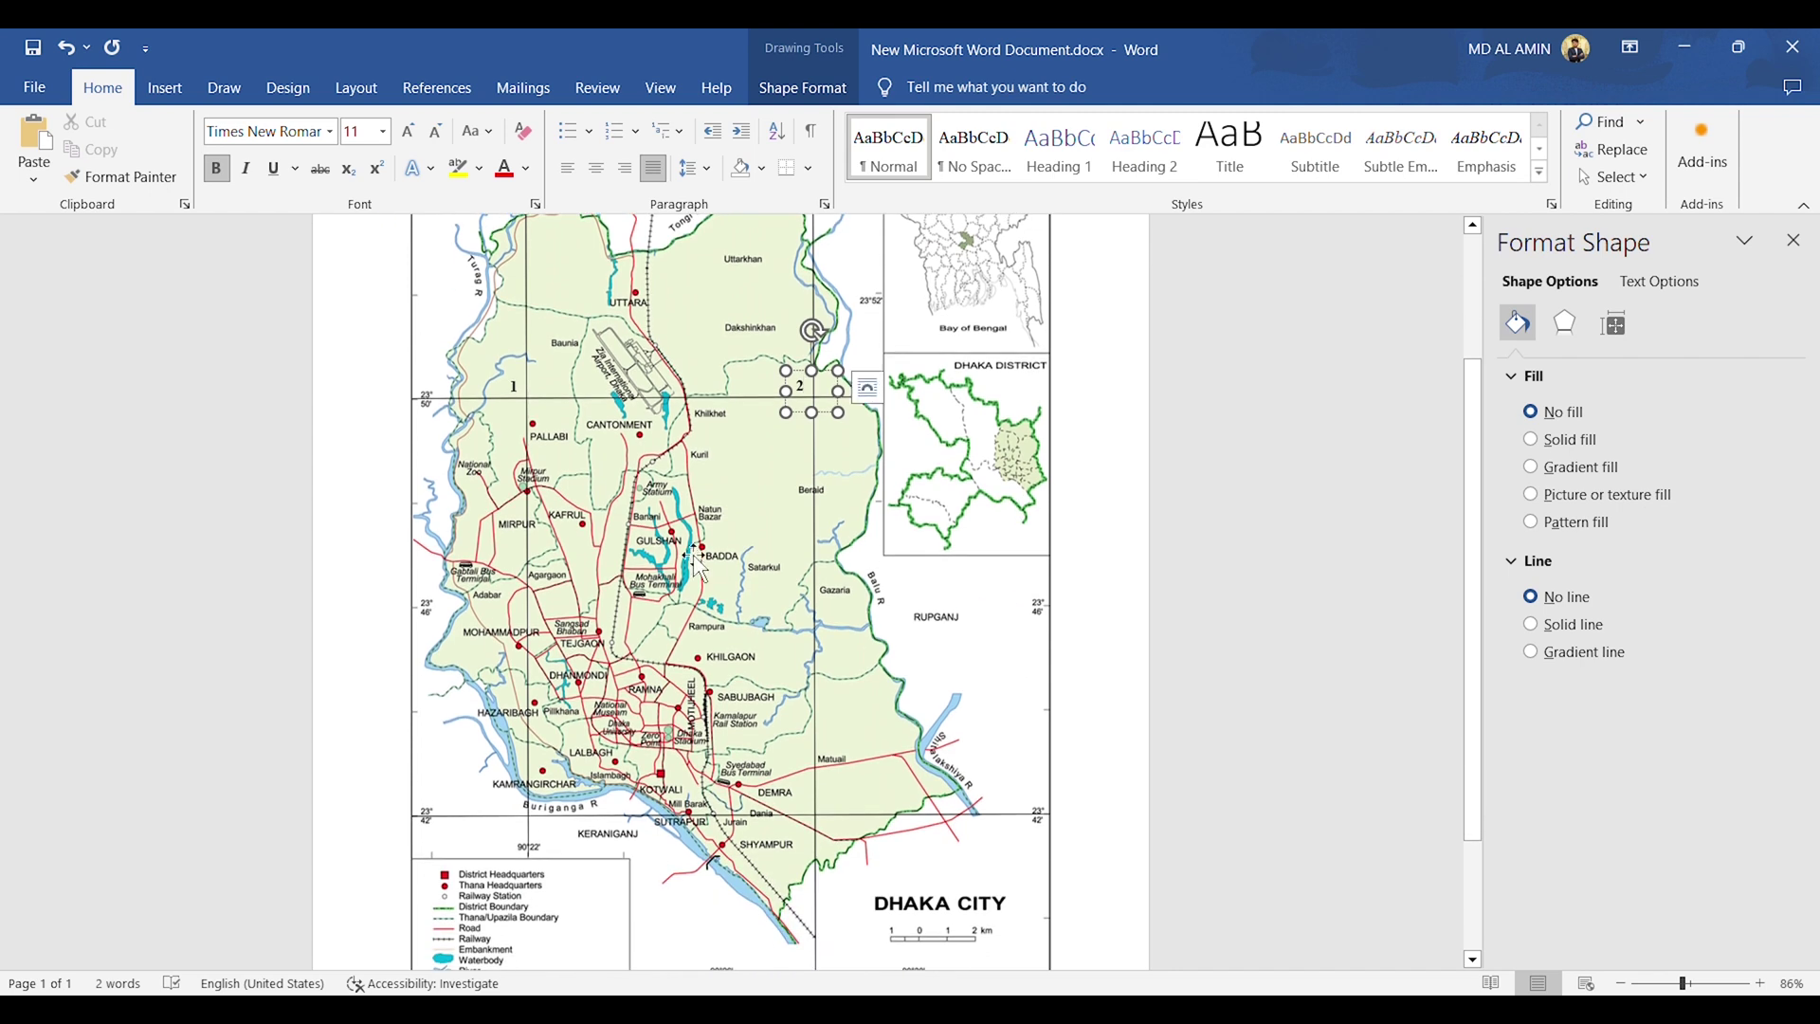
double_click(802, 385)
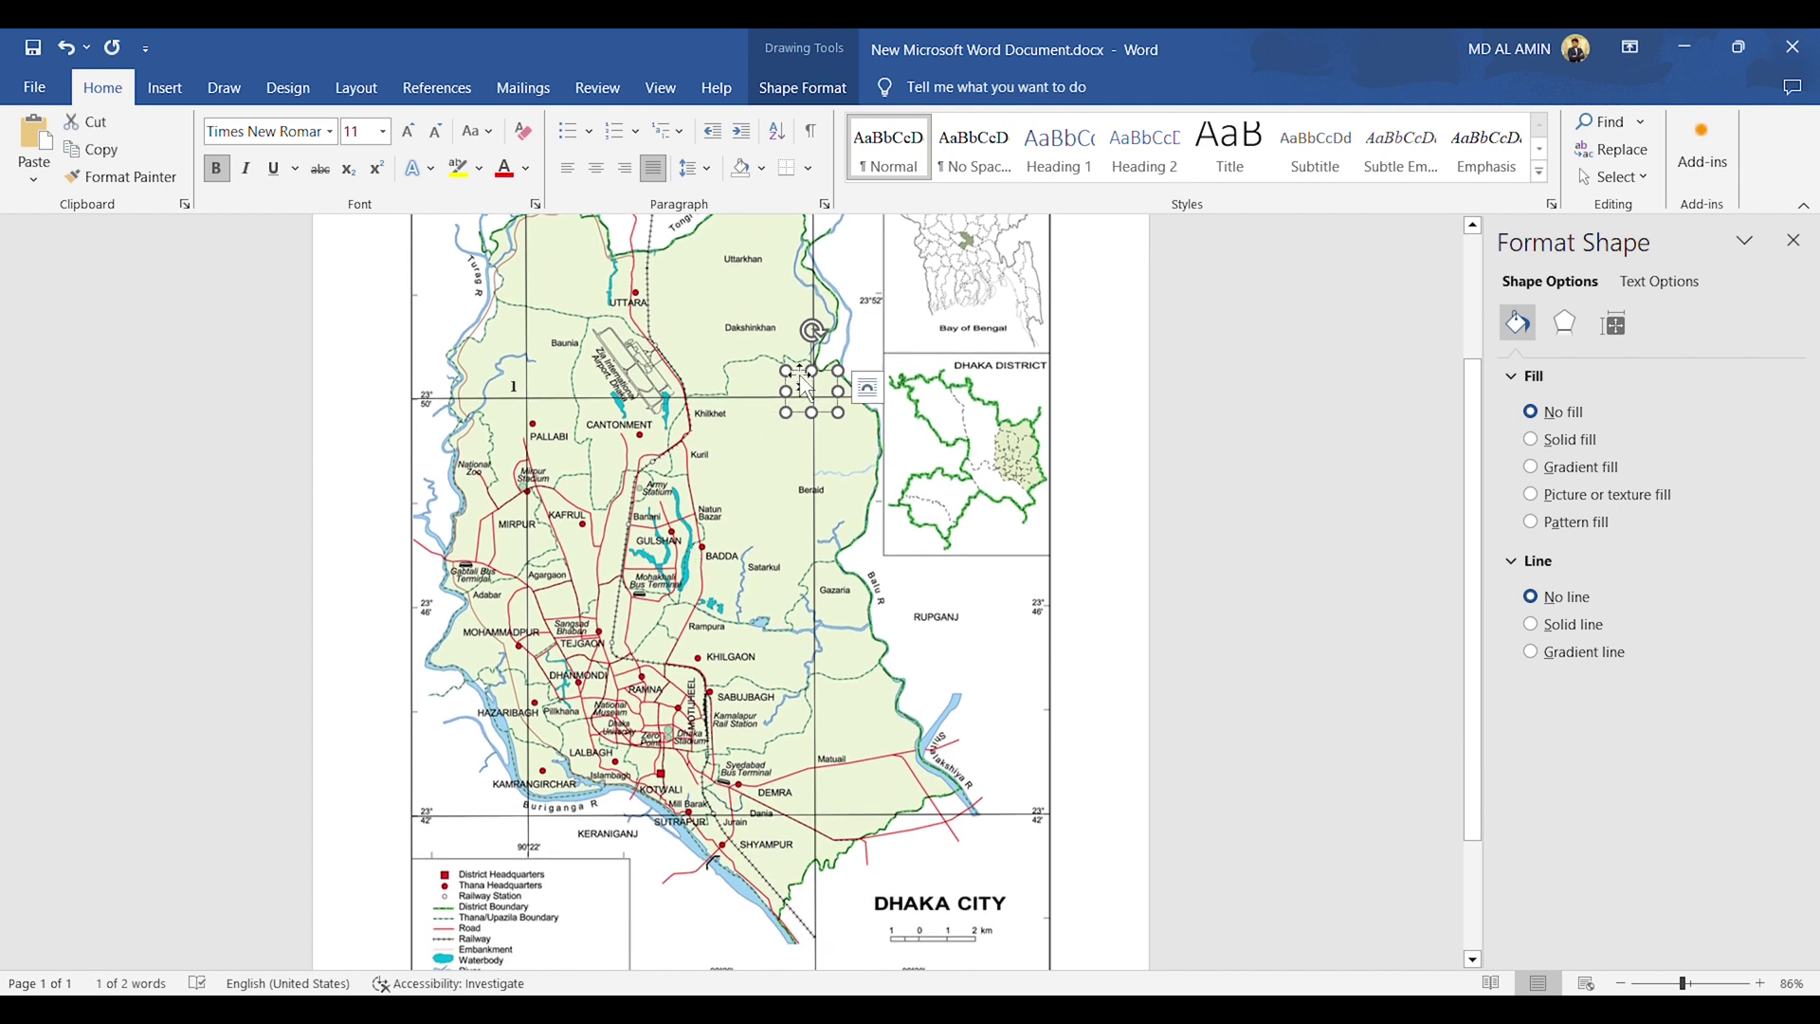
key("ctrl+v")
left_click(780, 385)
left_click_drag(780, 385, 514, 791)
left_click(510, 794)
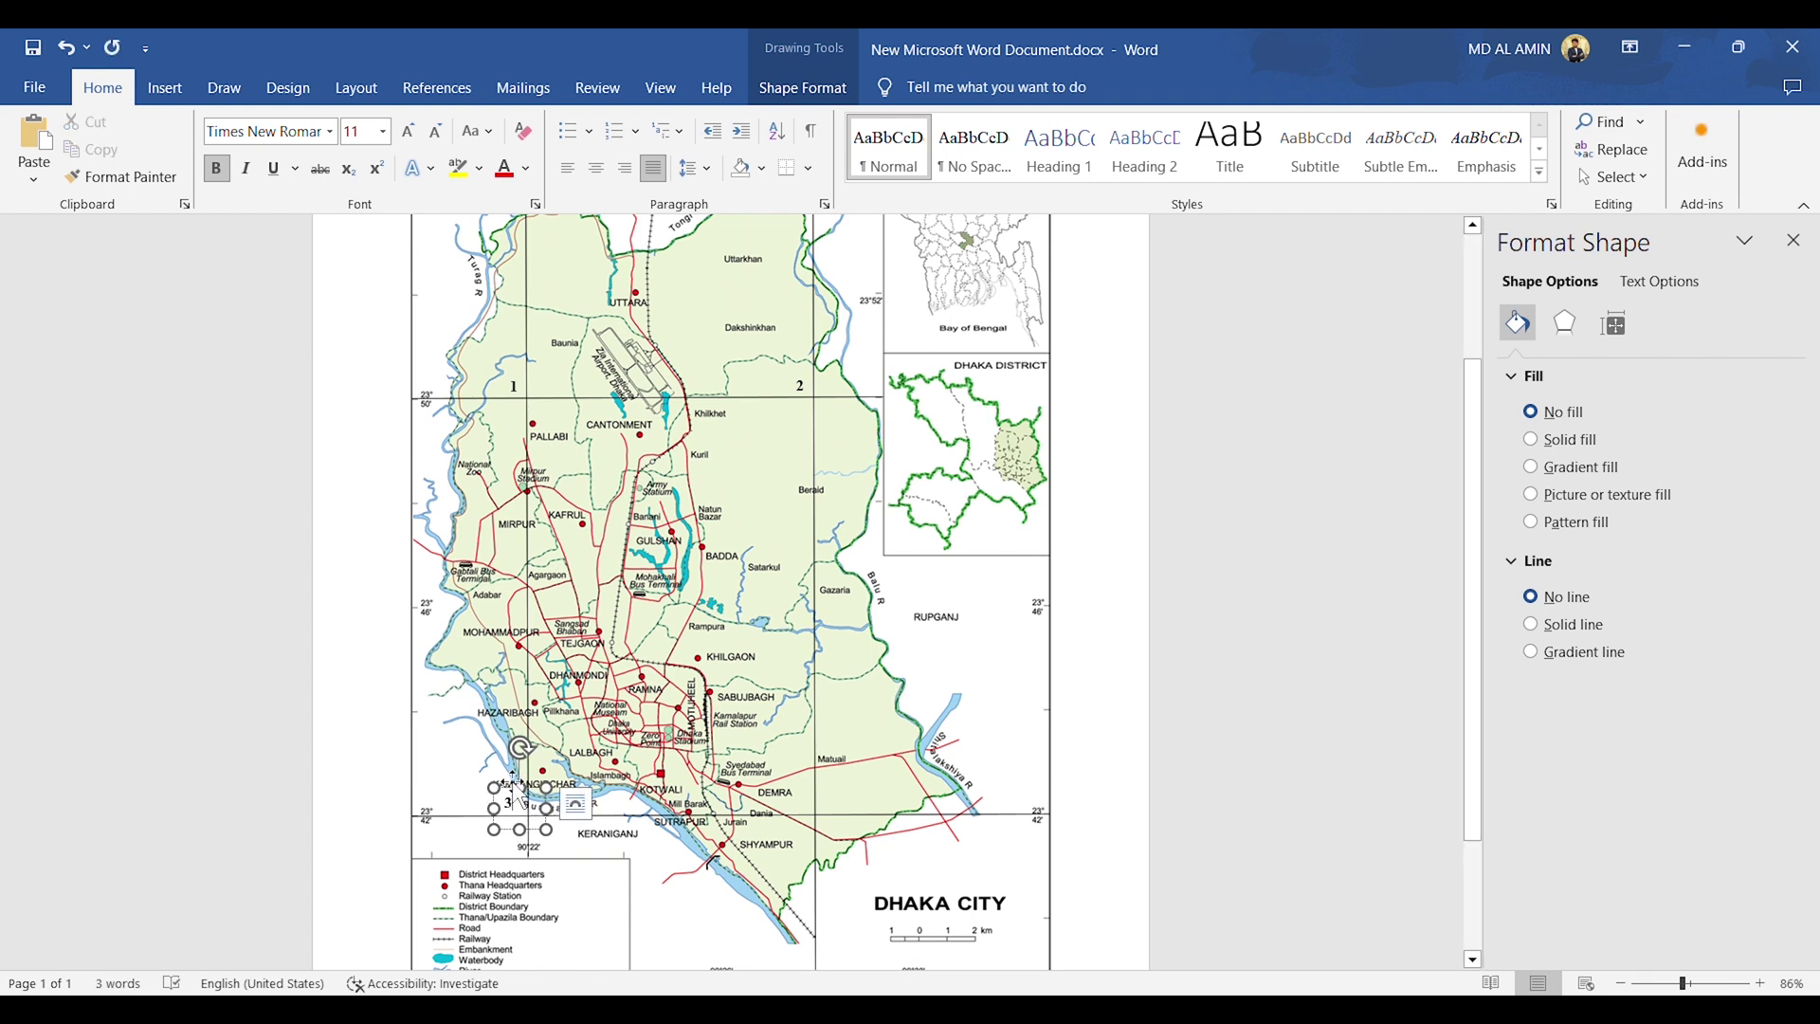
Paste a label copy near Demra at the lower-right crossing, labelled 4
key("Escape")
key("ctrl+v")
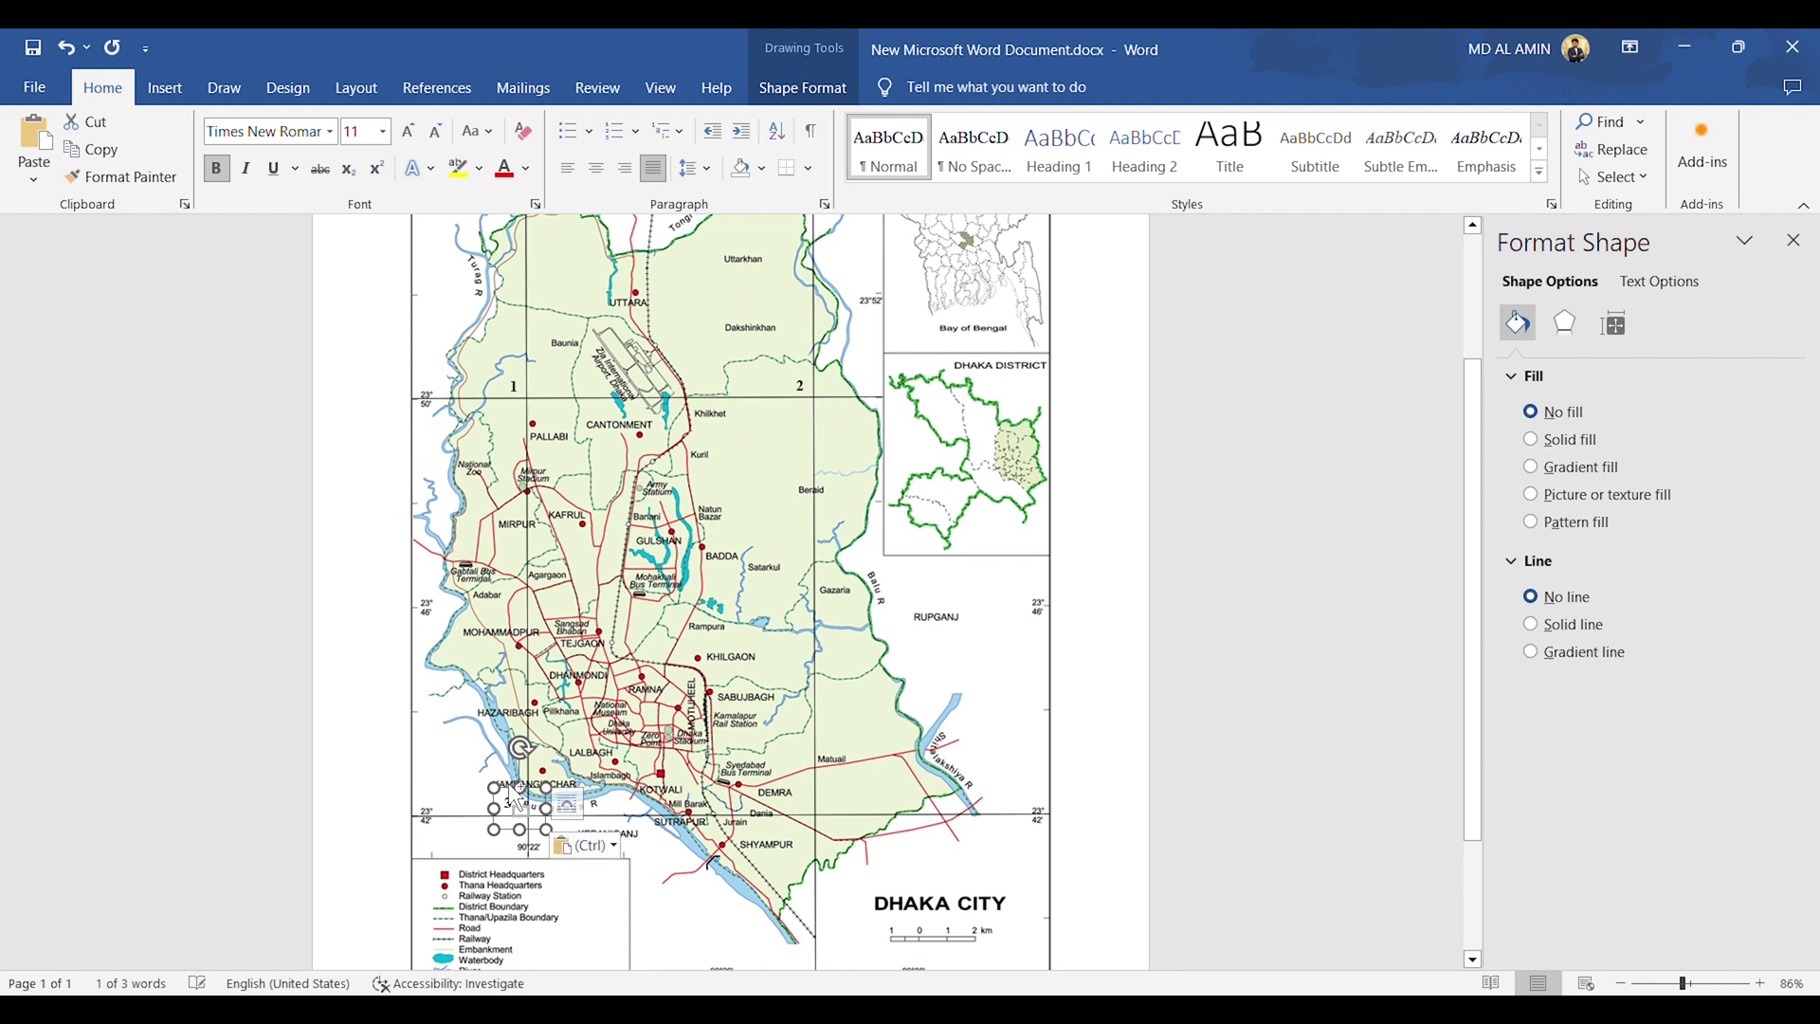
left_click_drag(512, 799, 804, 786)
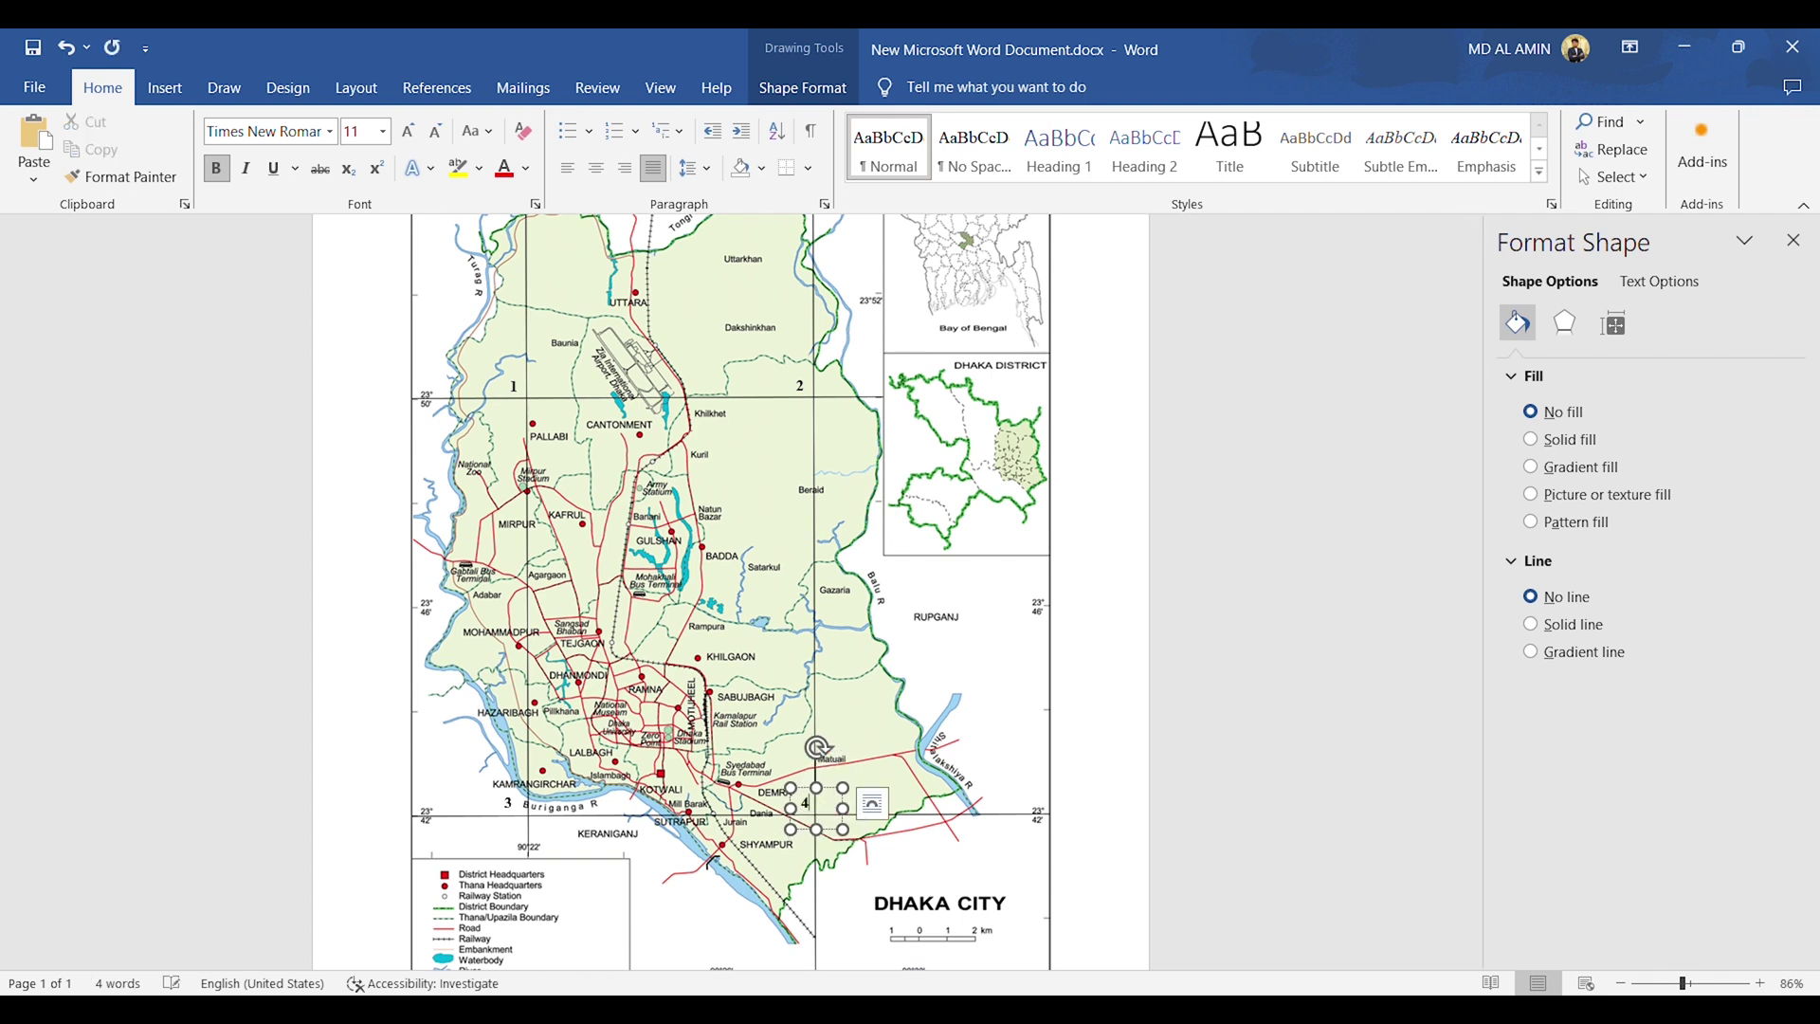
type("4")
left_click(982, 735)
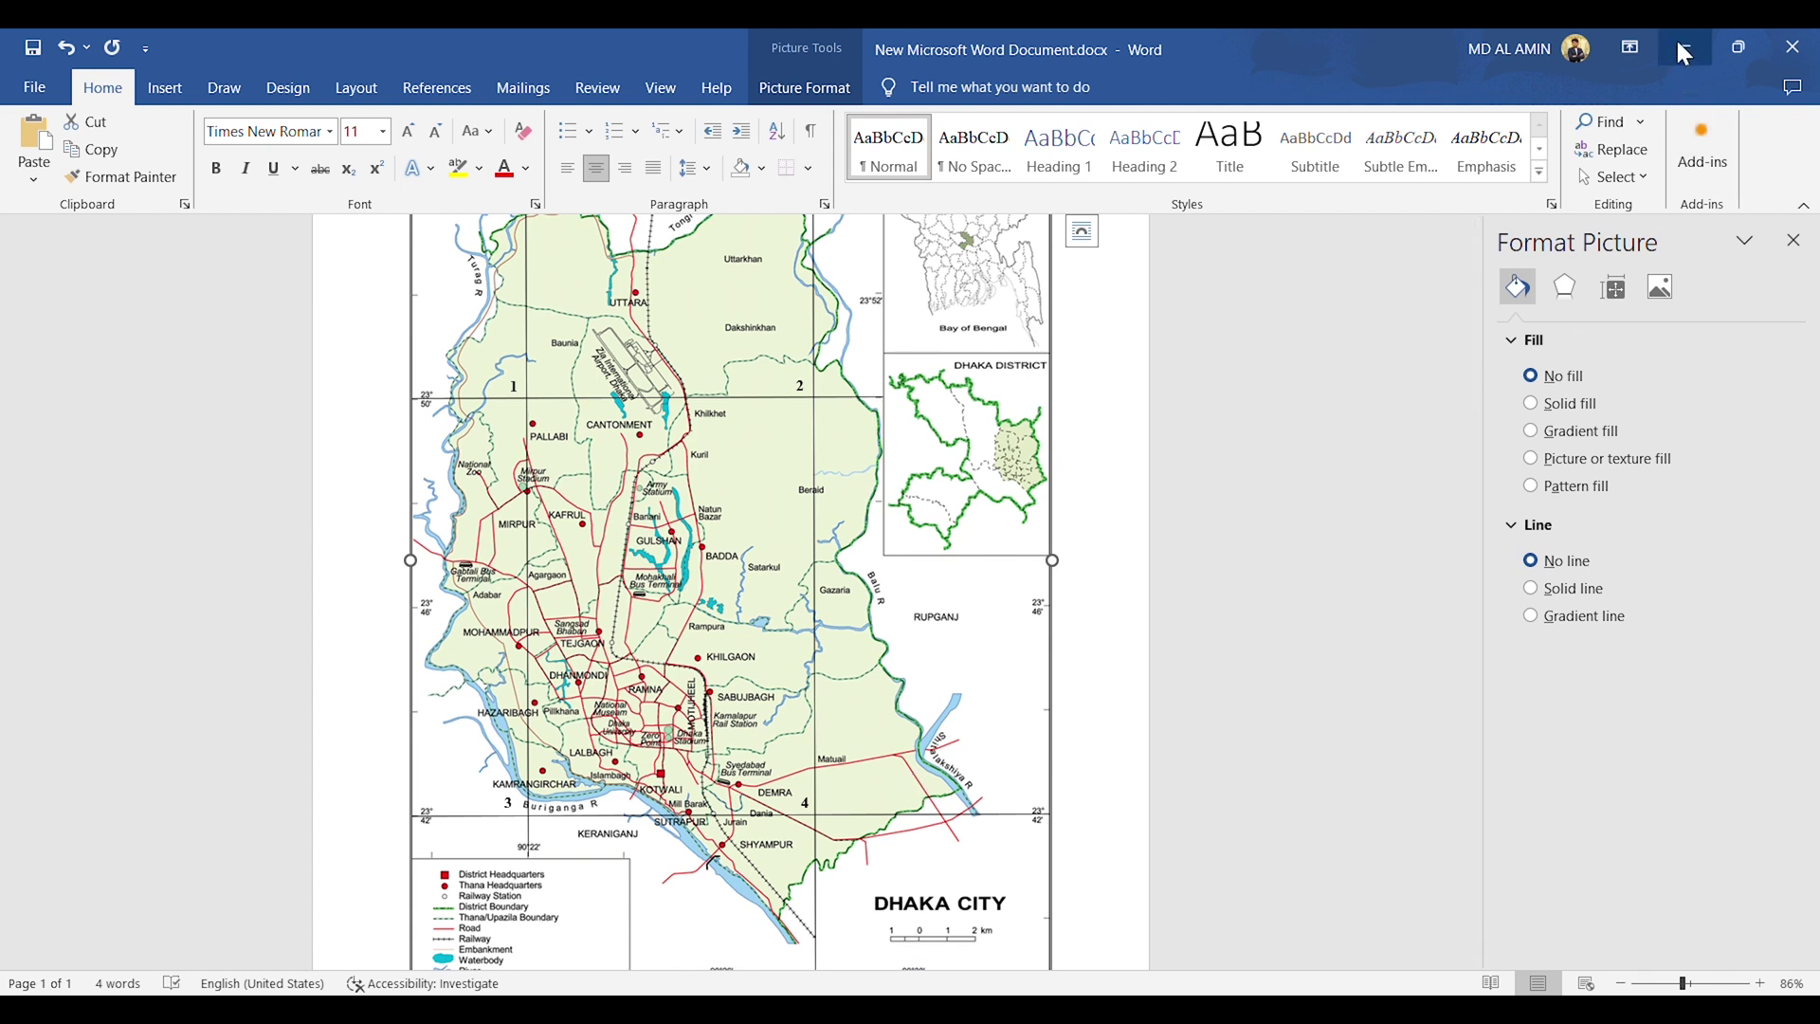
left_click(1113, 338)
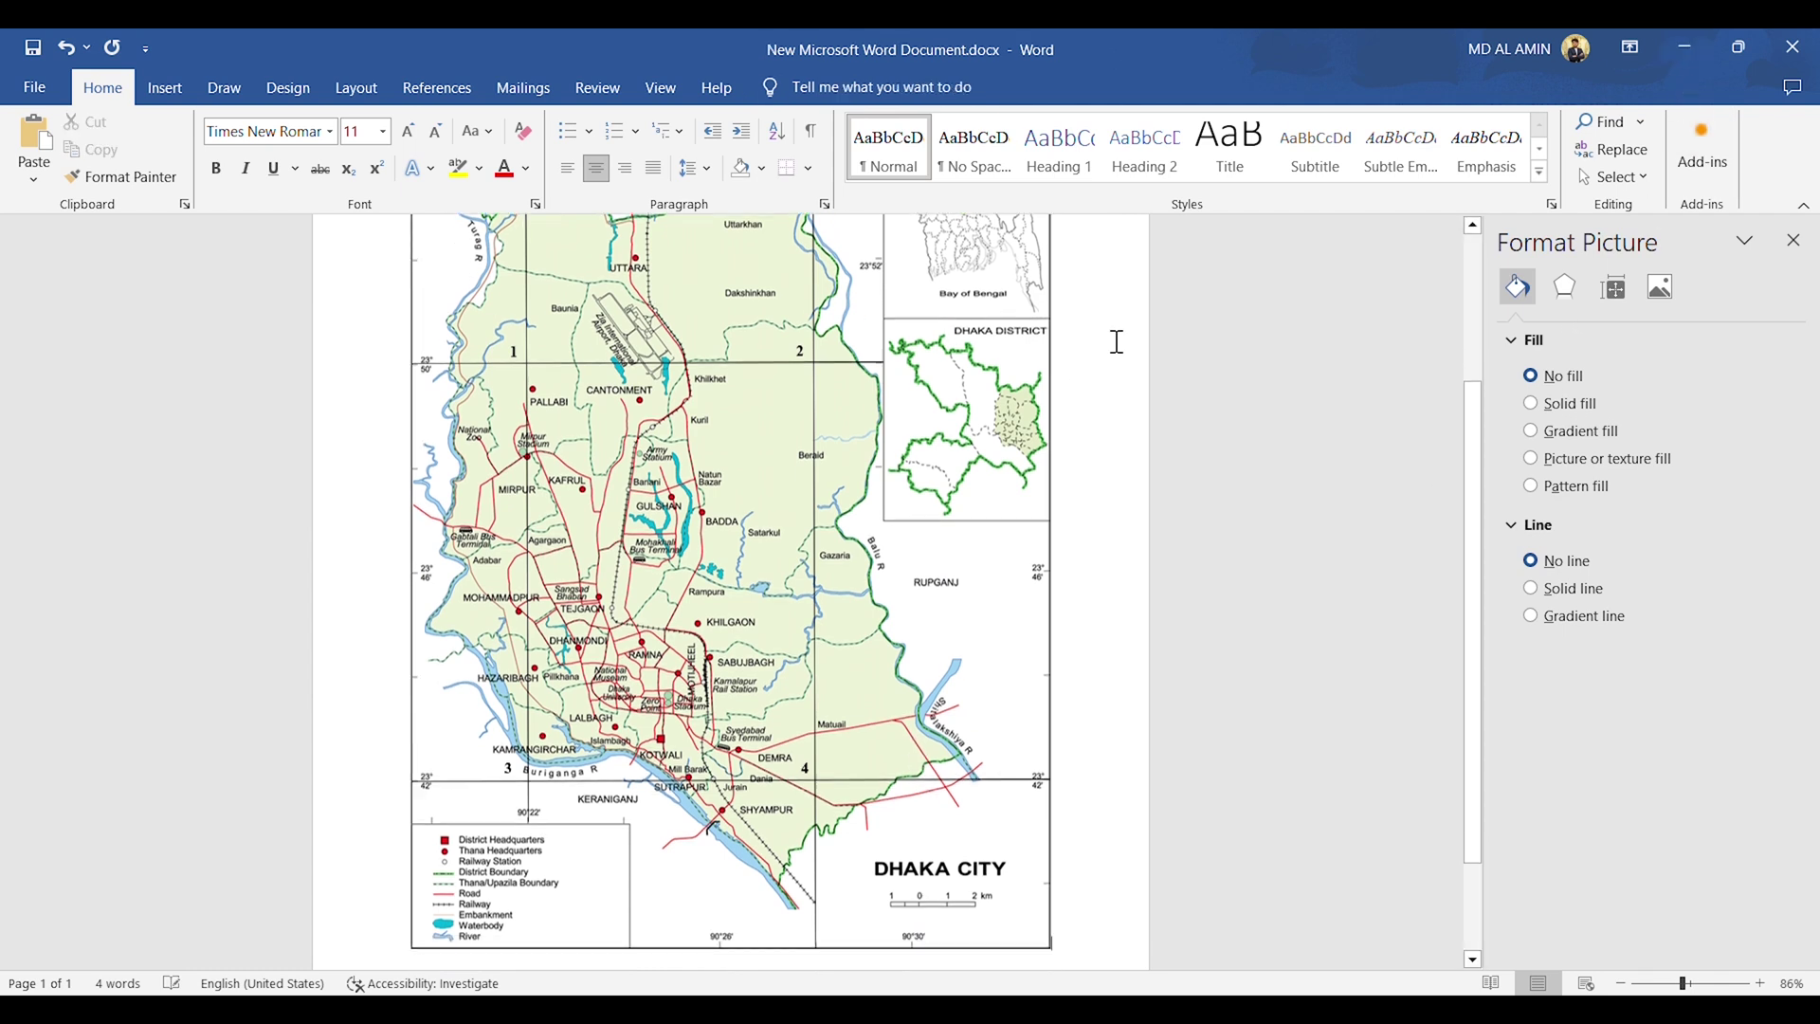
left_click(1792, 240)
scroll(1270, 426, "up", 5)
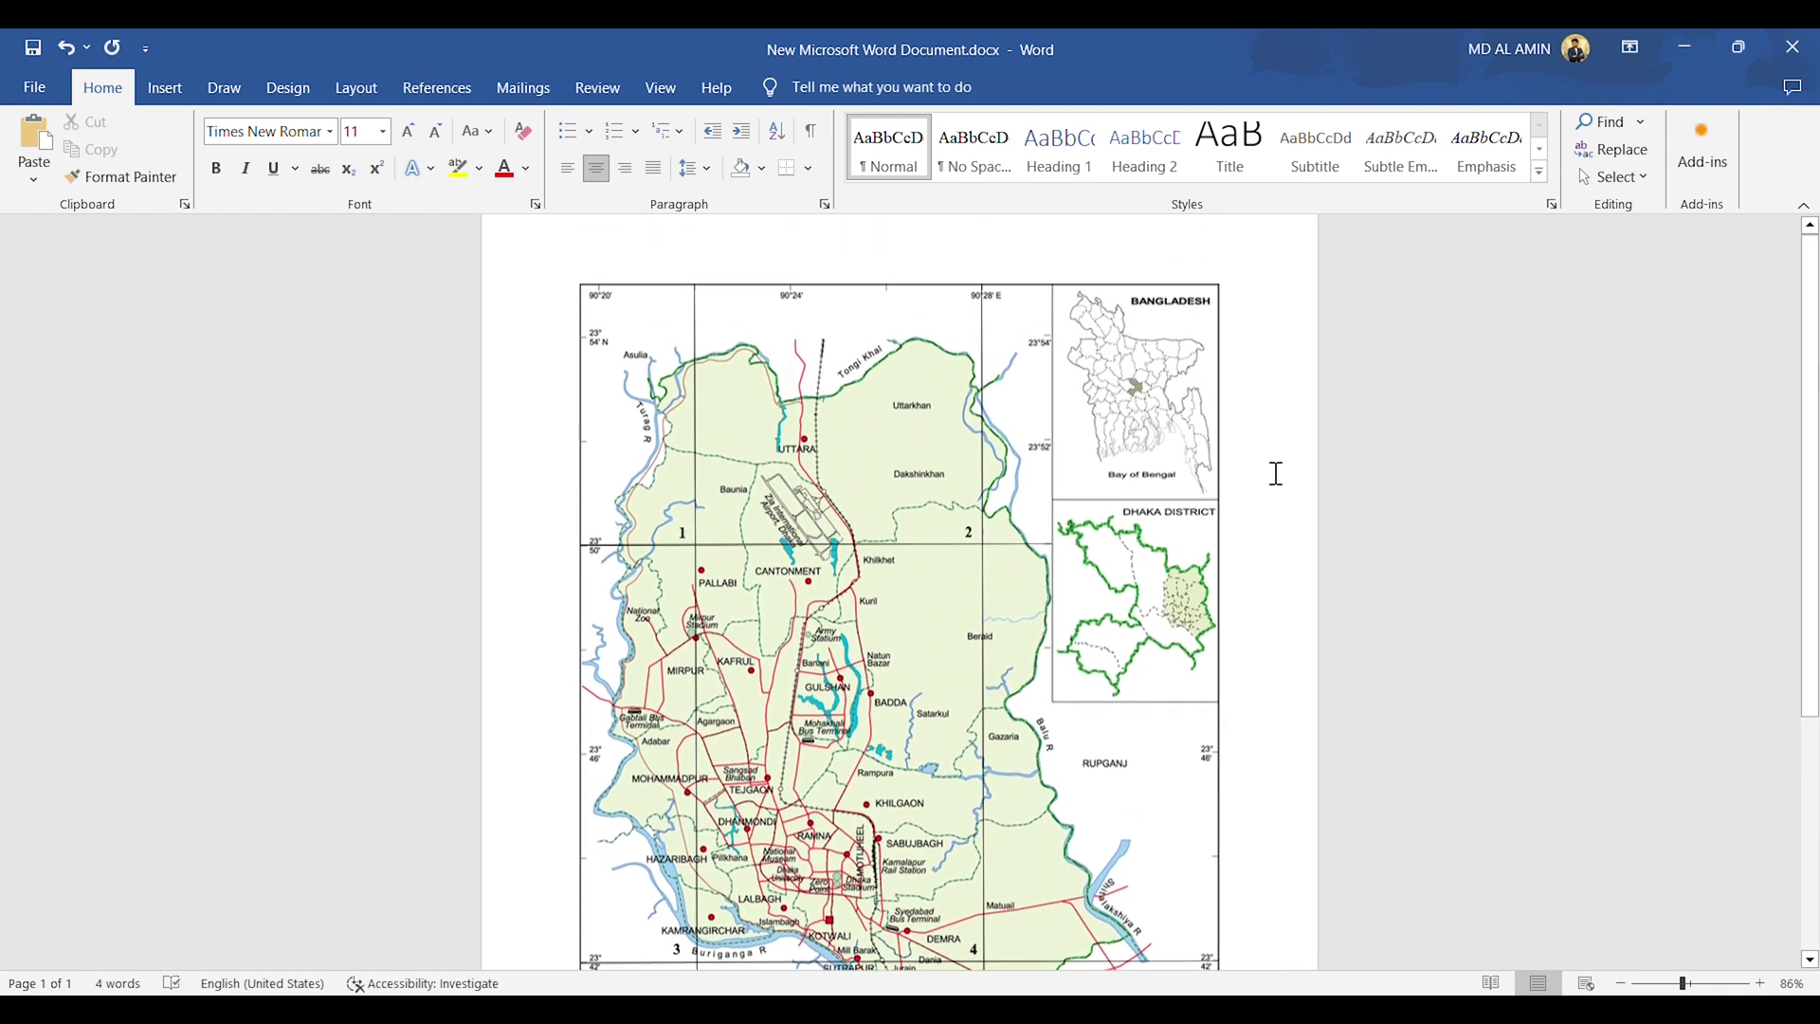
Copy the whole map with labels and paste it as Picture (Enhanced Metafile)
key("ctrl+a")
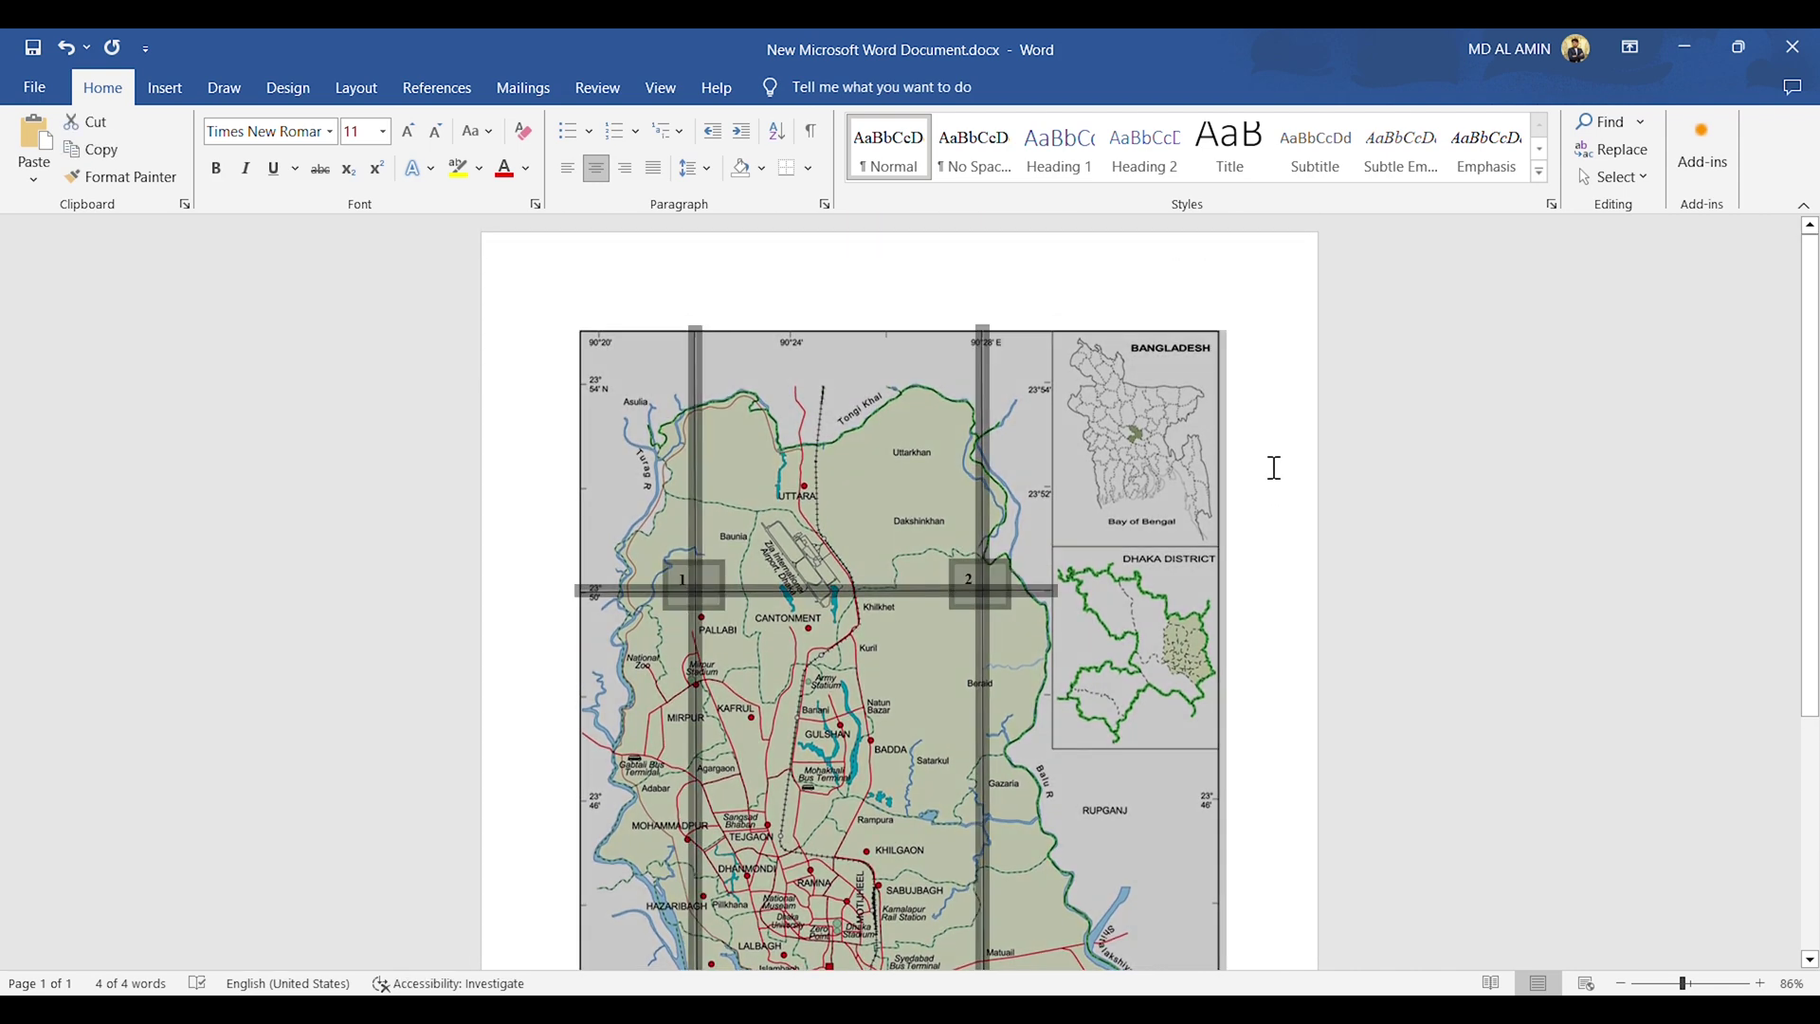
scroll(1271, 516, "down", 1)
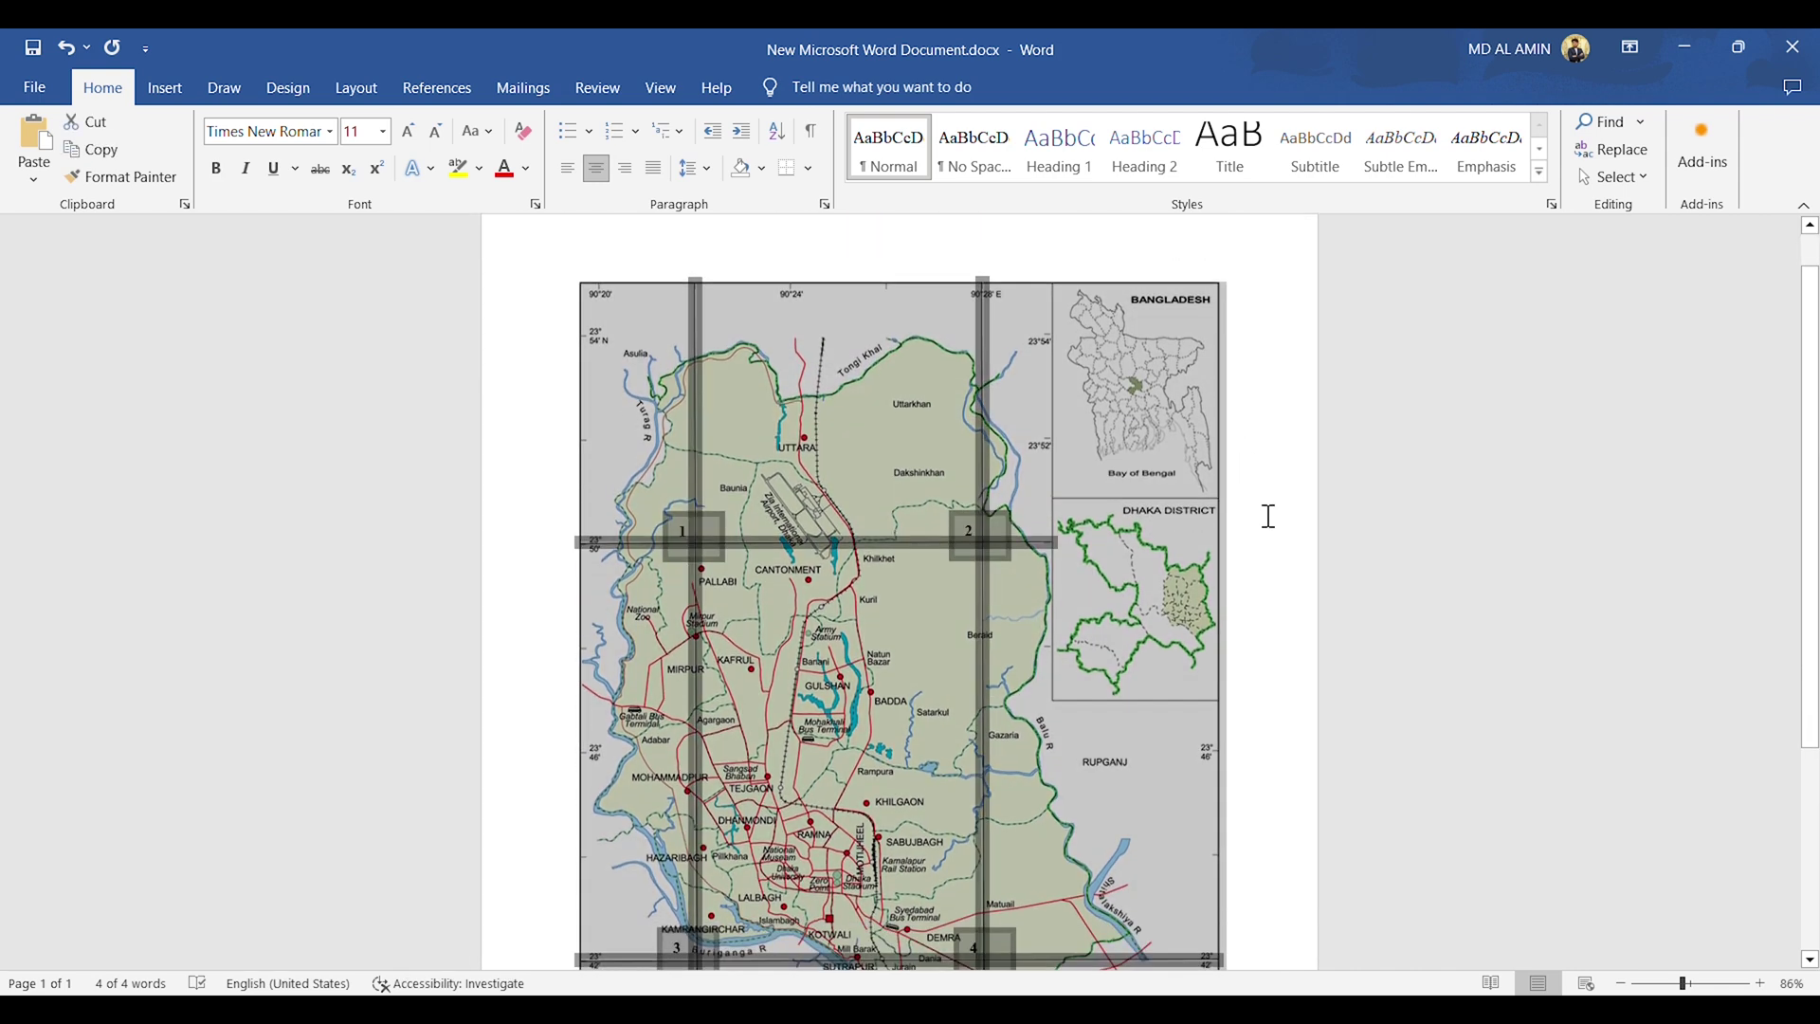
scroll(1269, 516, "down", 1)
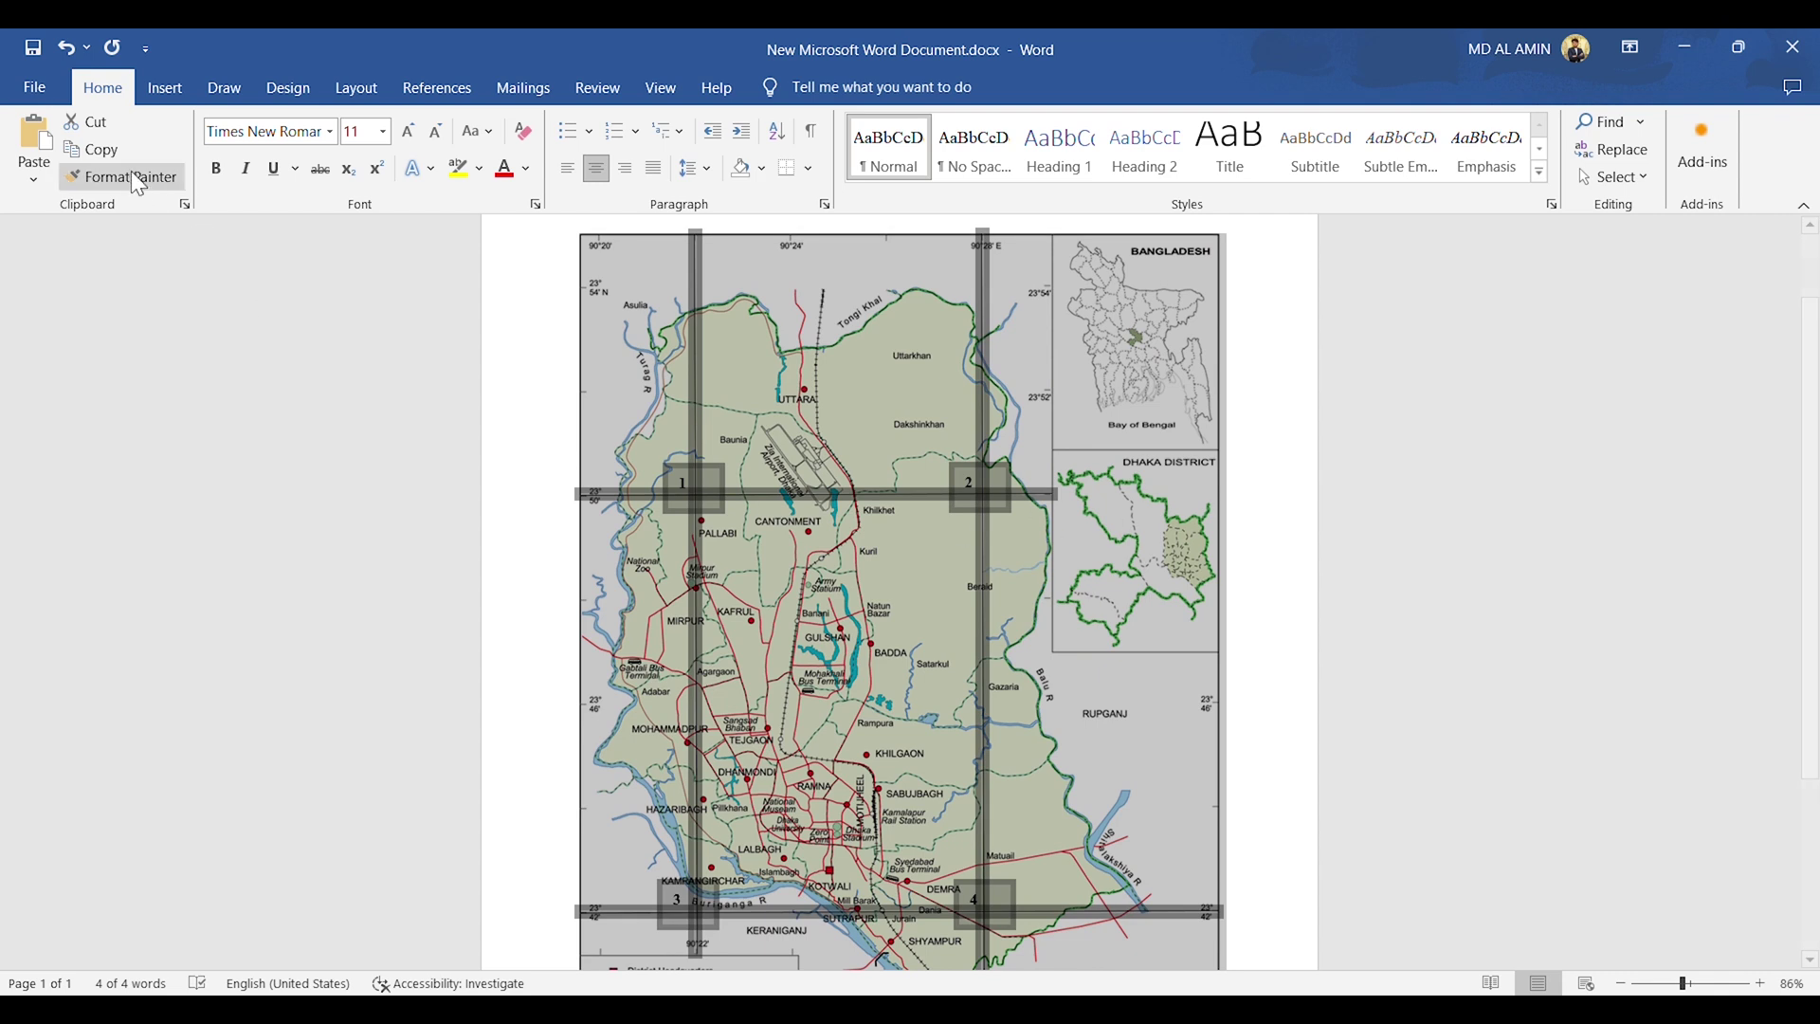
left_click(40, 178)
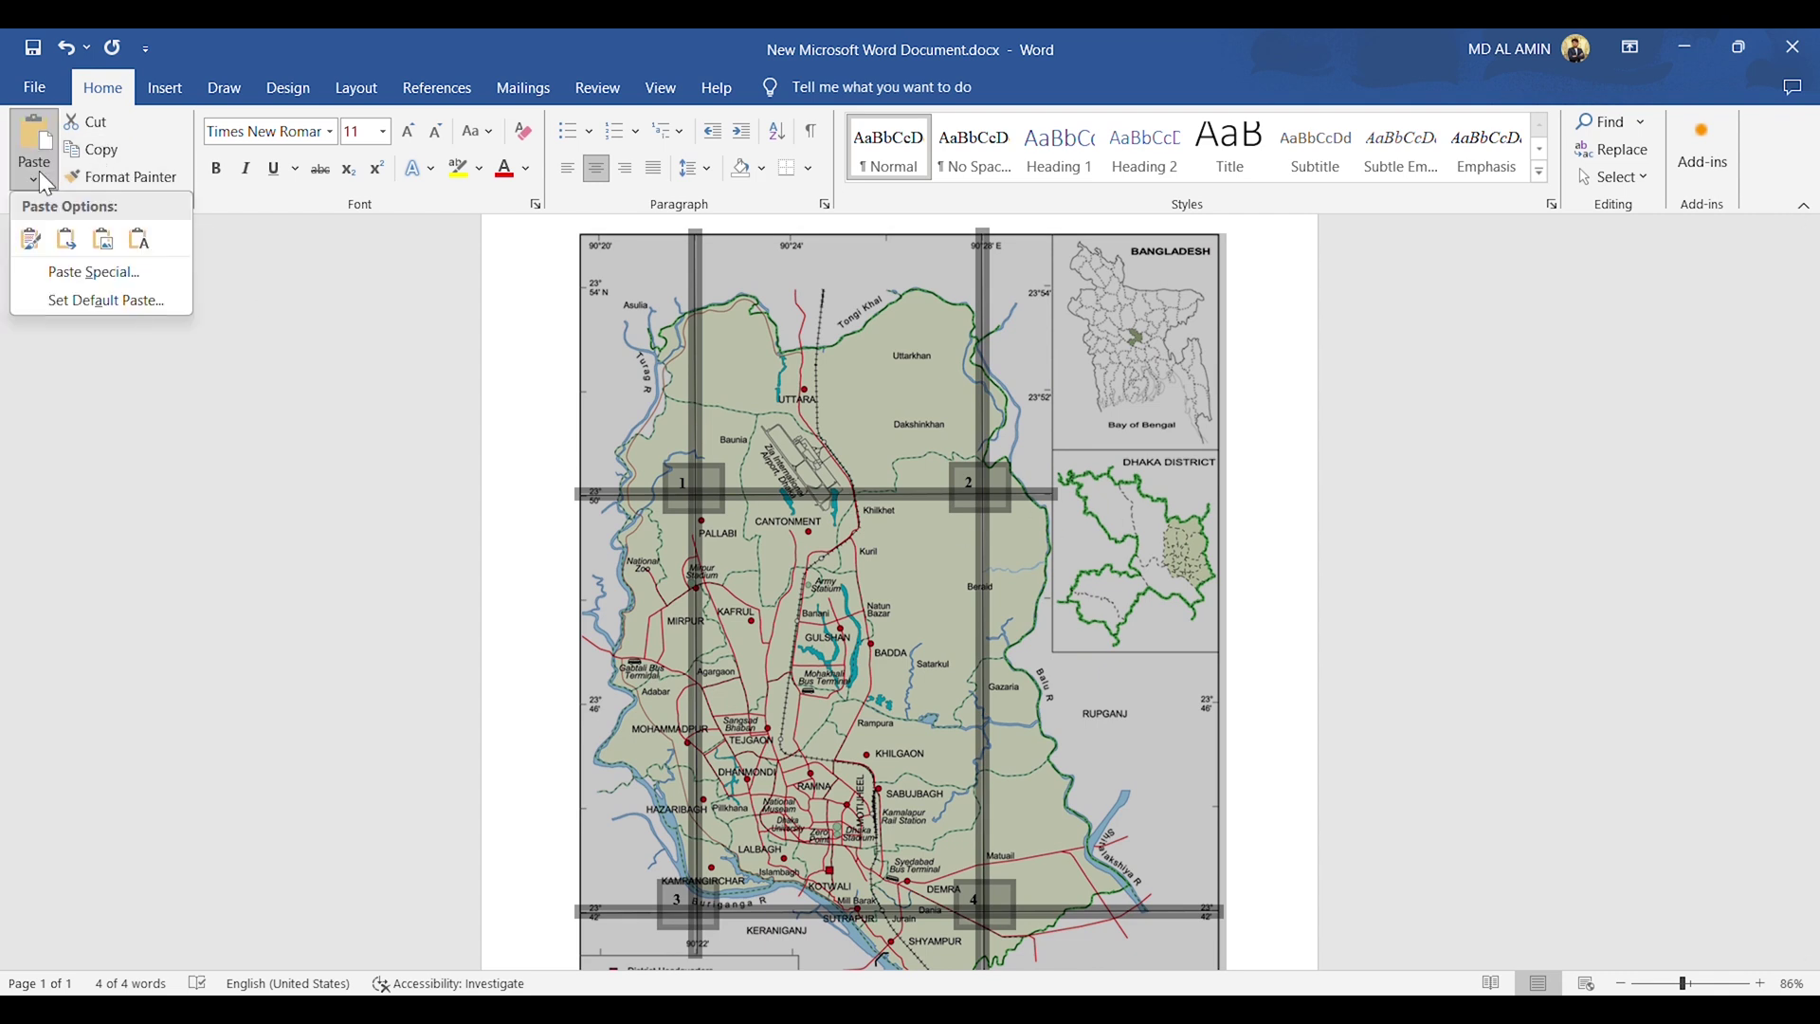
left_click(95, 272)
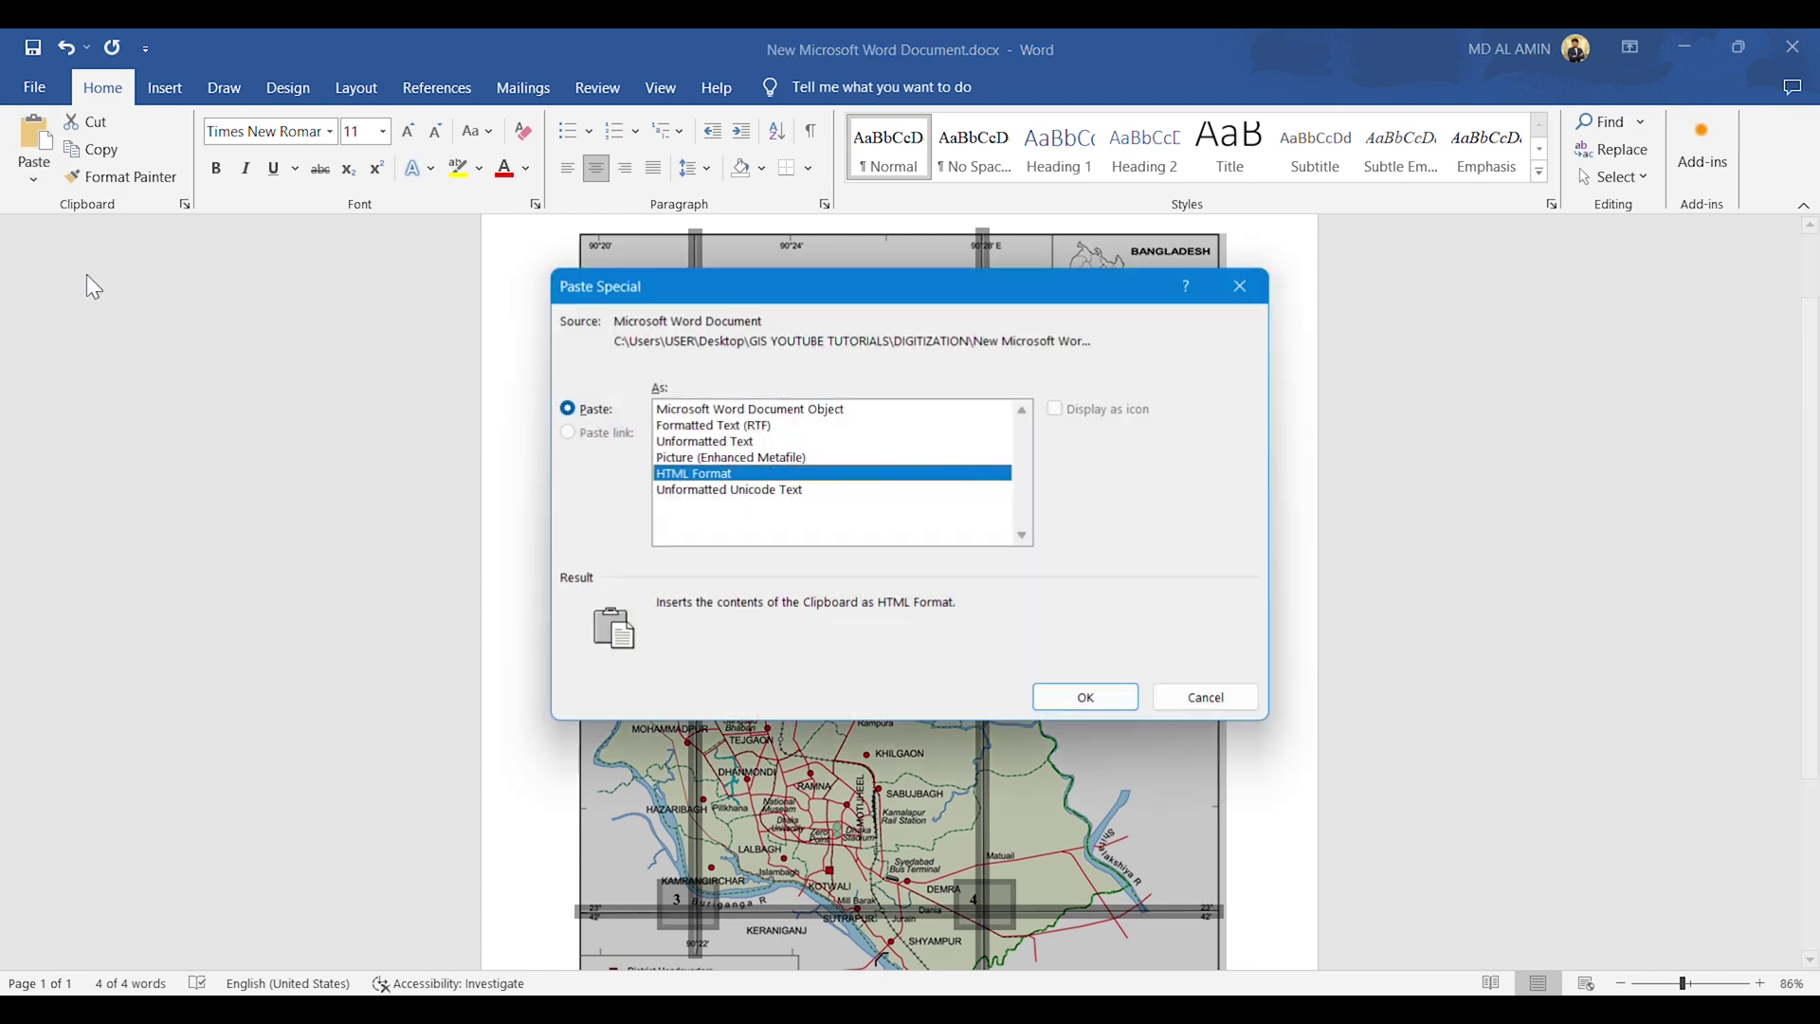
left_click(708, 458)
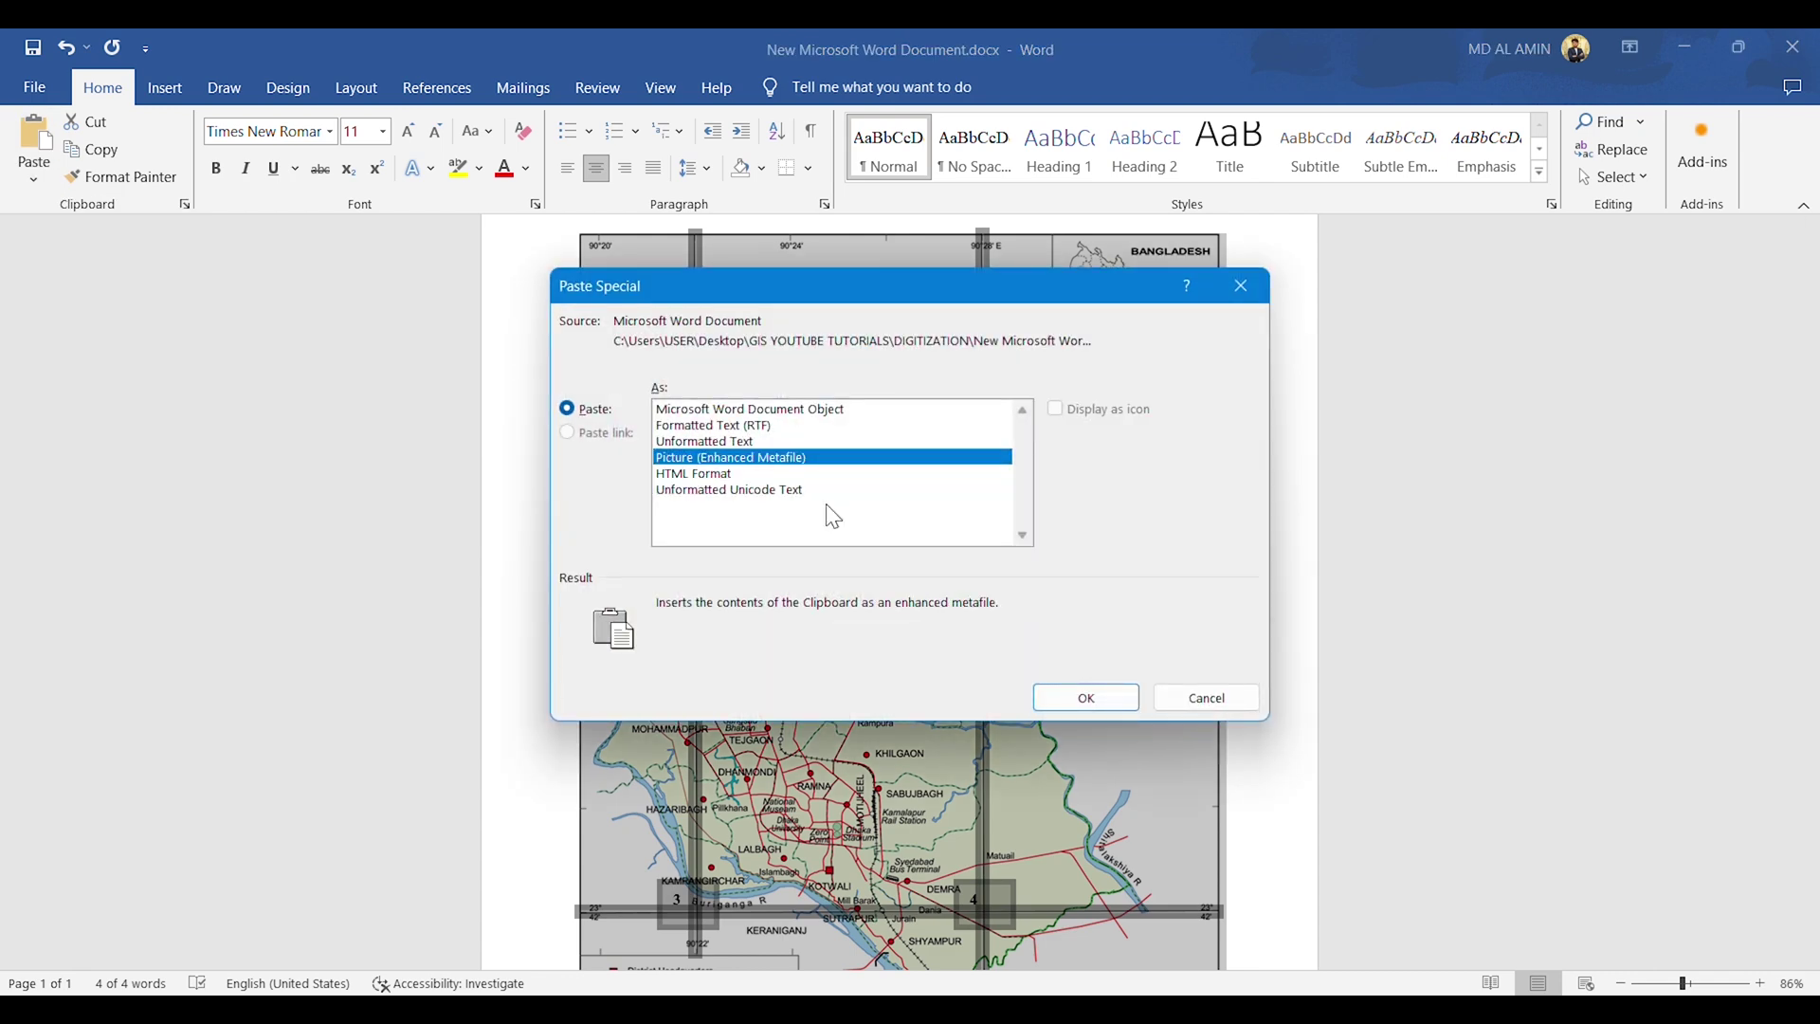
left_click(1088, 699)
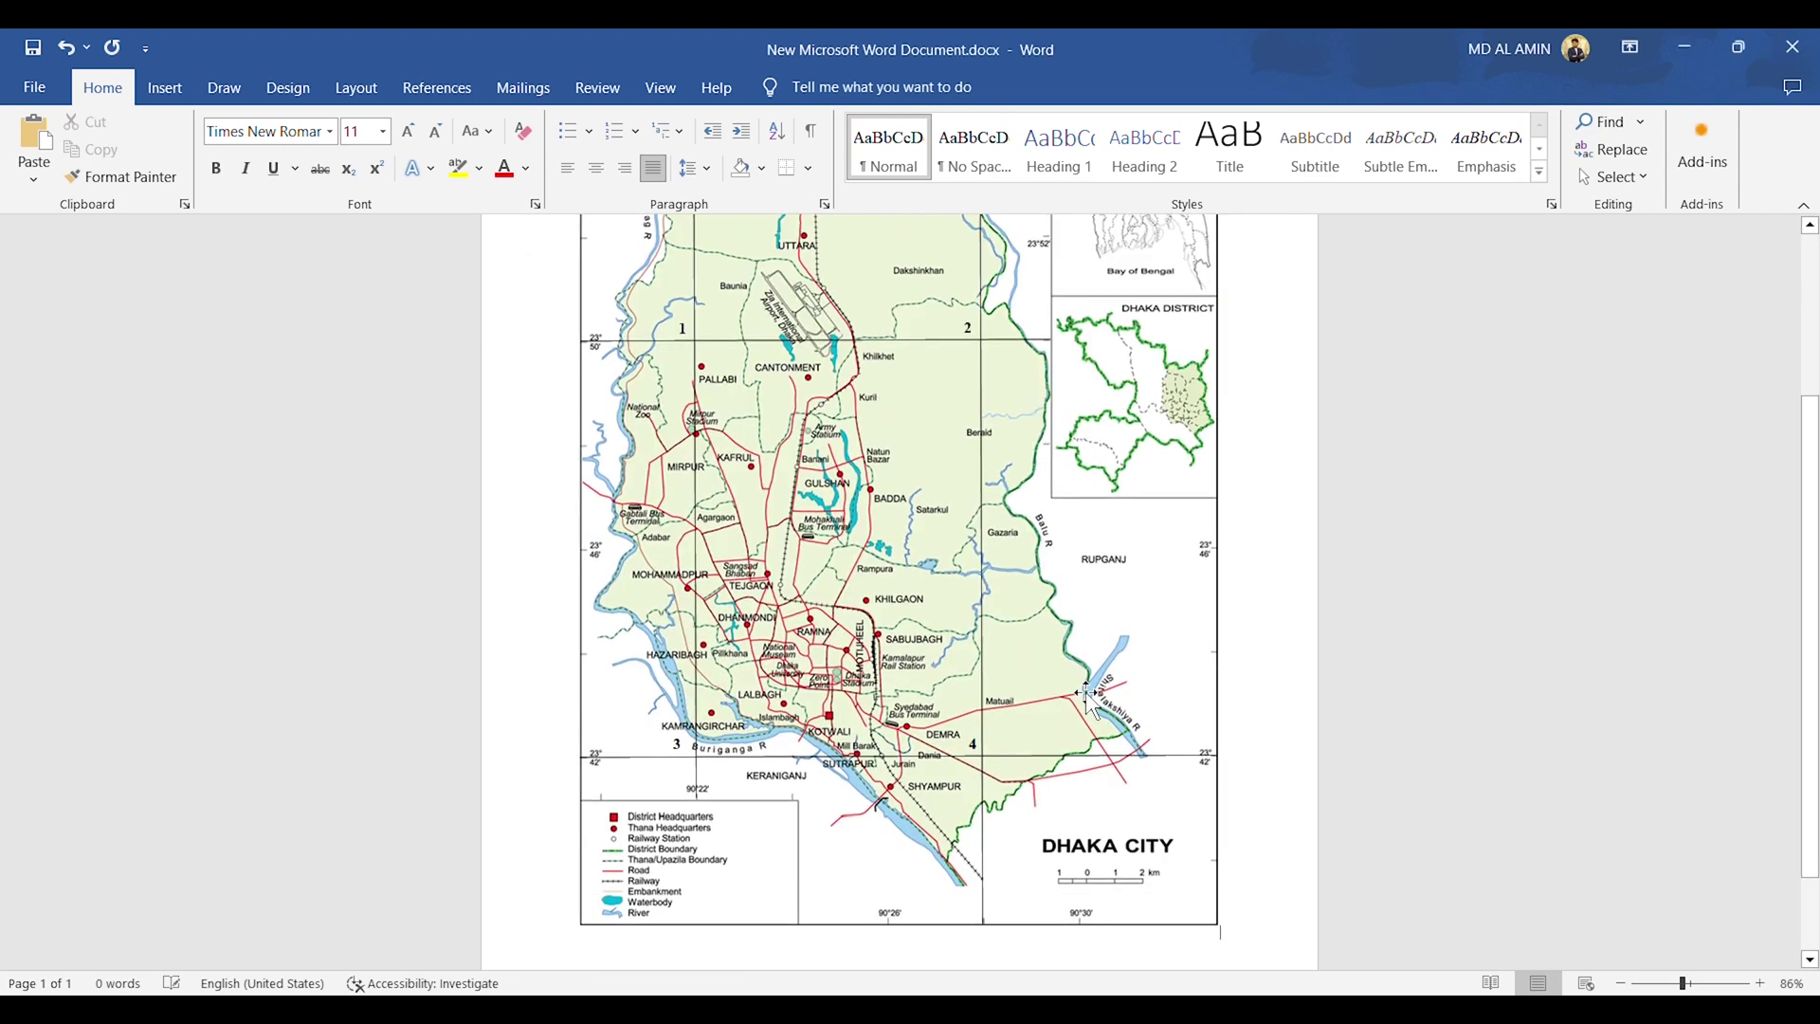
scroll(1003, 697, "up", 2)
left_click(770, 664)
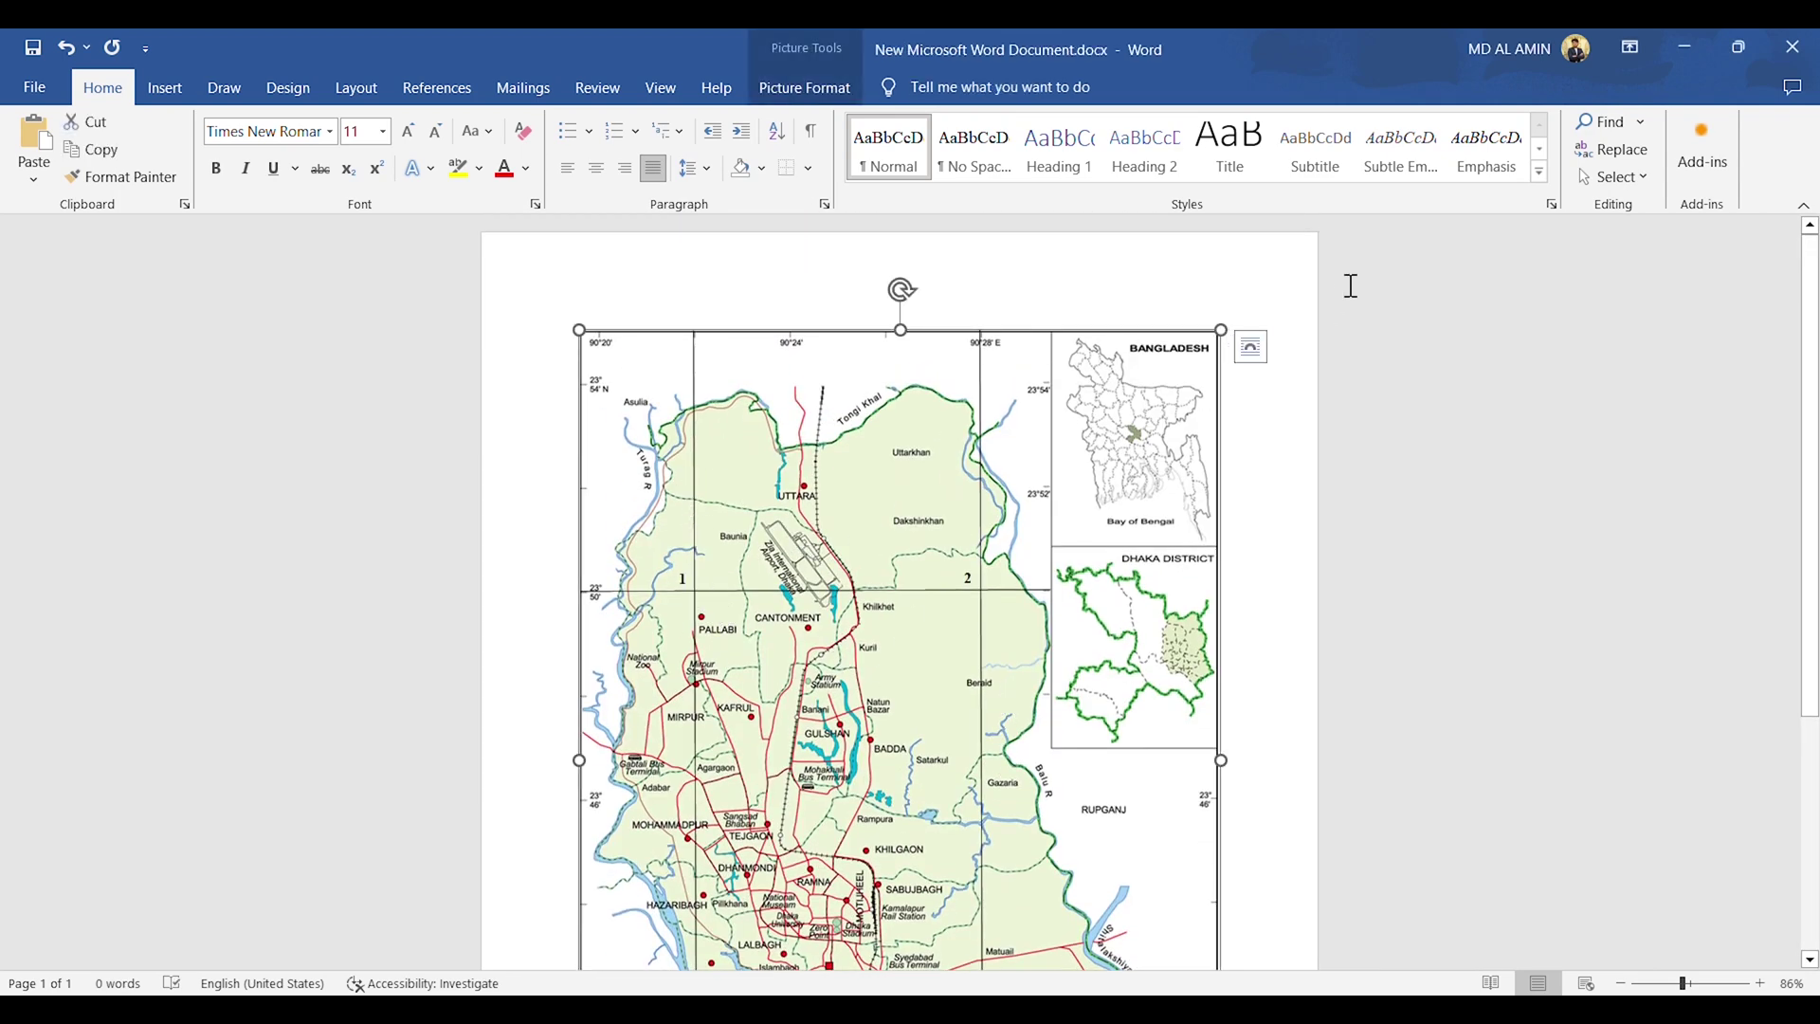
Save the map as a picture, browsing to Desktop > GIS YOUTUBE TUTORIALS > DIGITIZATION
left_click(1230, 362)
left_click(806, 688)
right_click(808, 668)
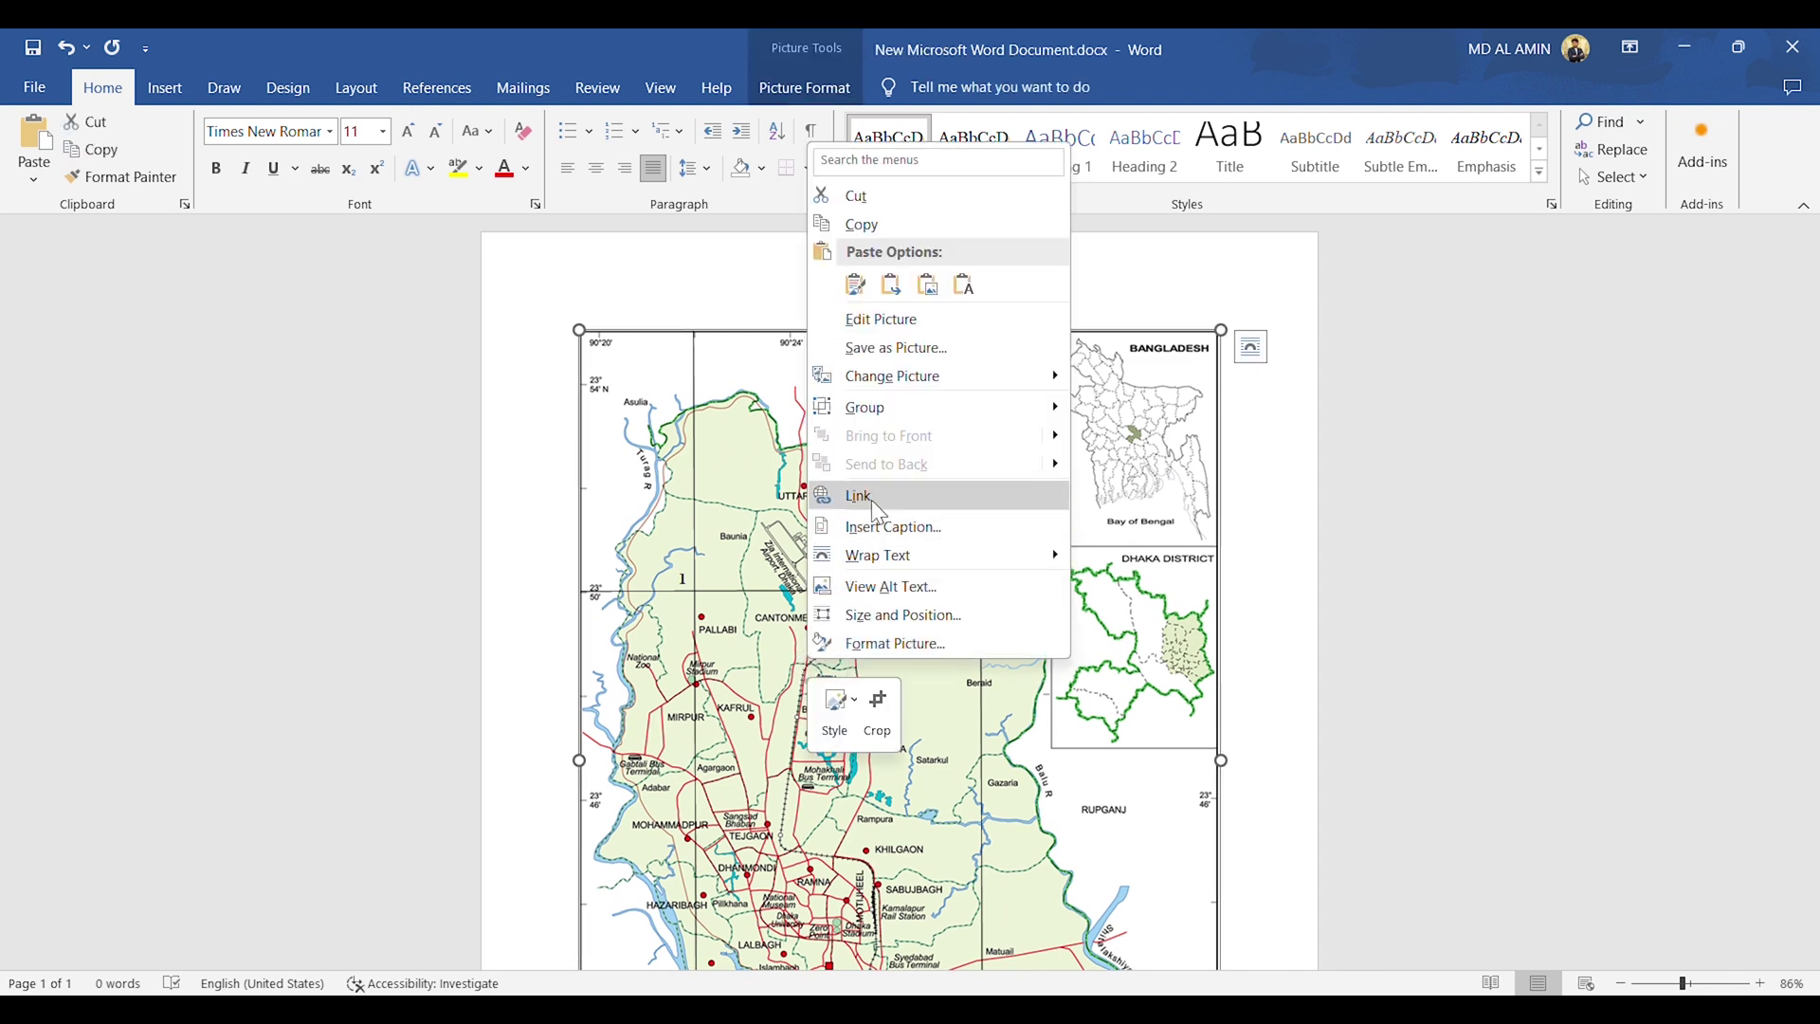
left_click(870, 350)
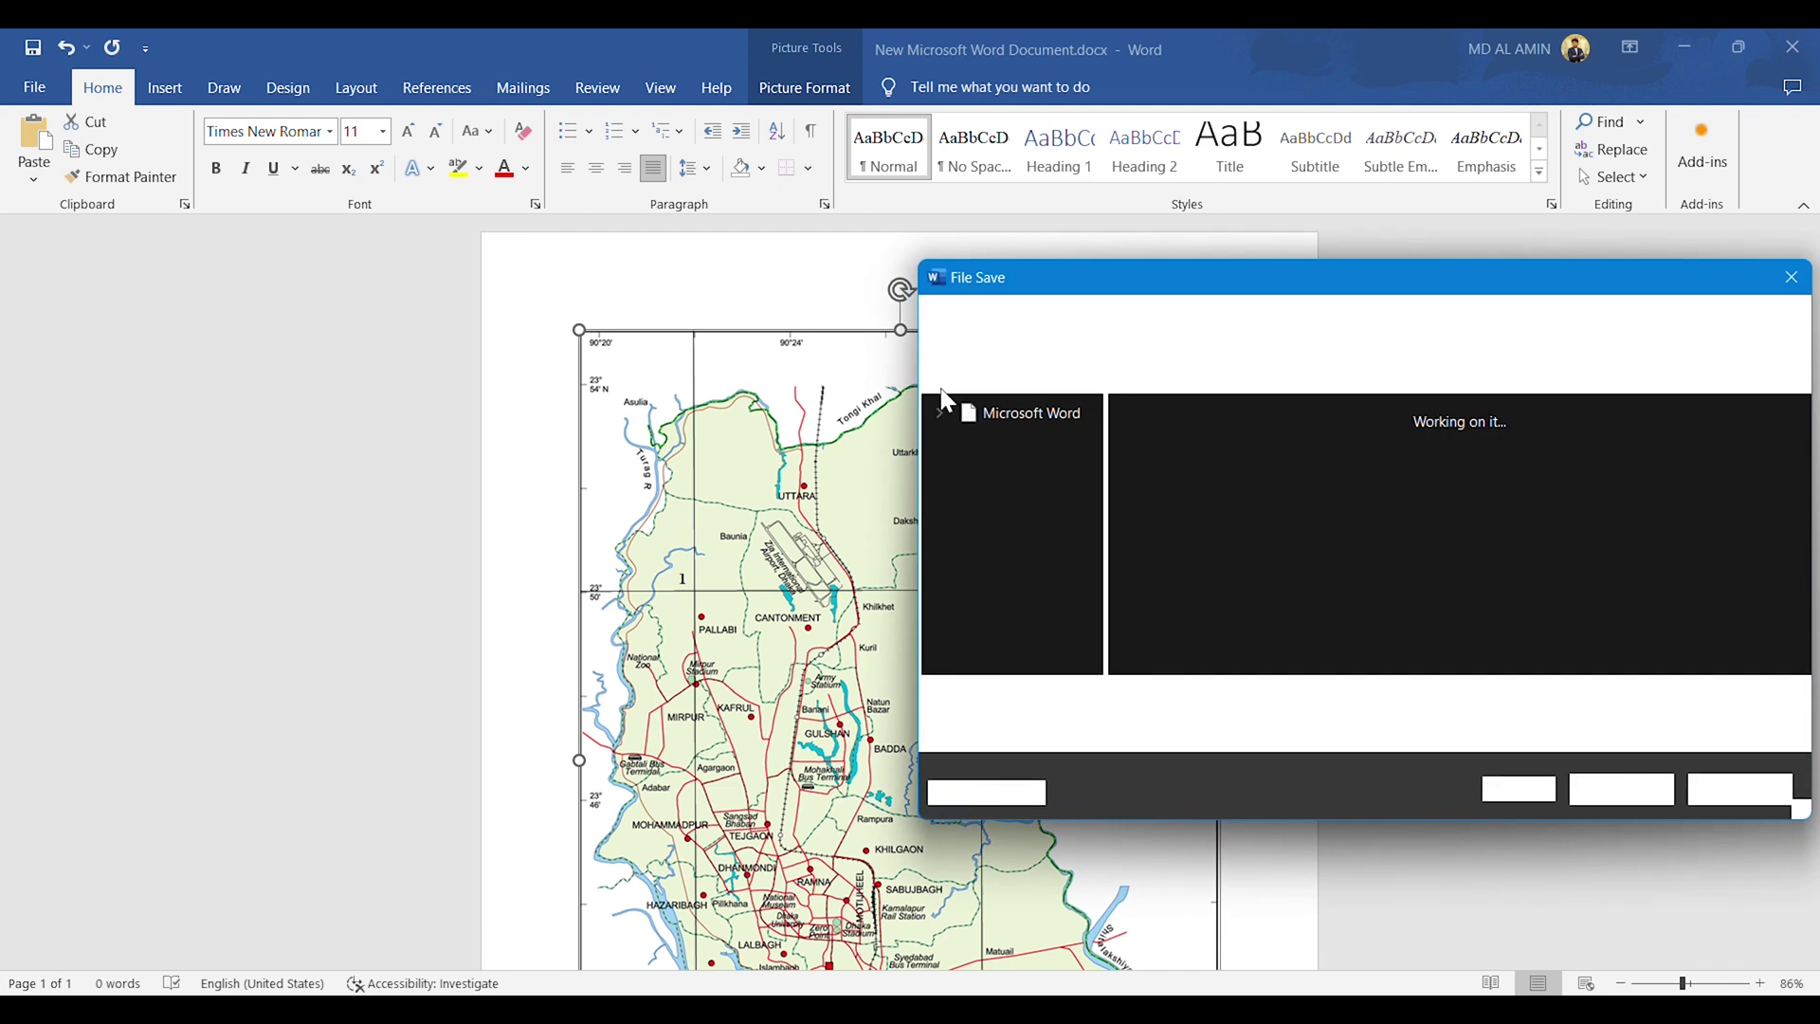
scroll(1020, 486, "down", 1)
left_click(1027, 493)
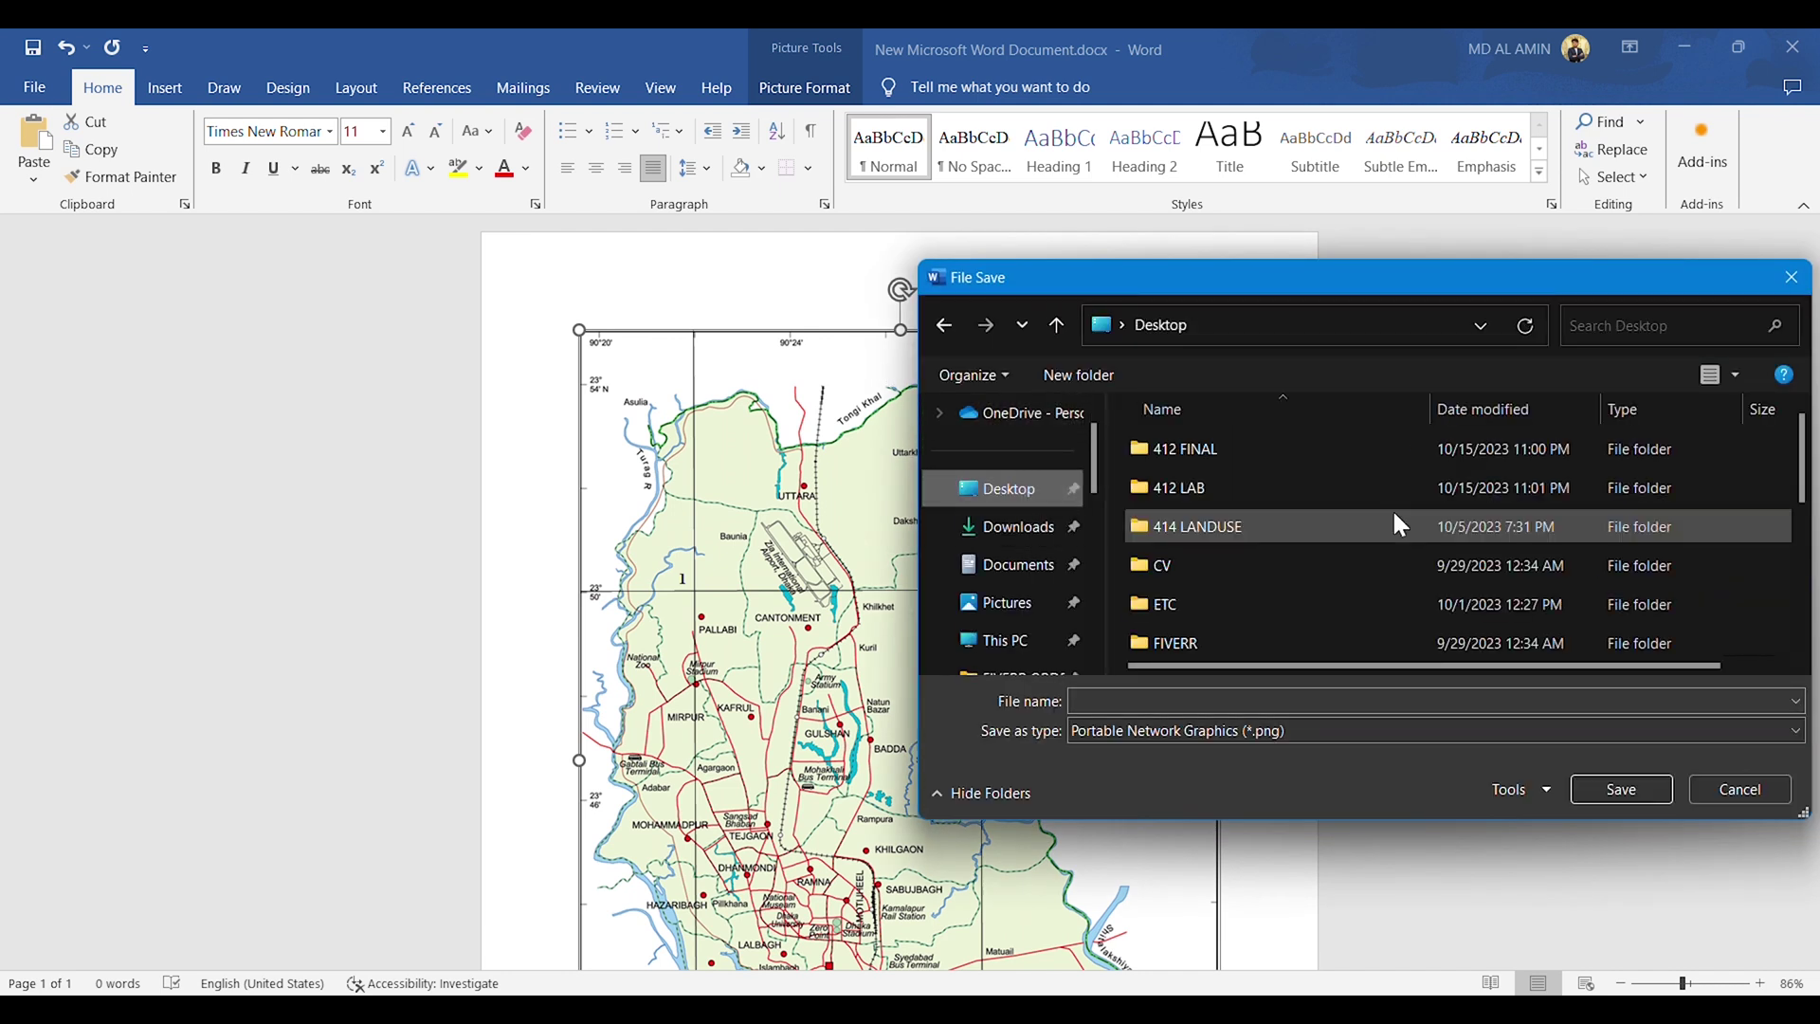
scroll(1450, 554, "down", 3)
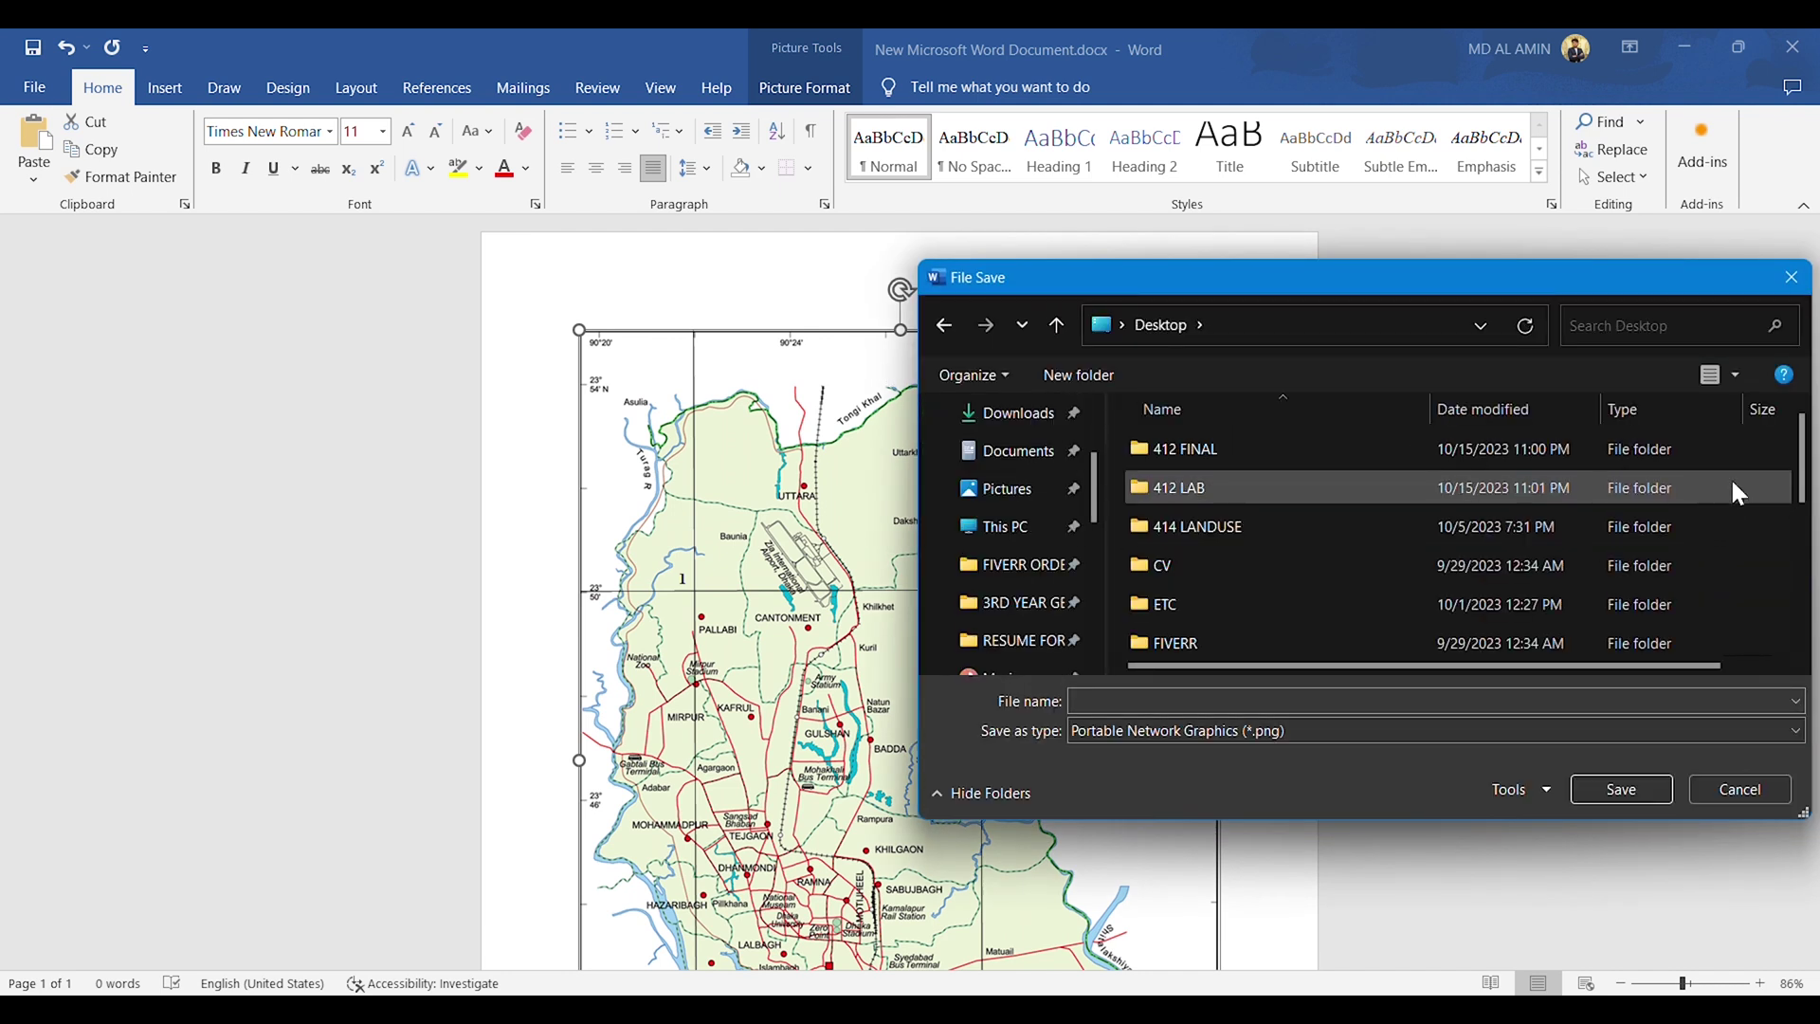
scroll(1802, 466, "down", 2)
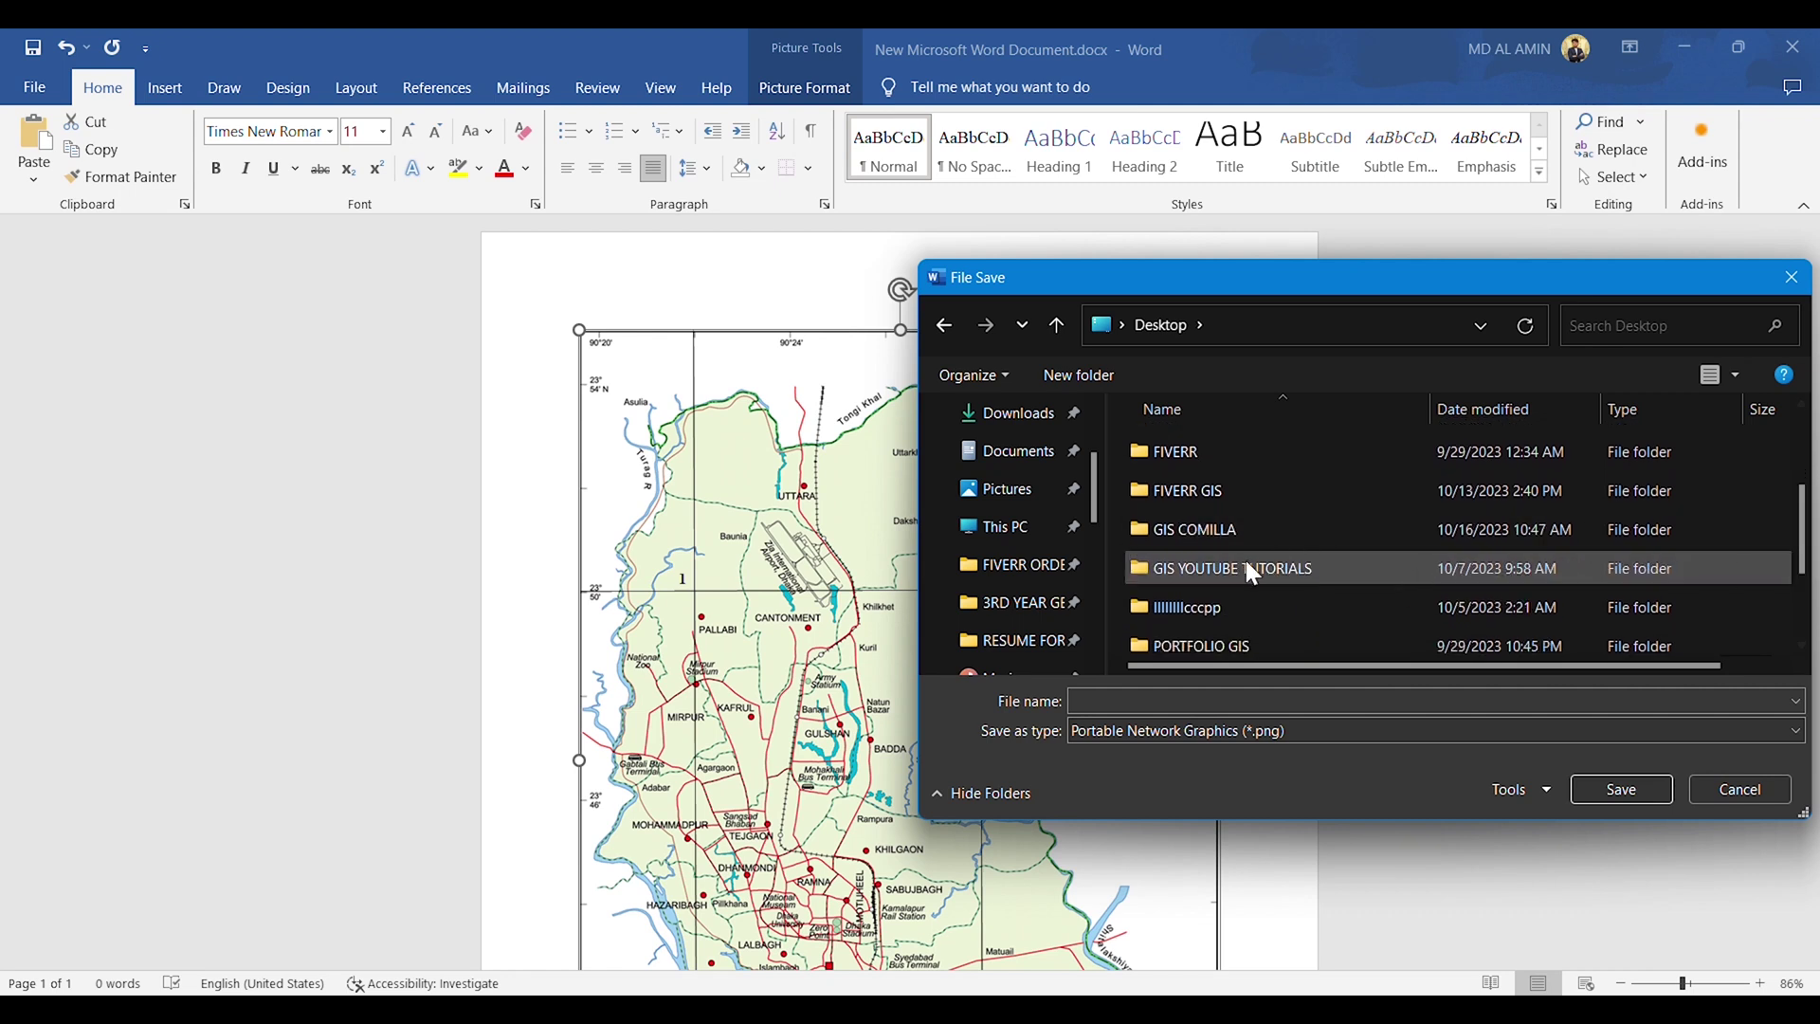
double_click(1241, 565)
left_click(1209, 453)
double_click(1209, 452)
Name the file Dhaka_City_Image and save it as JPEG File Interchange Format (*.jpg)
left_click(1196, 709)
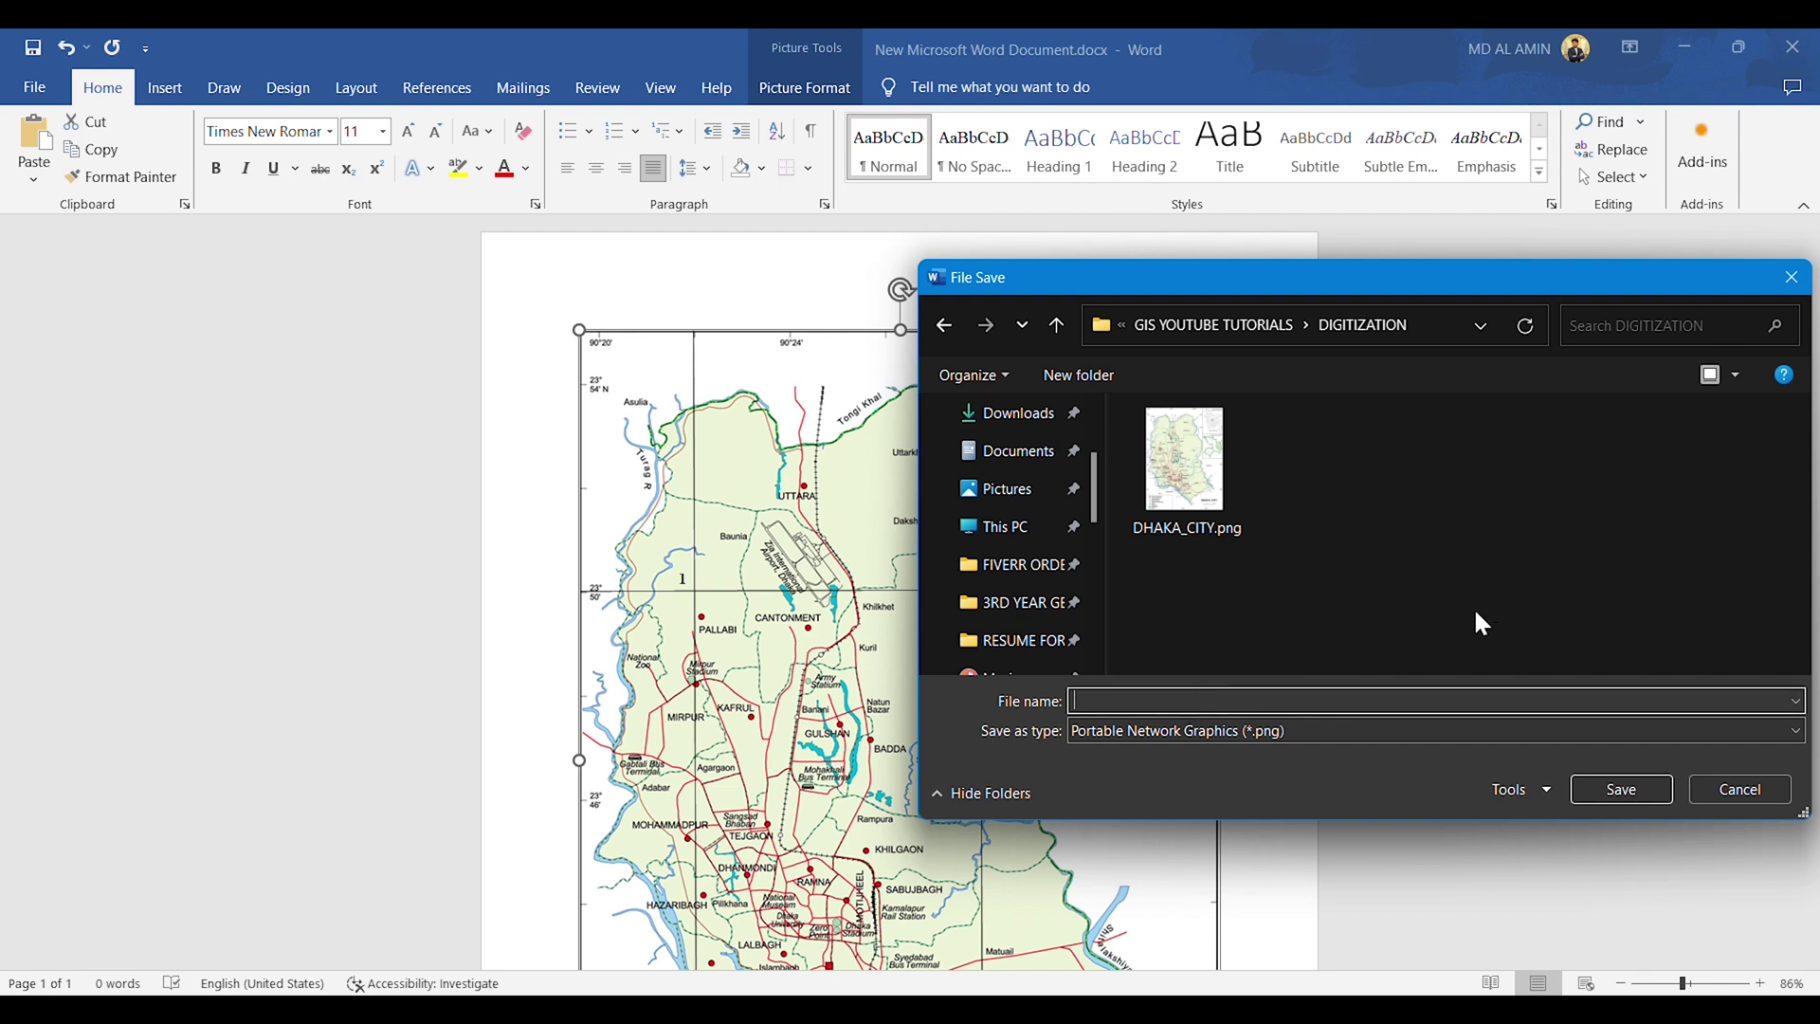
type("Dhaka_City")
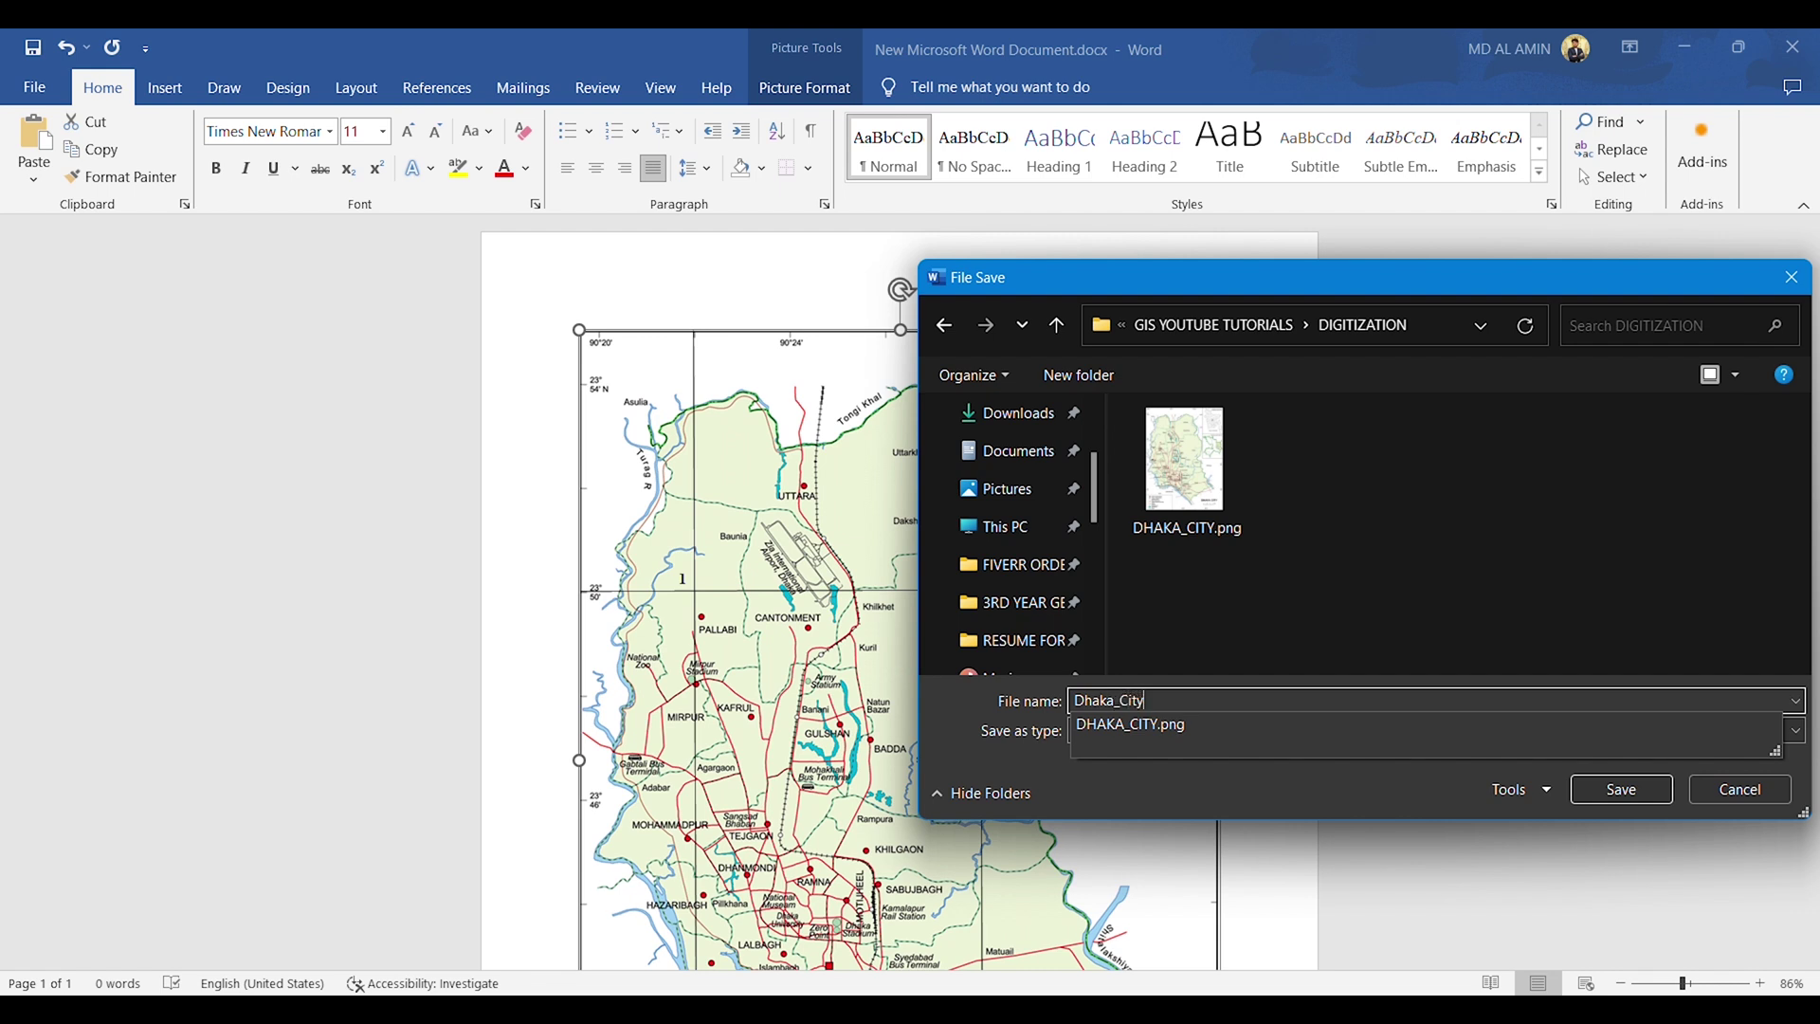
type("_Image")
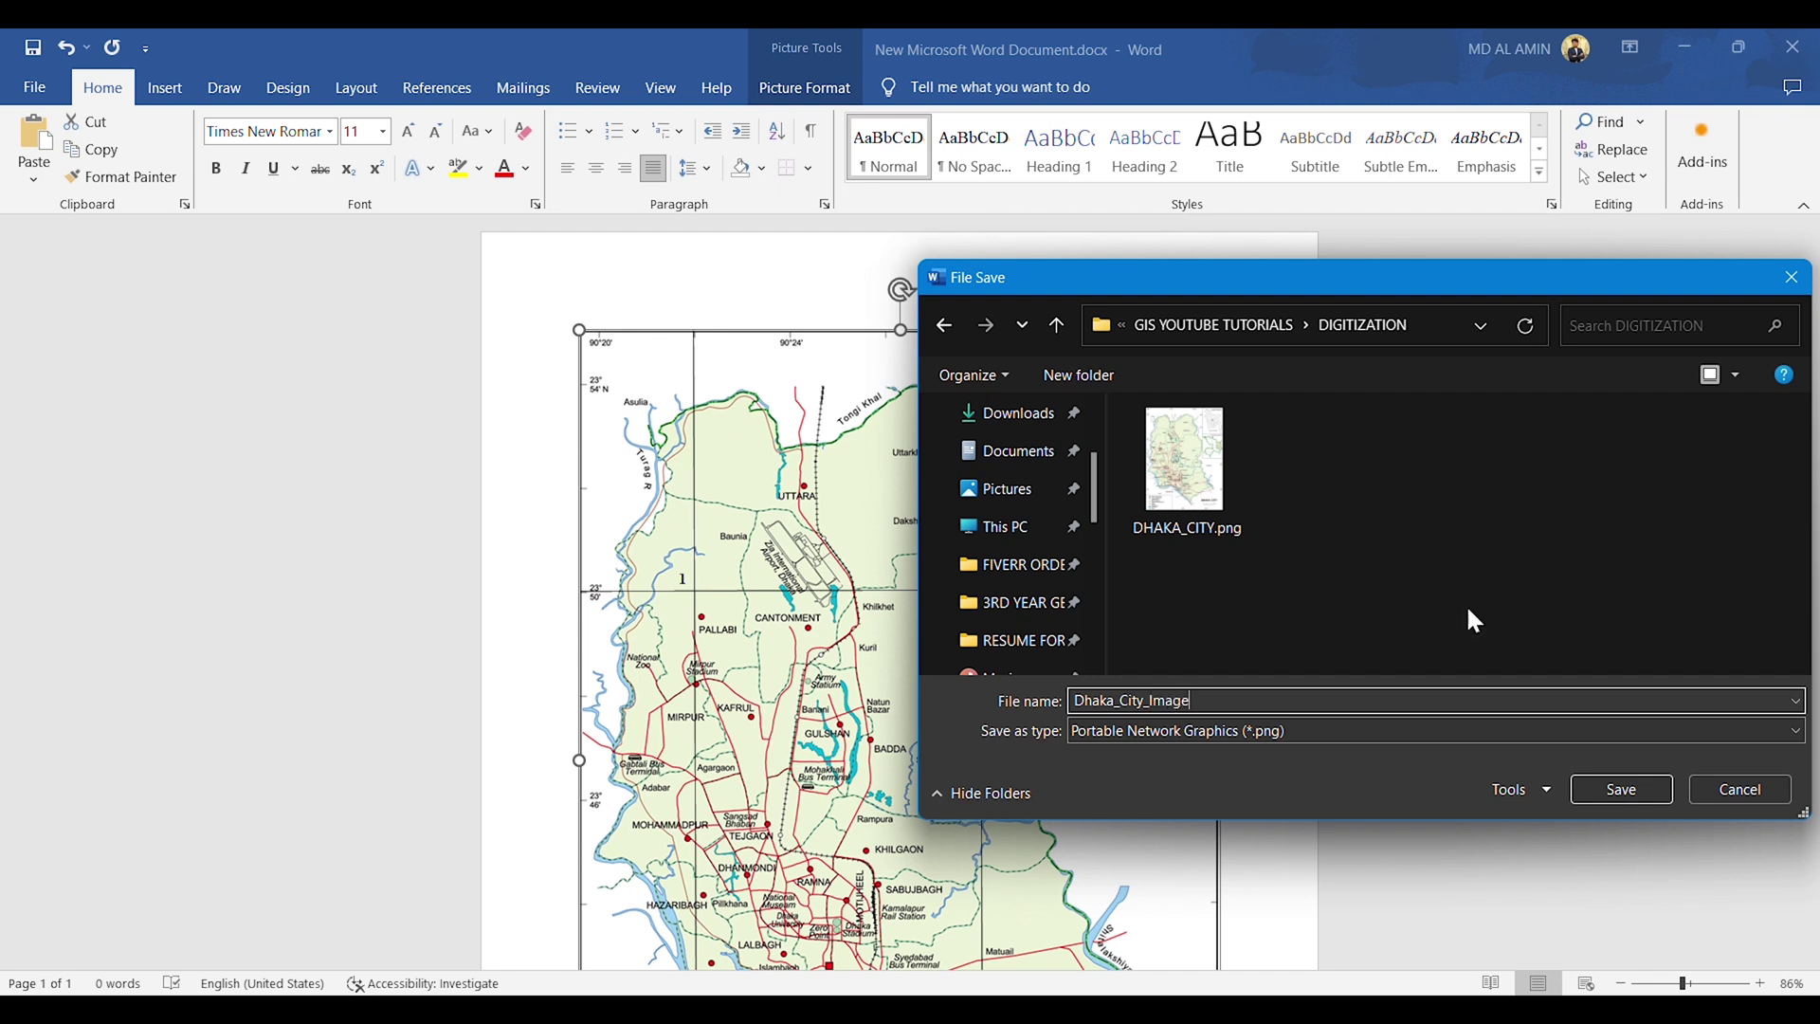
left_click(1453, 732)
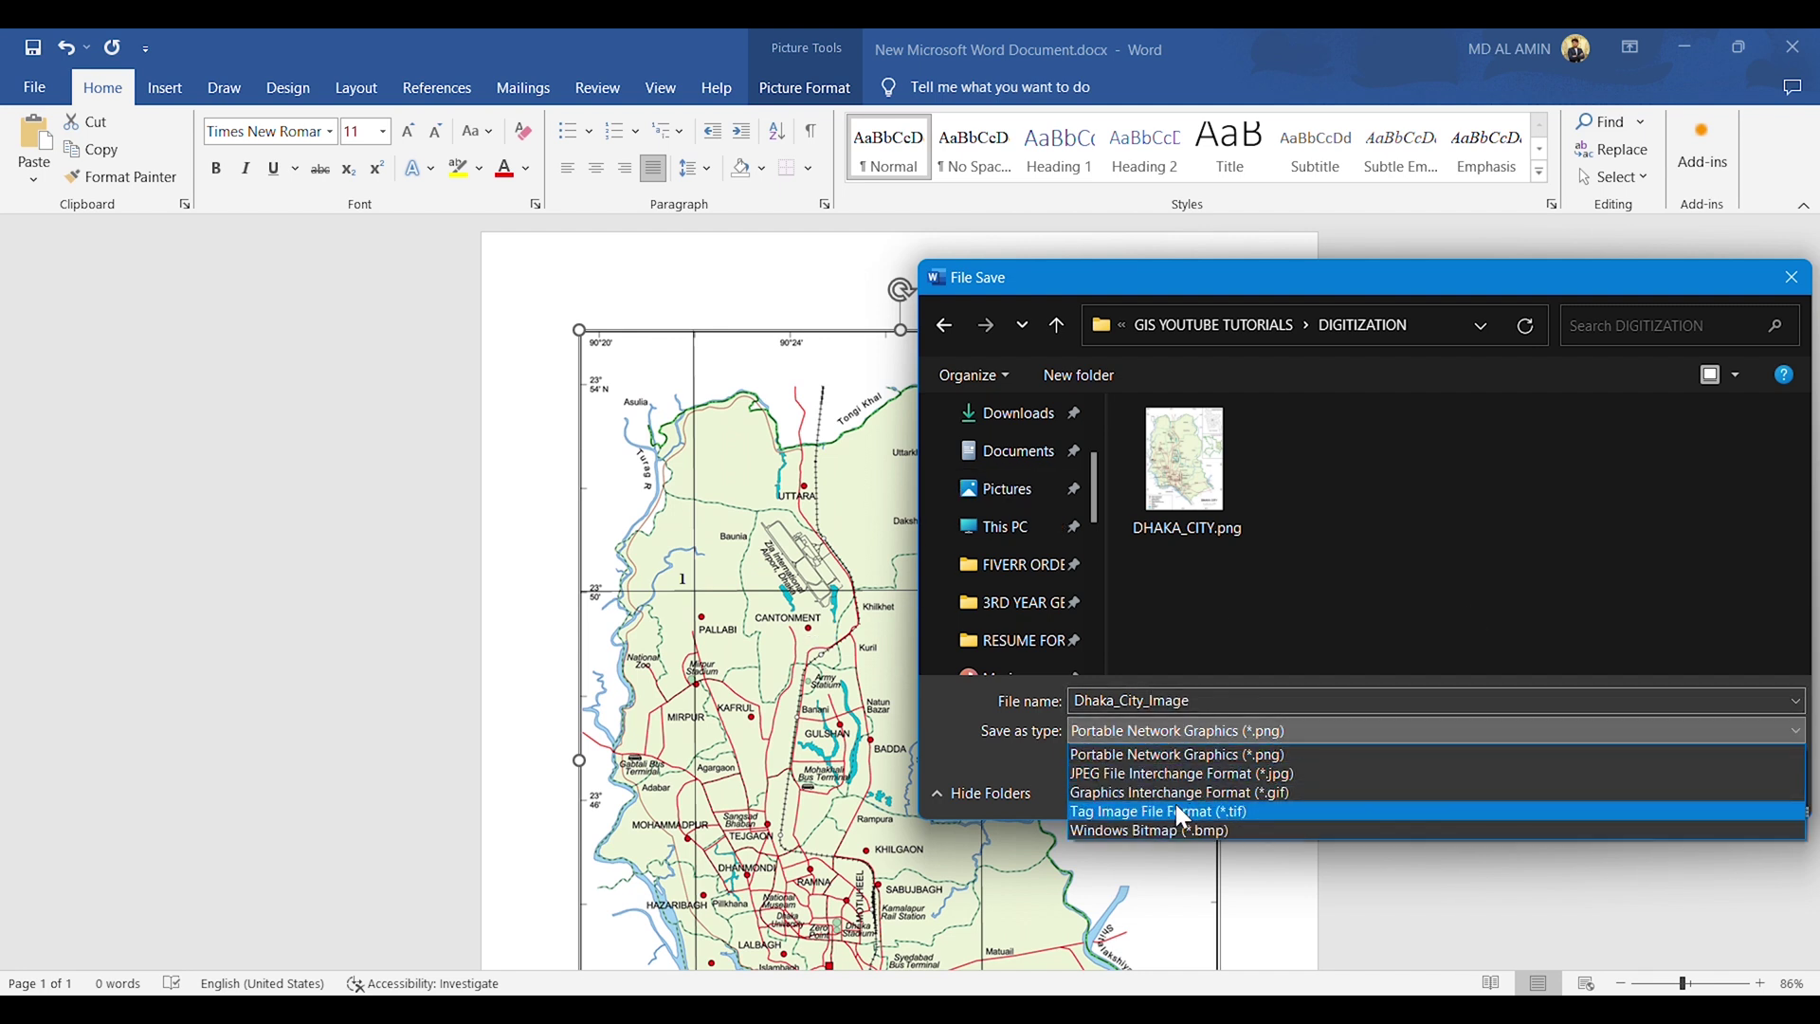
left_click(1105, 774)
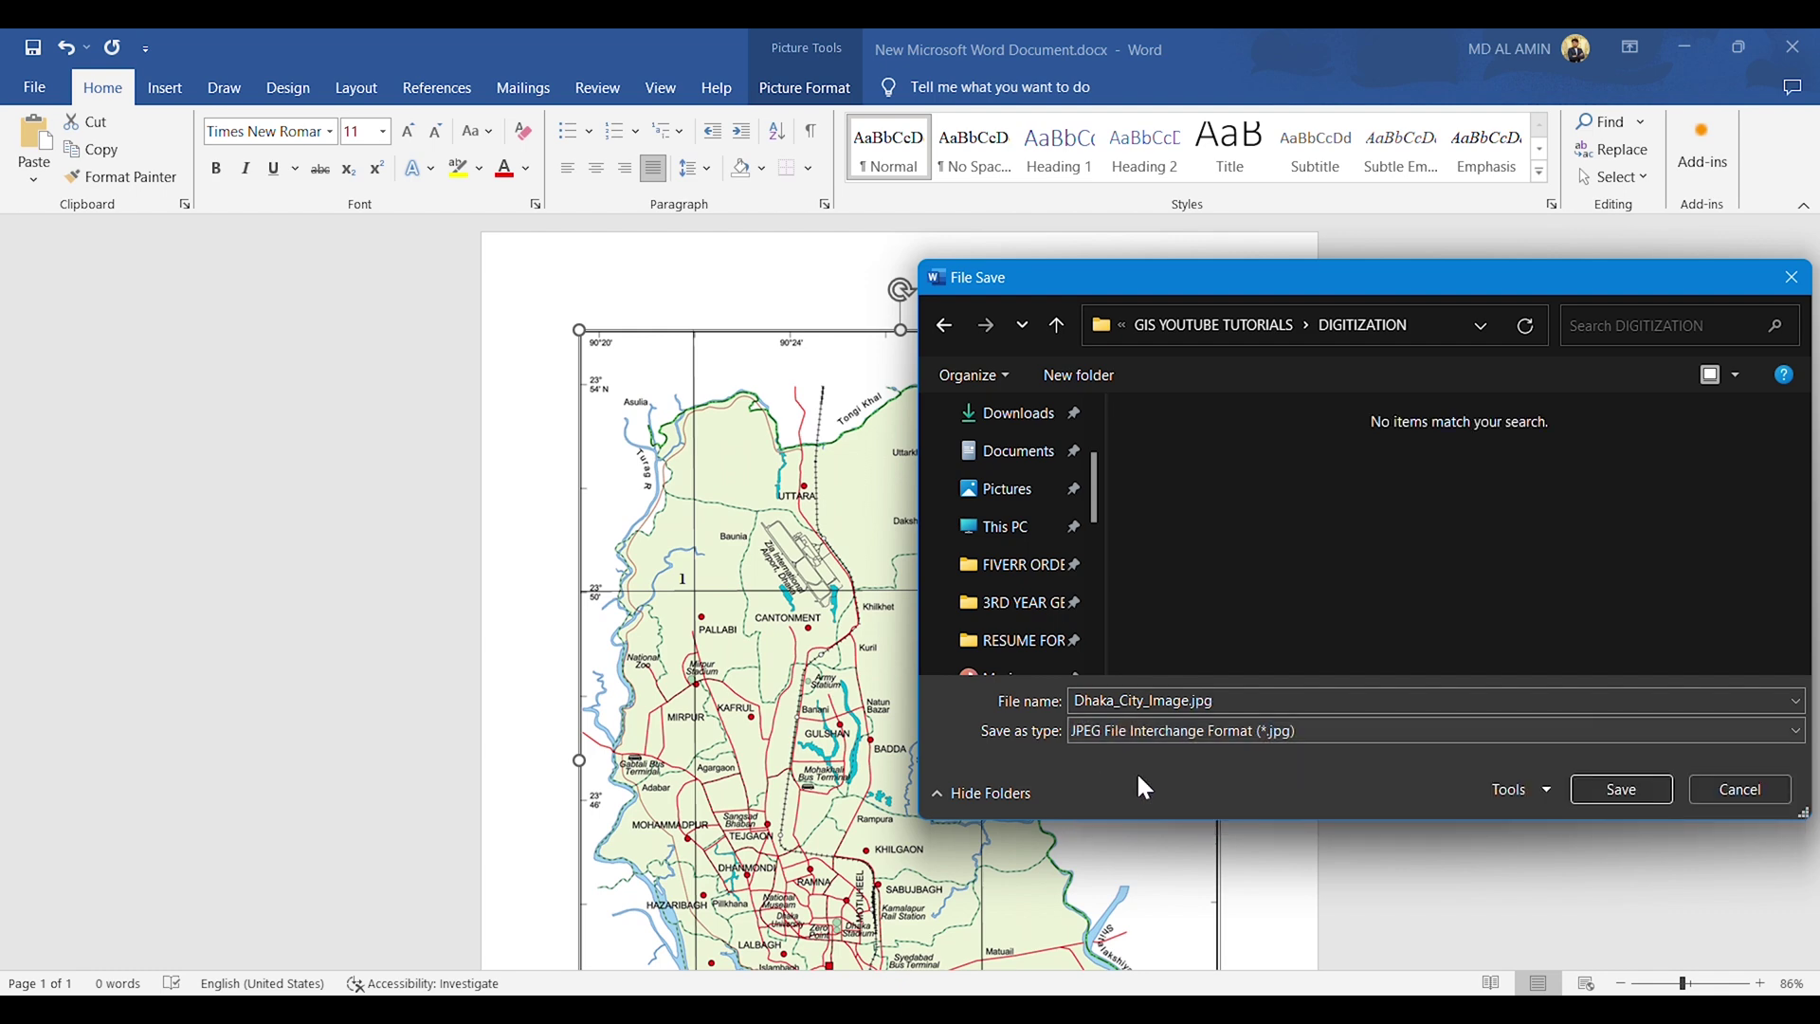
left_click(1609, 802)
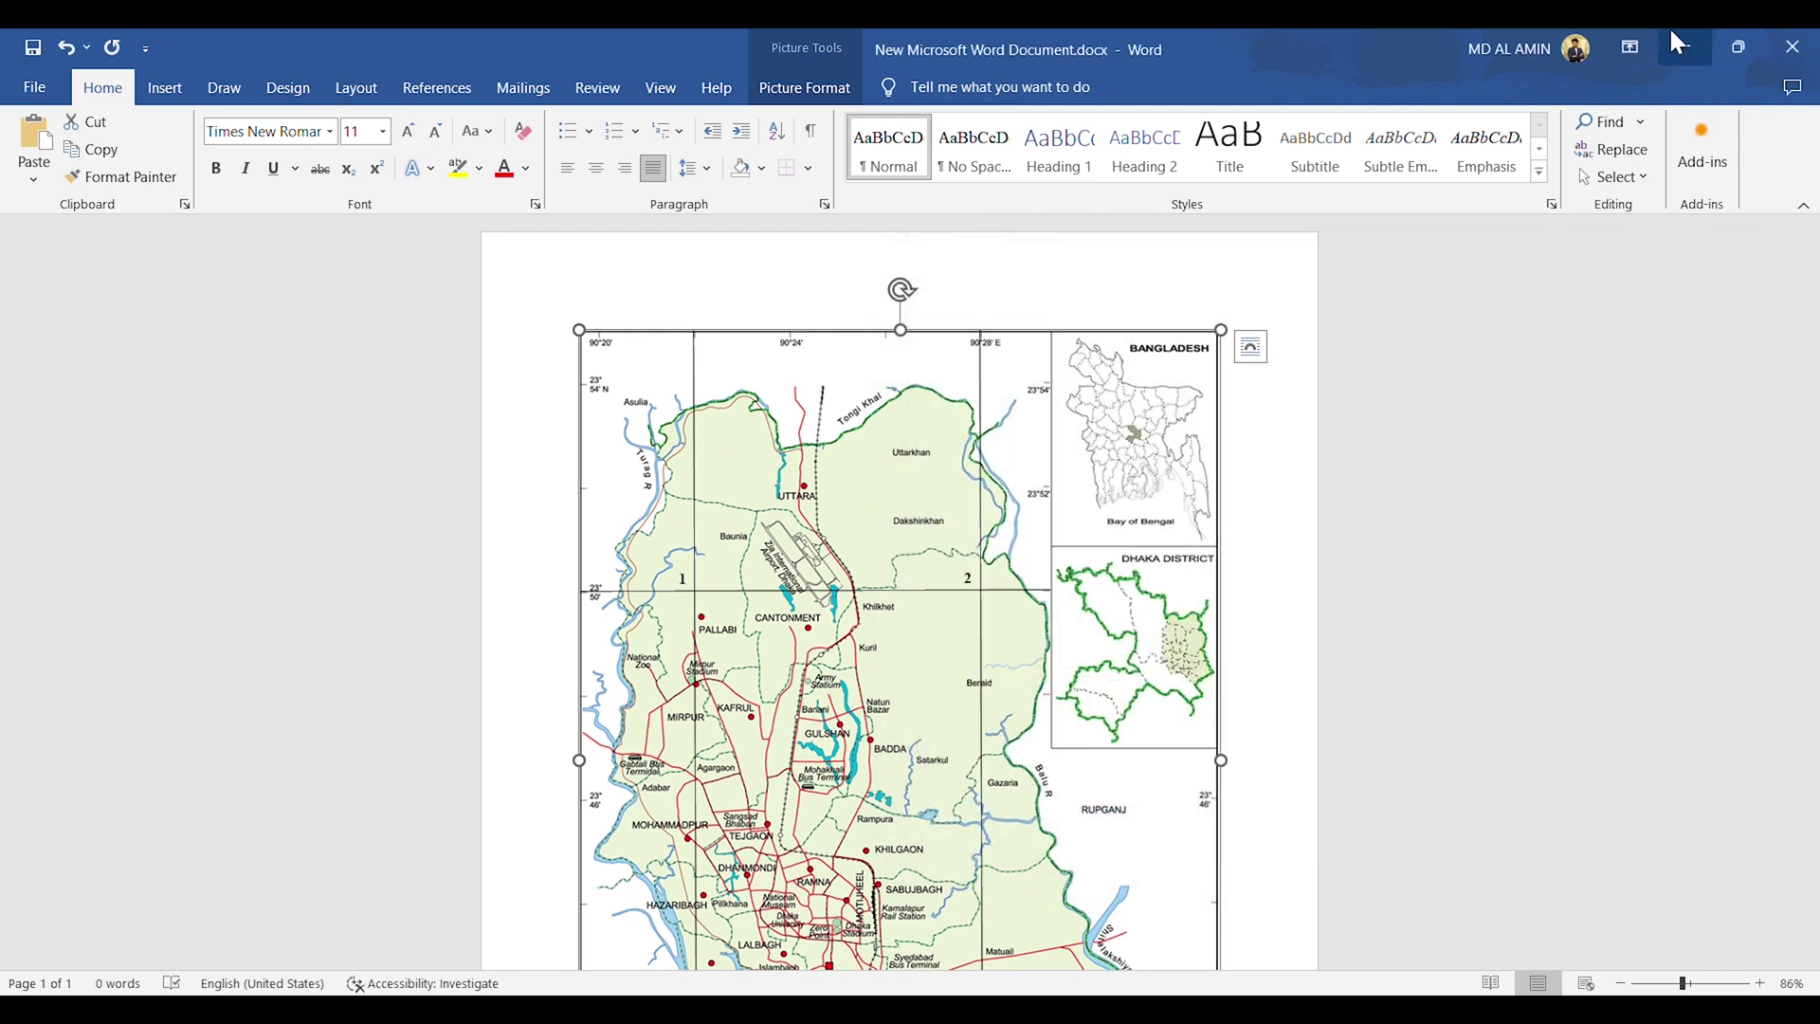
Minimize Word and add a new Microsoft Excel Worksheet named GCP to the folder
left_click(1685, 47)
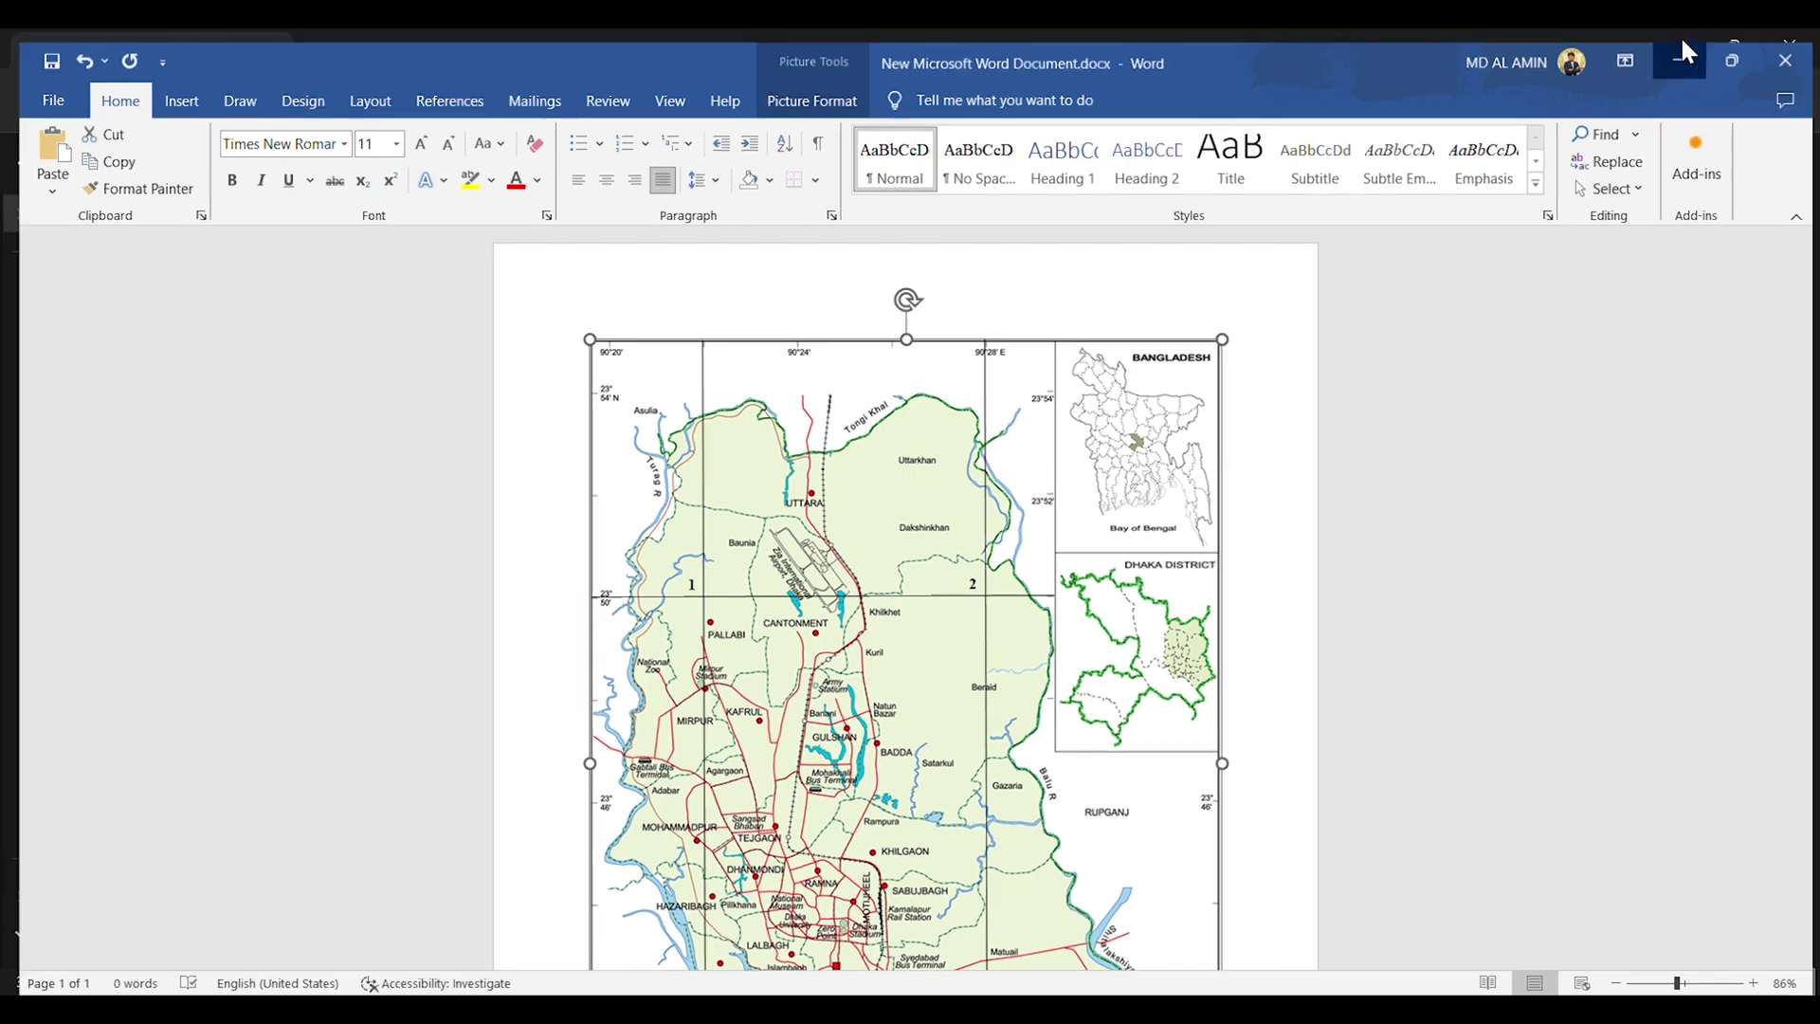
right_click(923, 427)
mouse_move(997, 616)
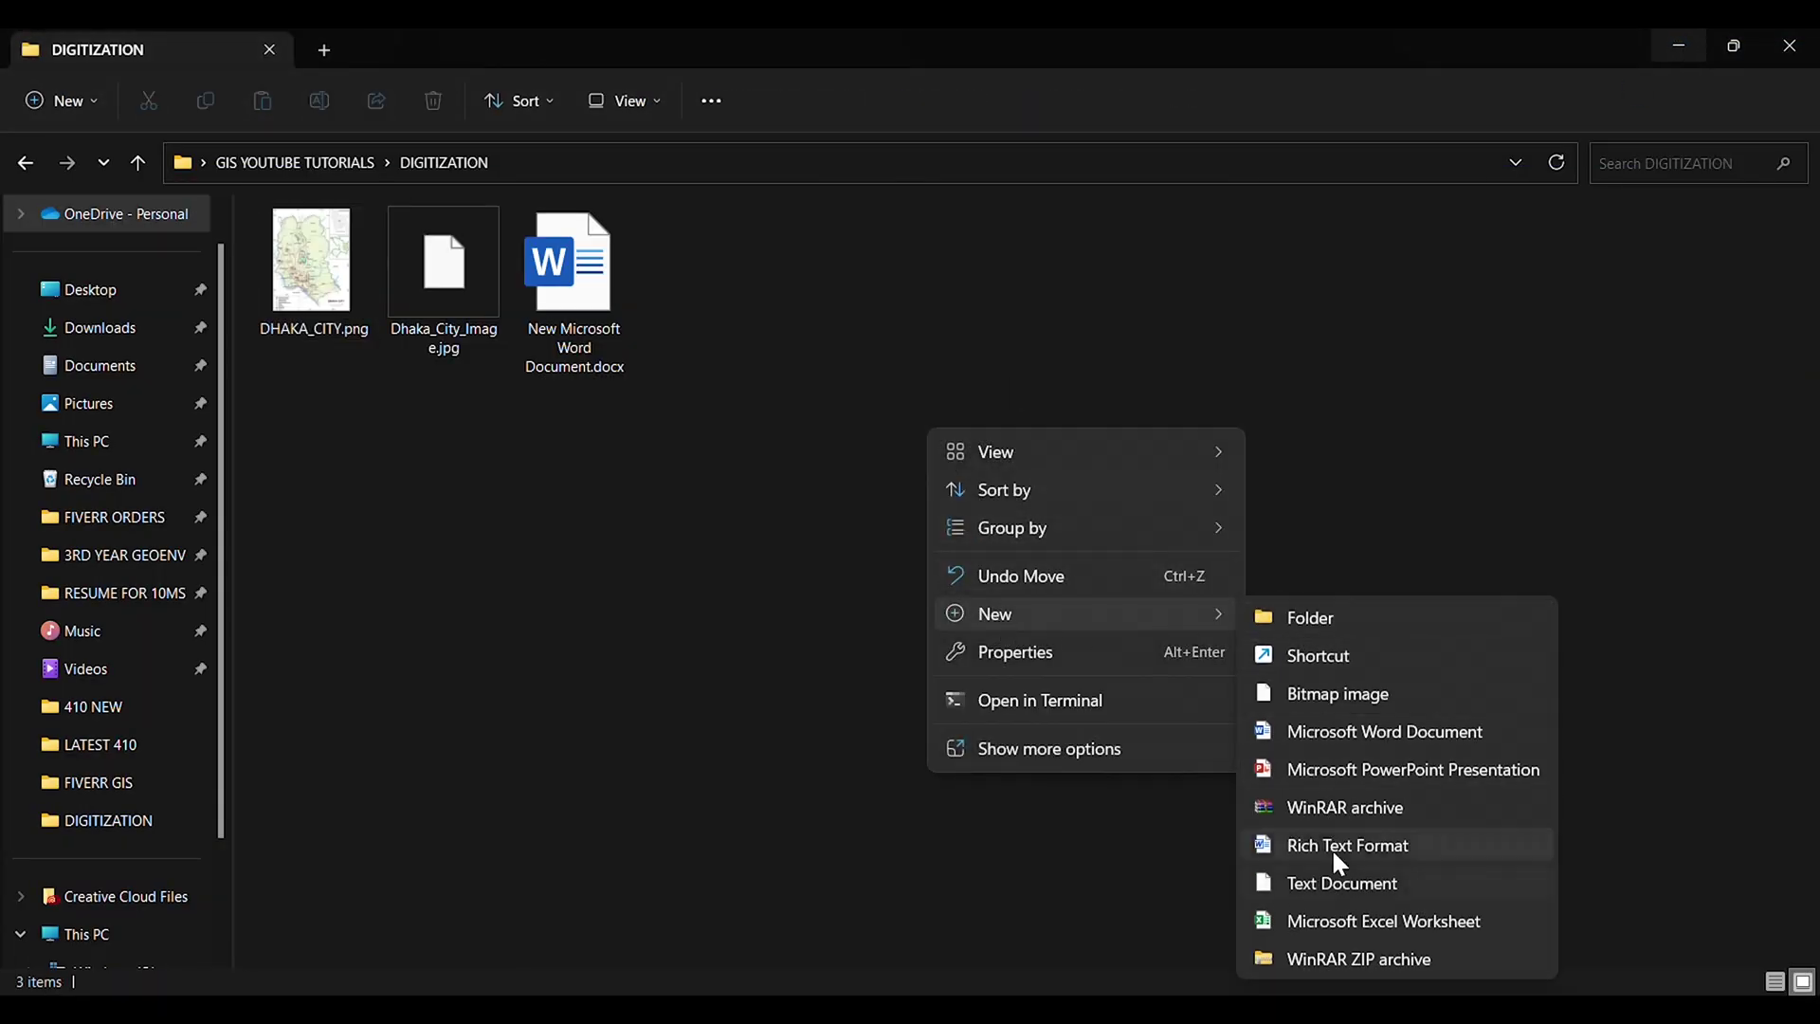
left_click(1142, 821)
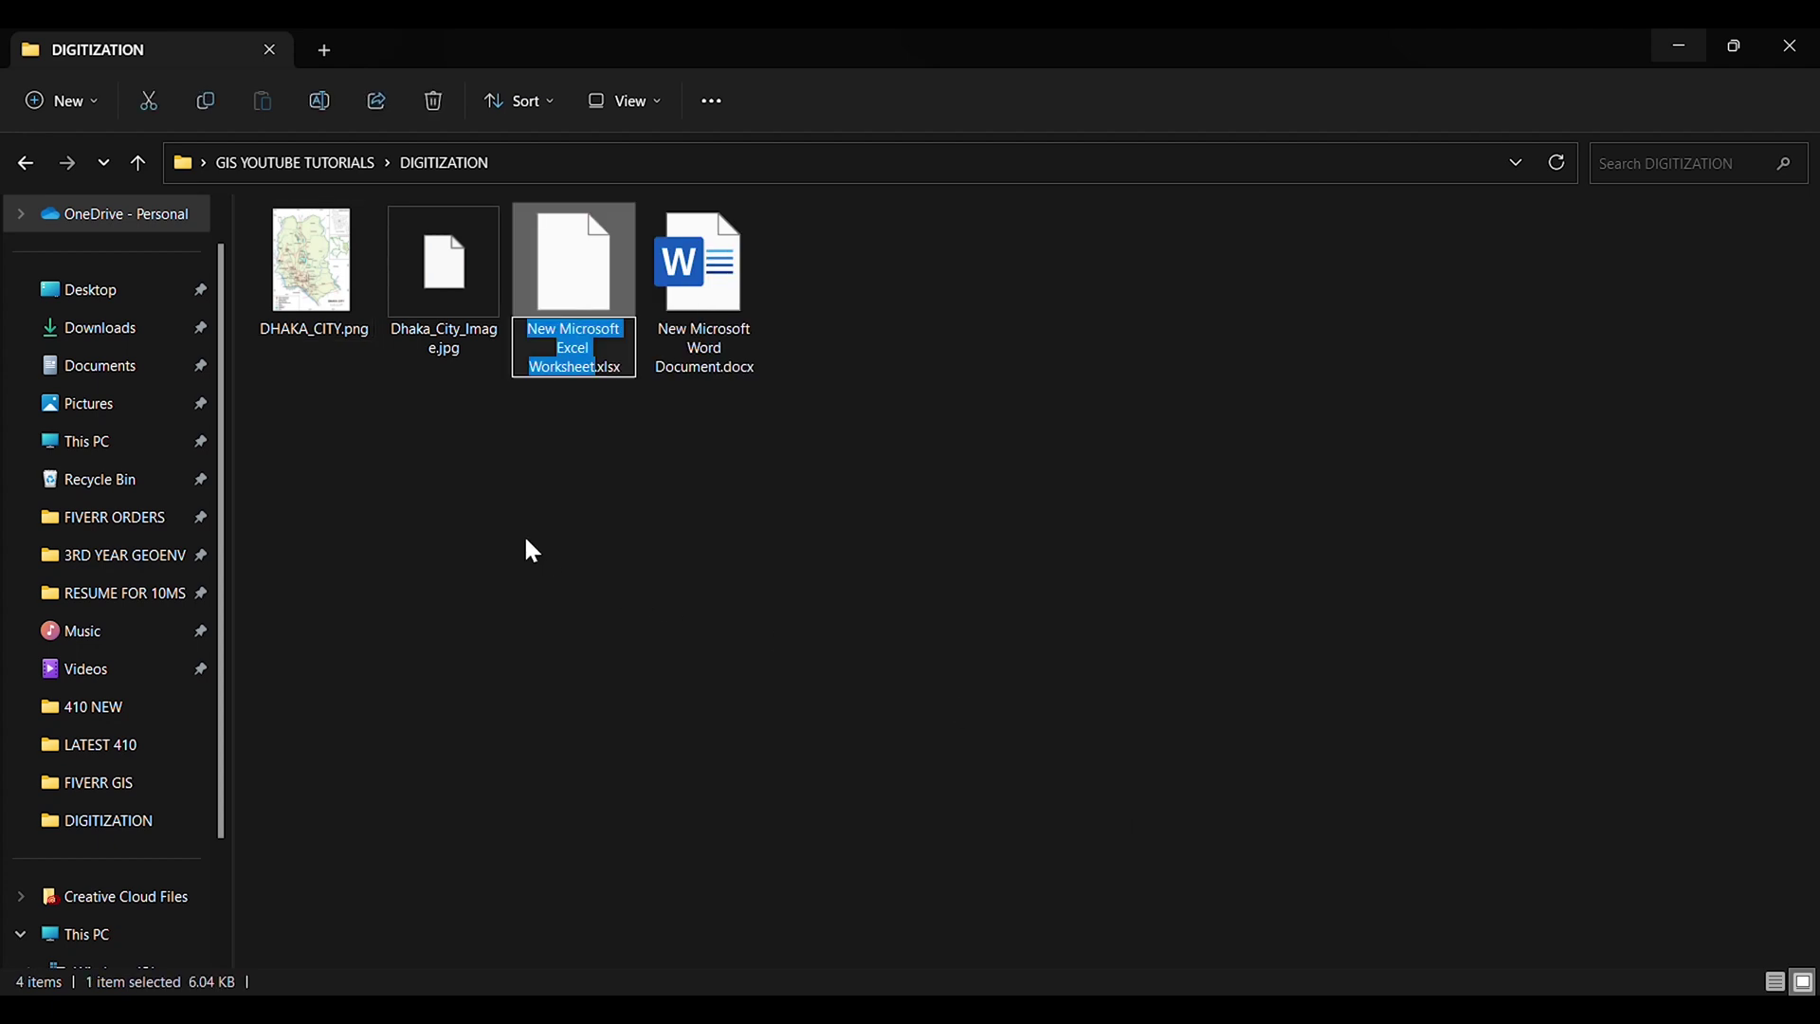
type("GCP")
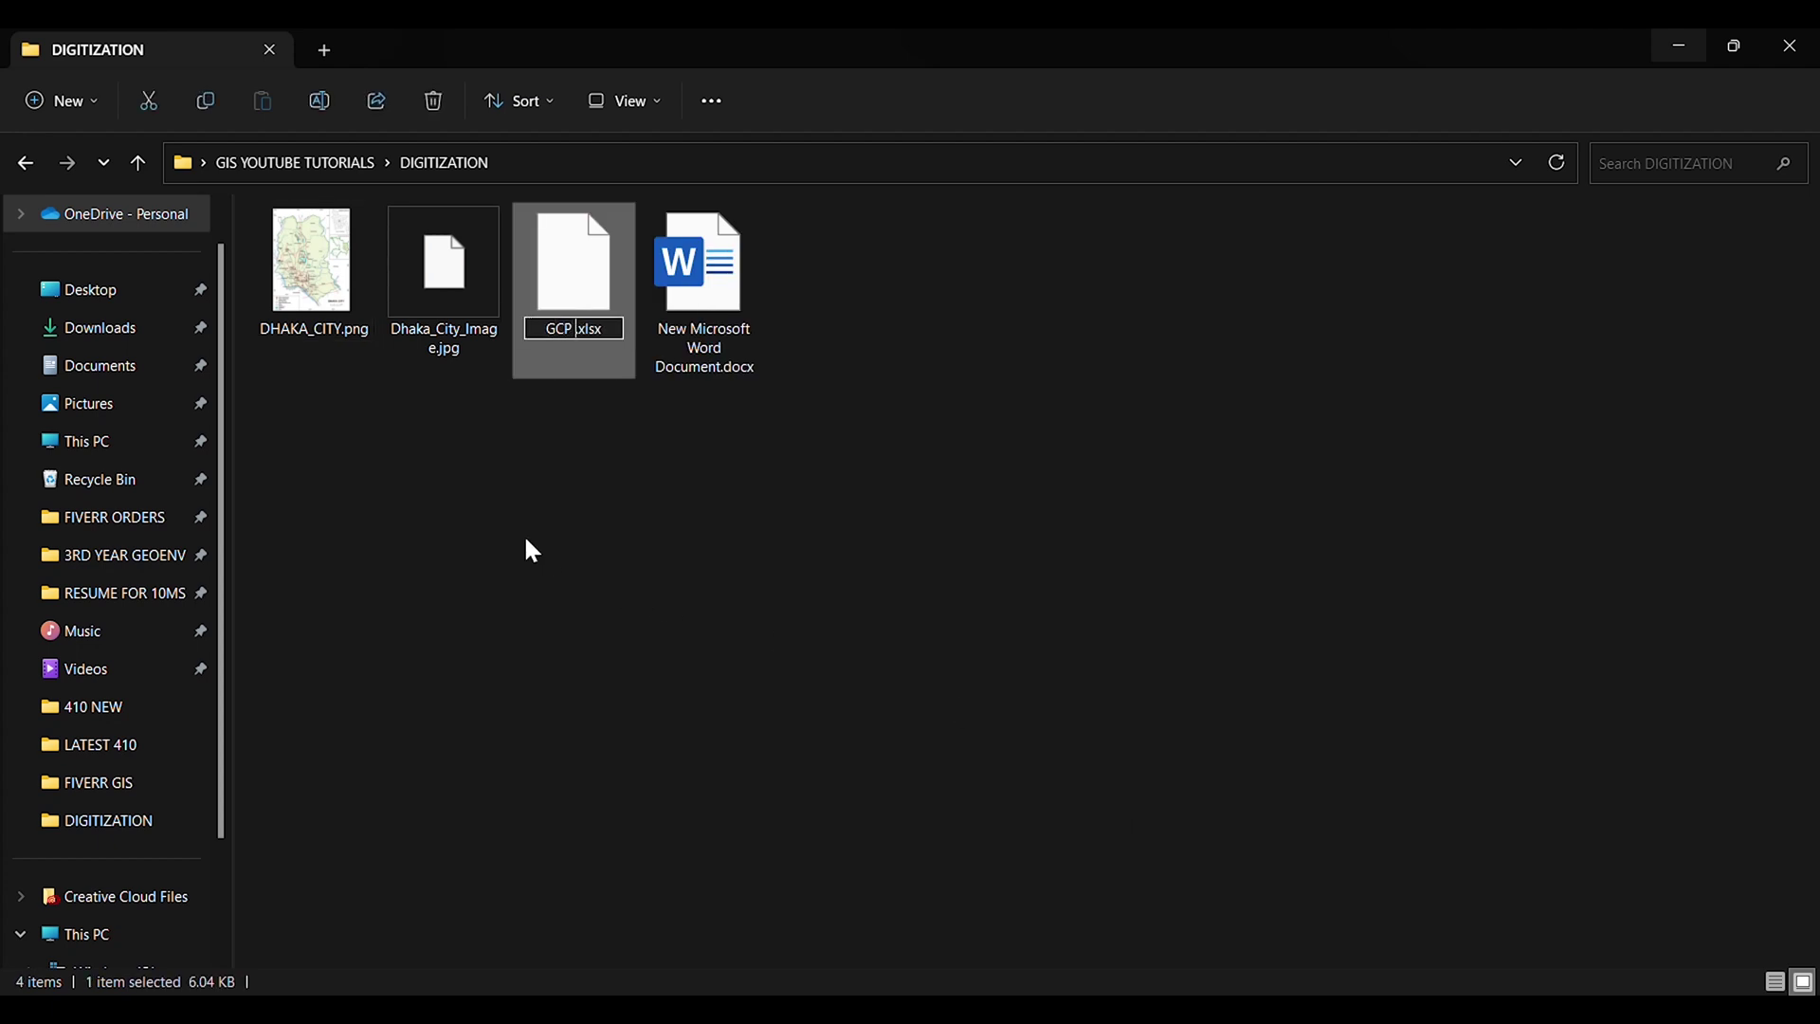
key("Return")
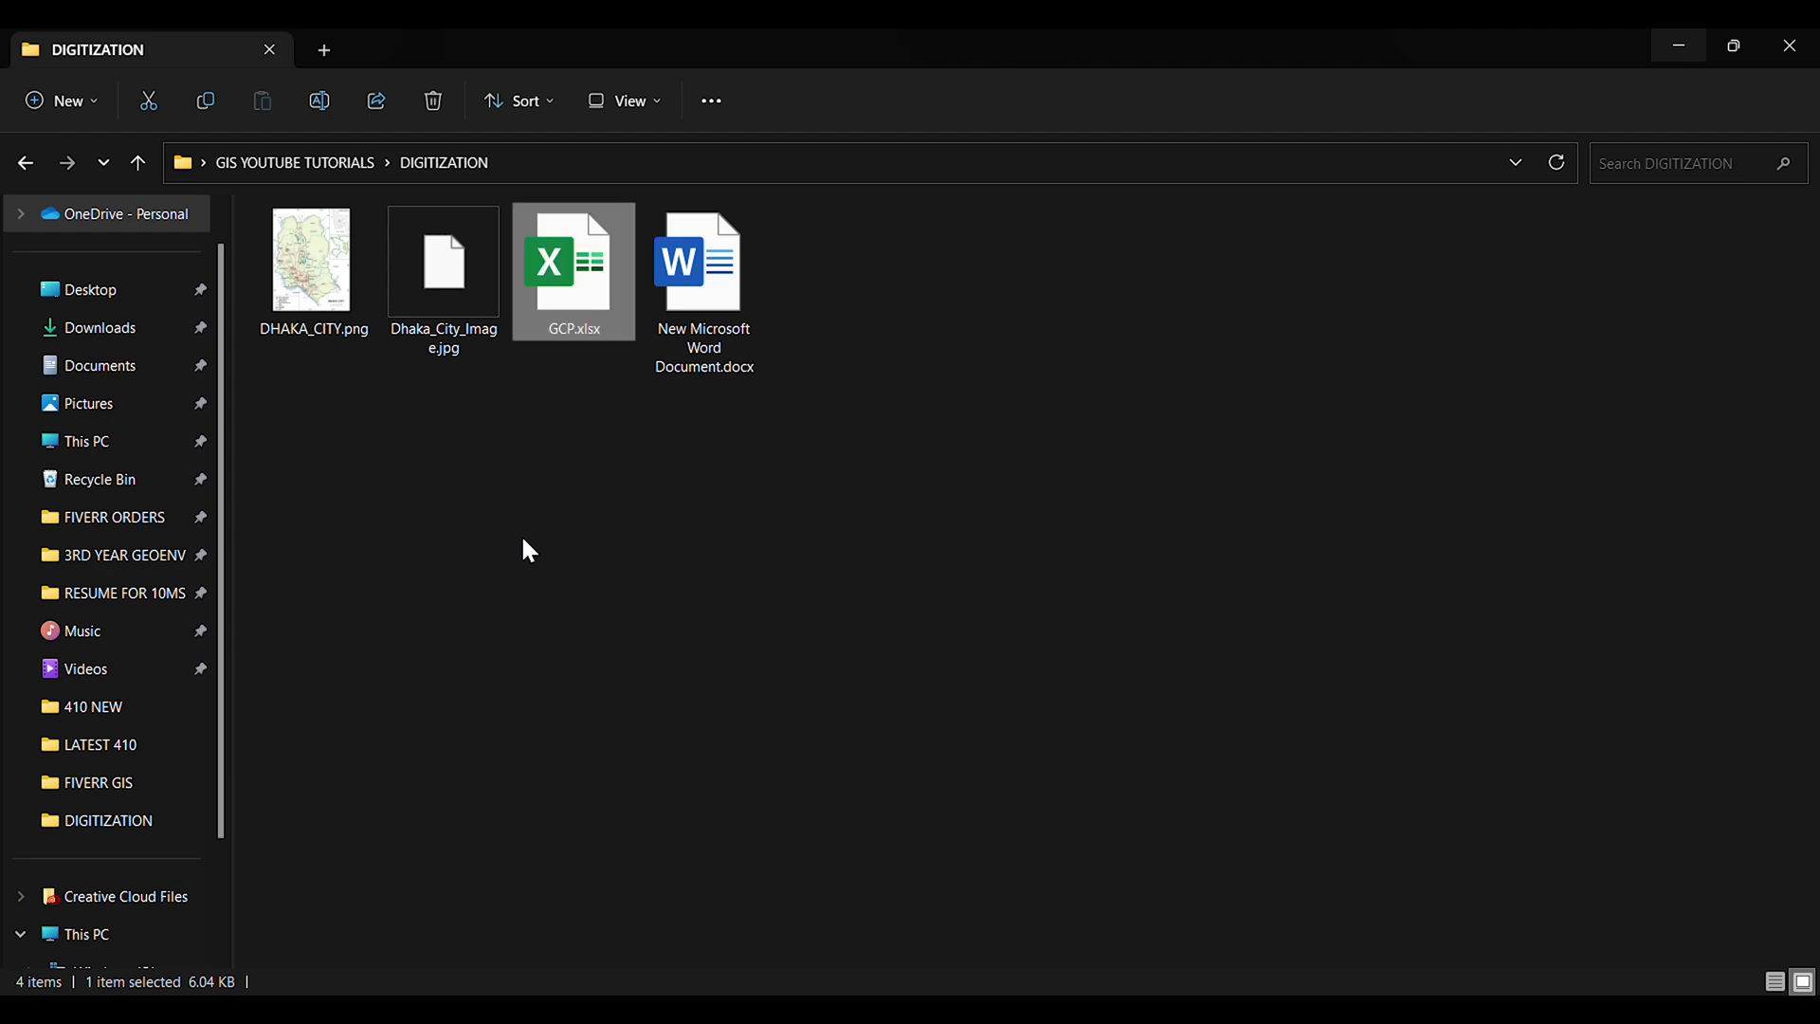
left_click(608, 254)
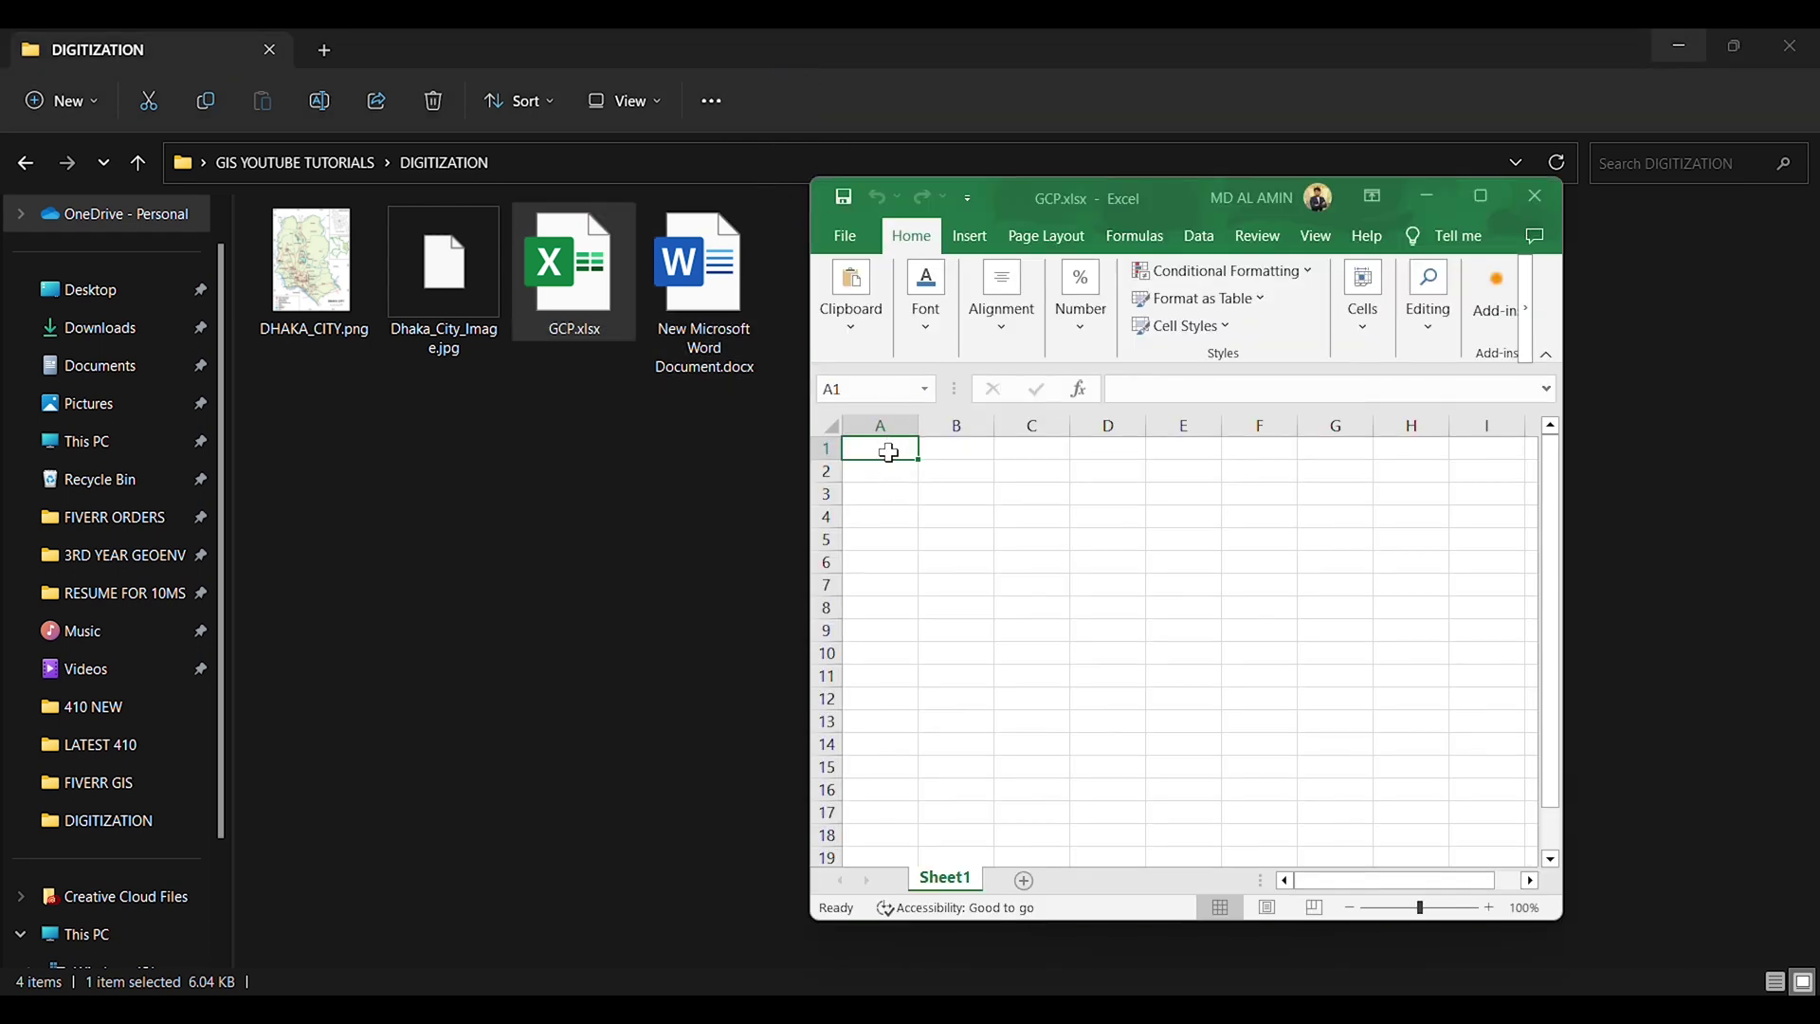
Type Points in A1 and the point numbers 1, 2, 3, 4 in A2:A5
double_click(915, 455)
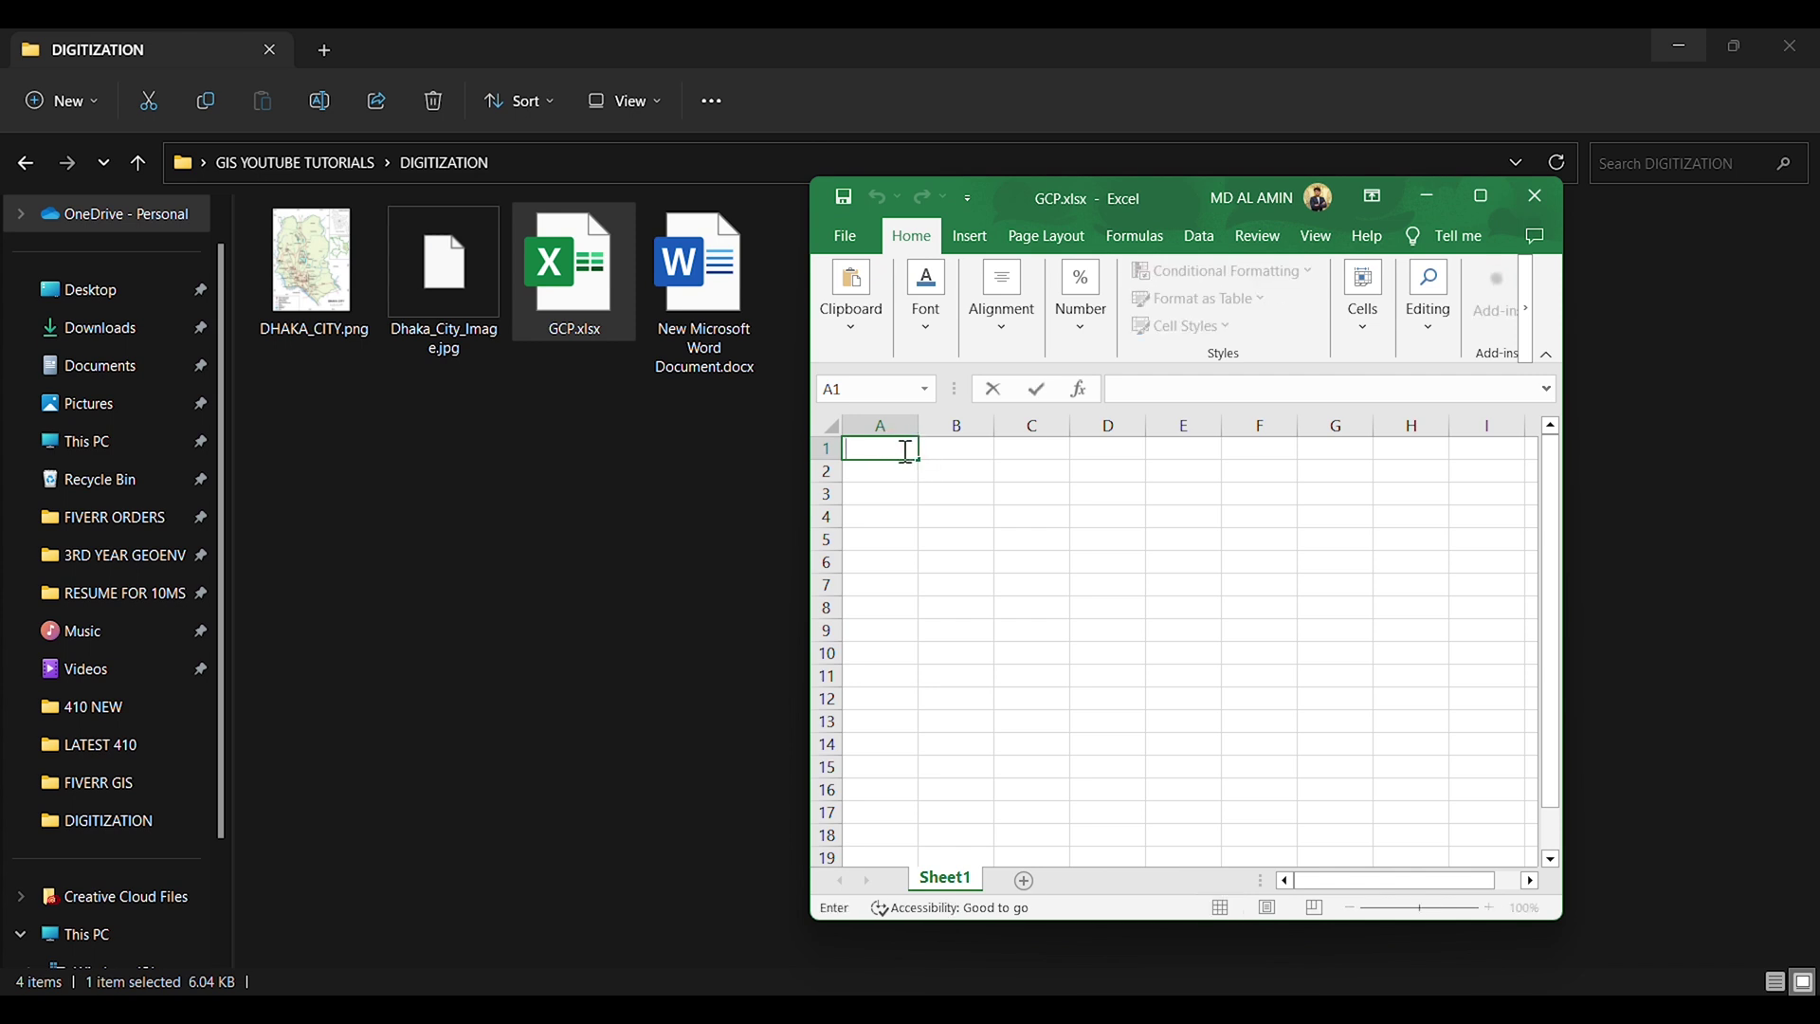
left_click(796, 246)
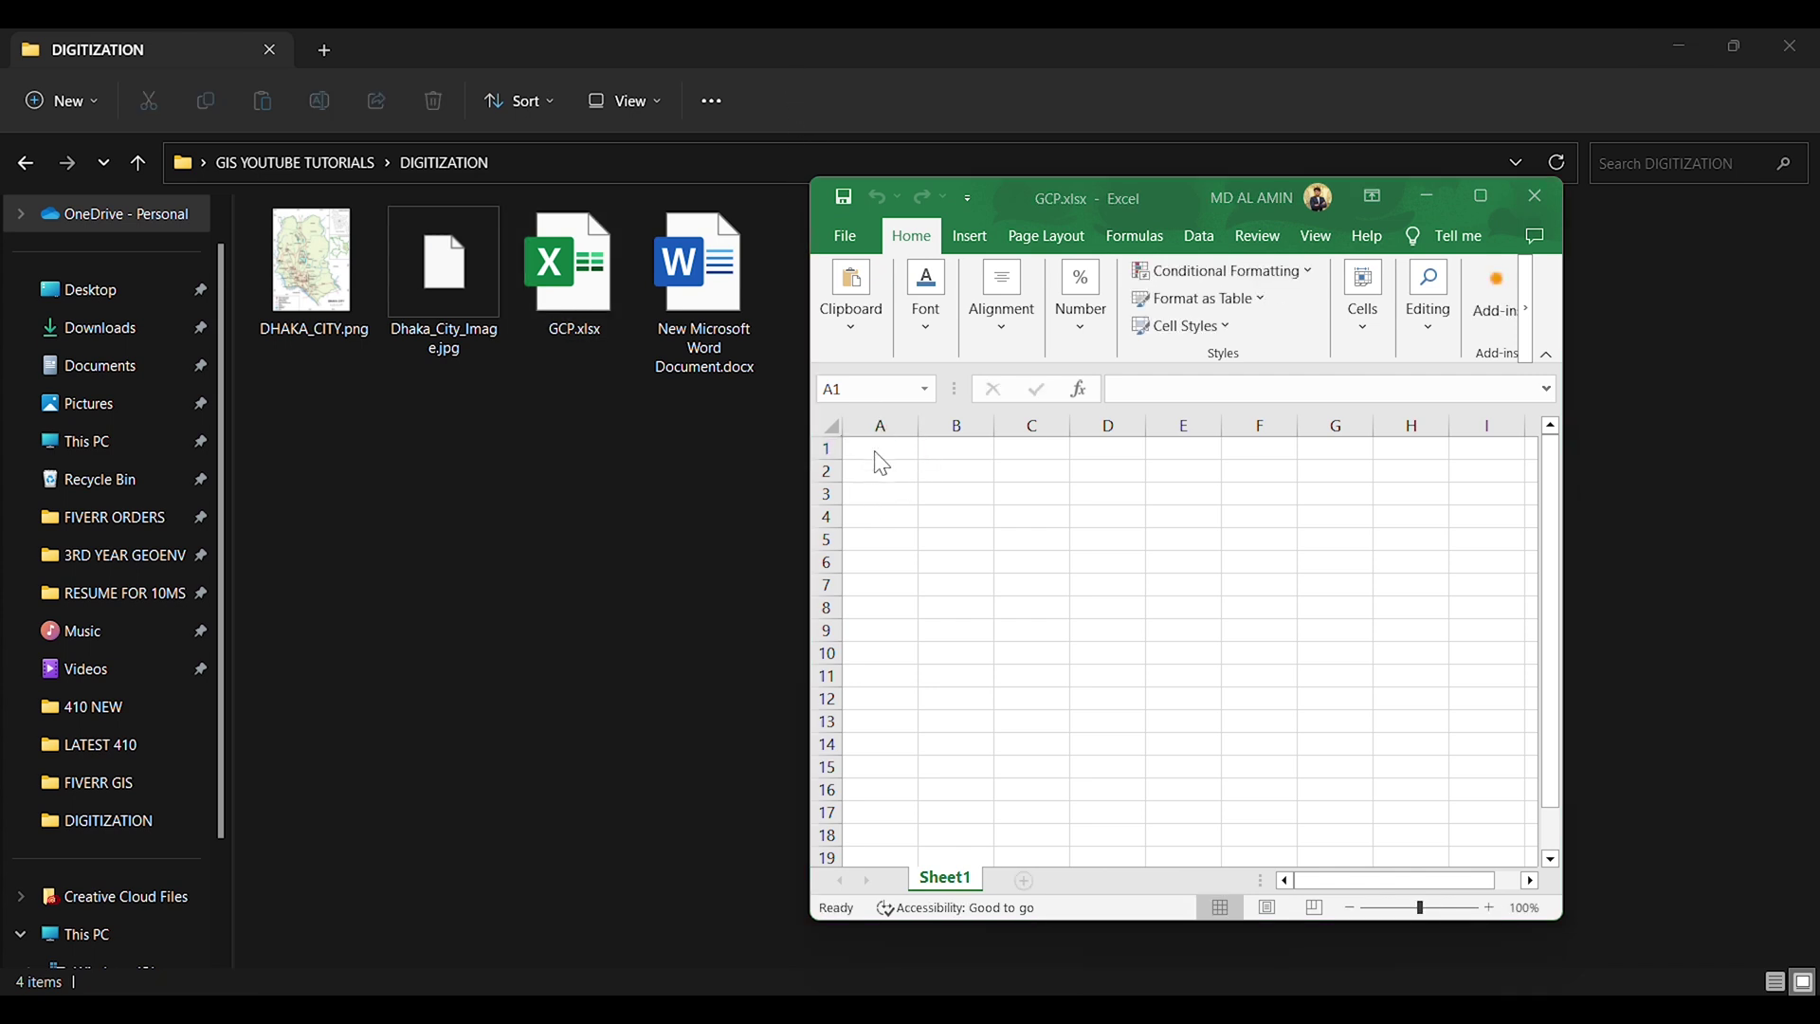
double_click(877, 448)
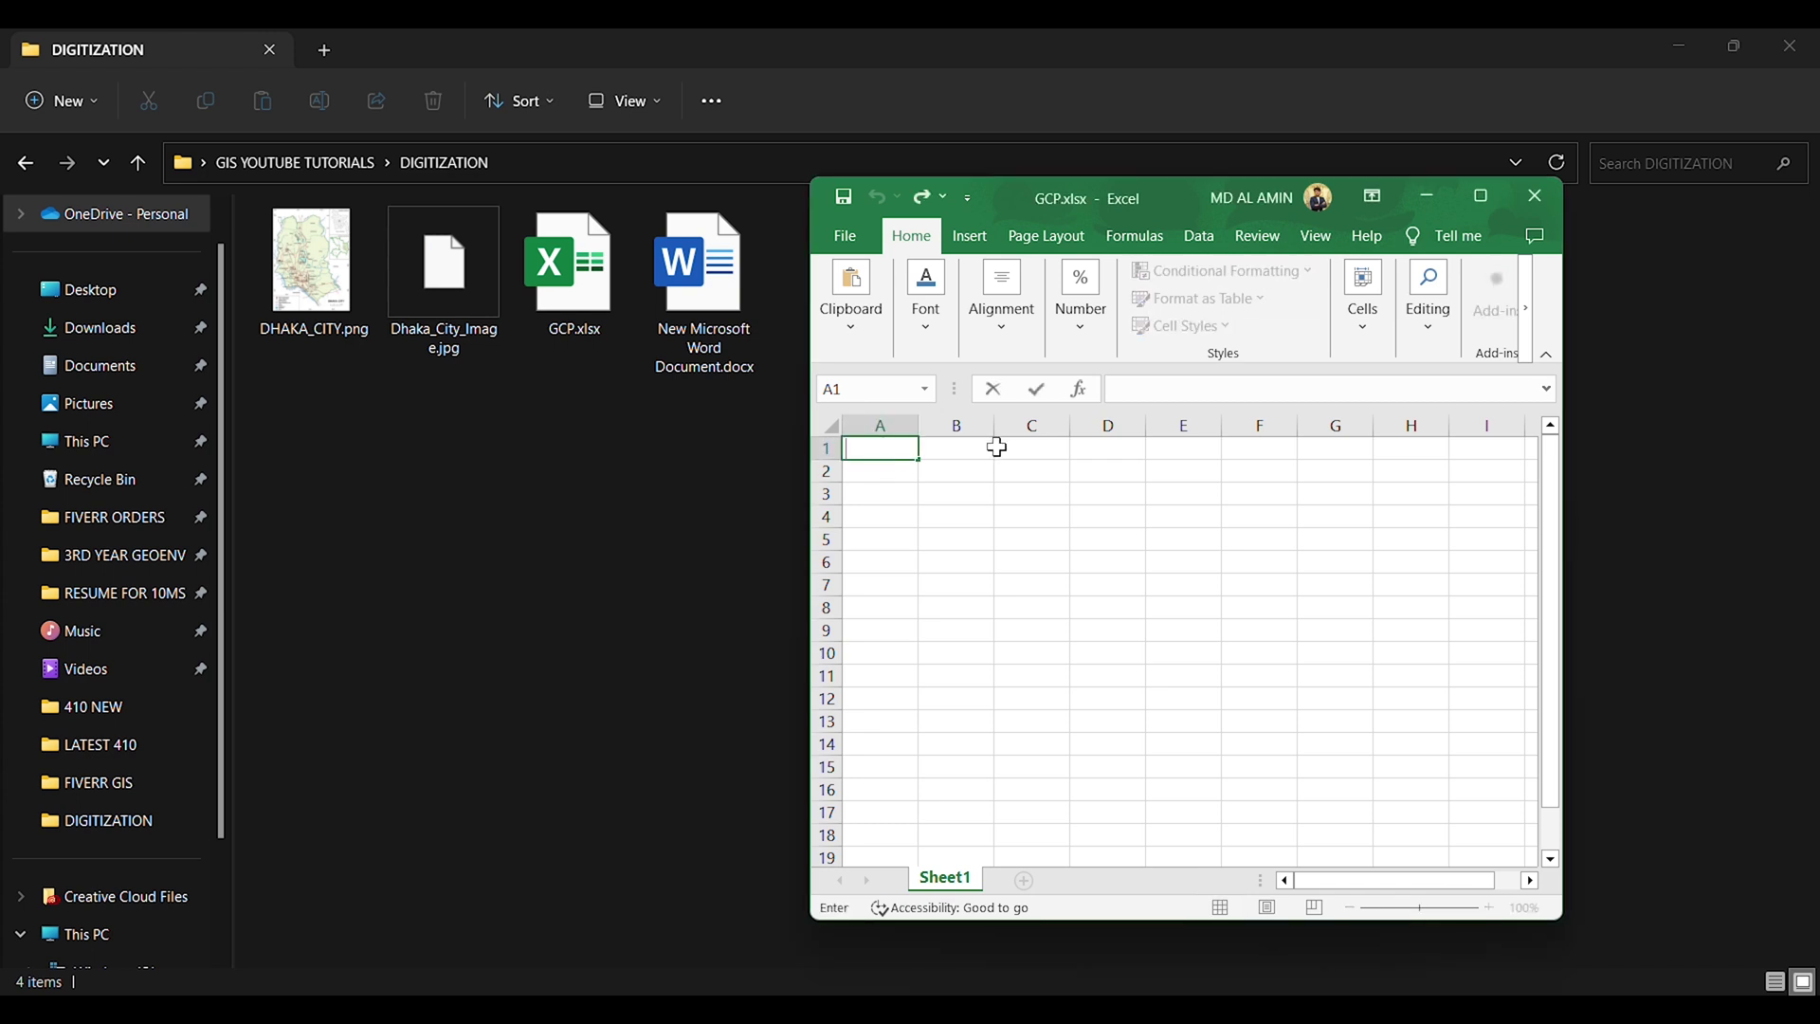
type("p")
left_click(867, 474)
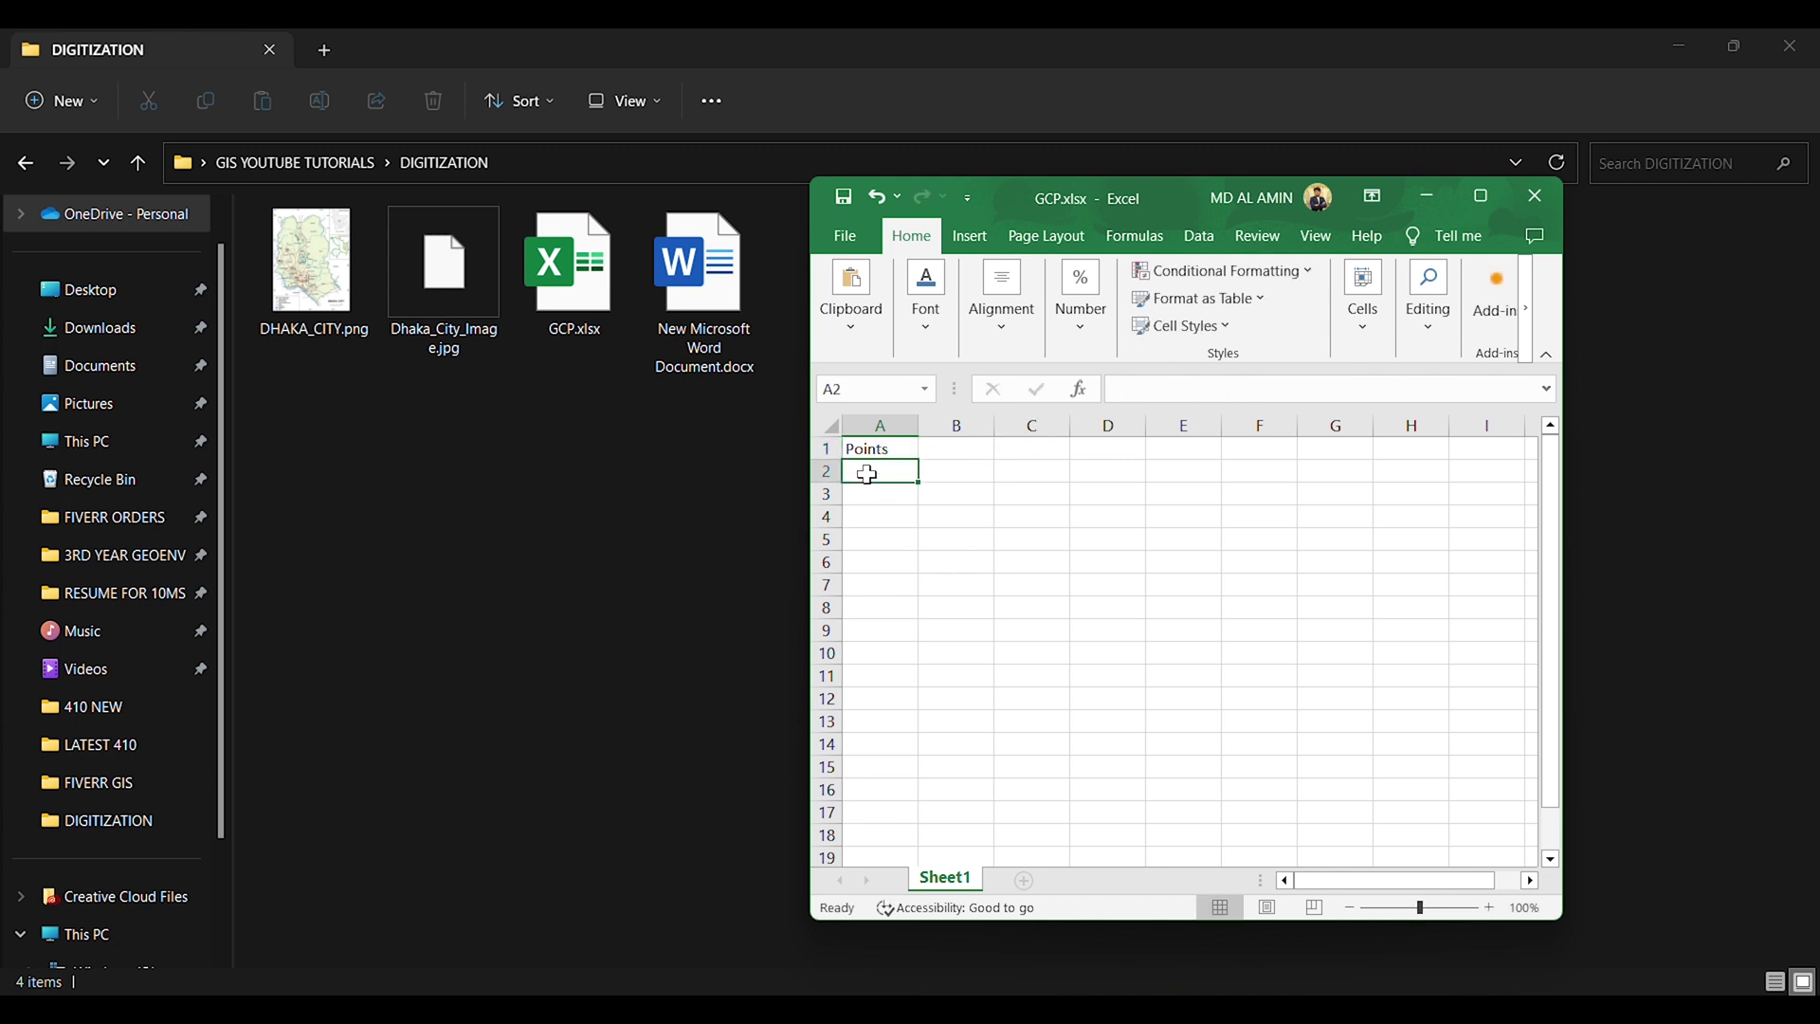
type("1")
left_click(876, 494)
type("2")
left_click(881, 514)
type("3")
left_click(882, 538)
type("4")
Enter headers X_Degree in B1 and X_Minute in C1, then begin the D1 header
left_click(957, 447)
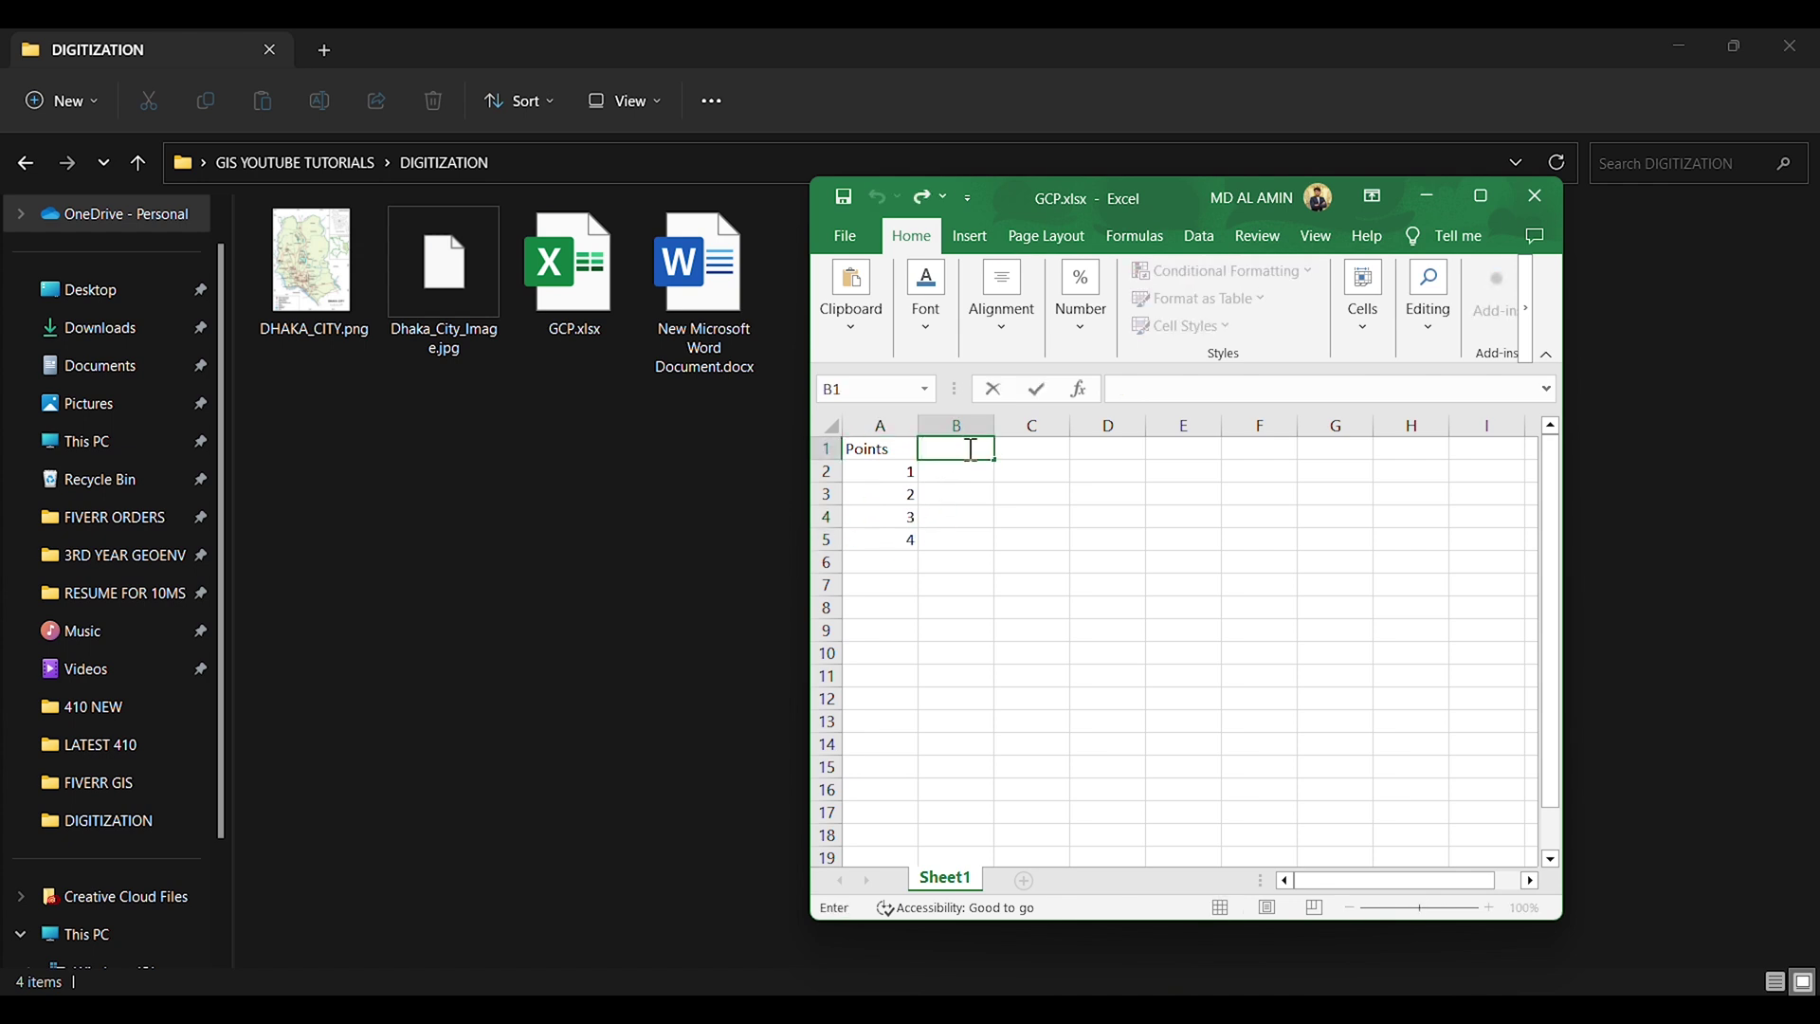
type("x_Degree")
left_click(1035, 452)
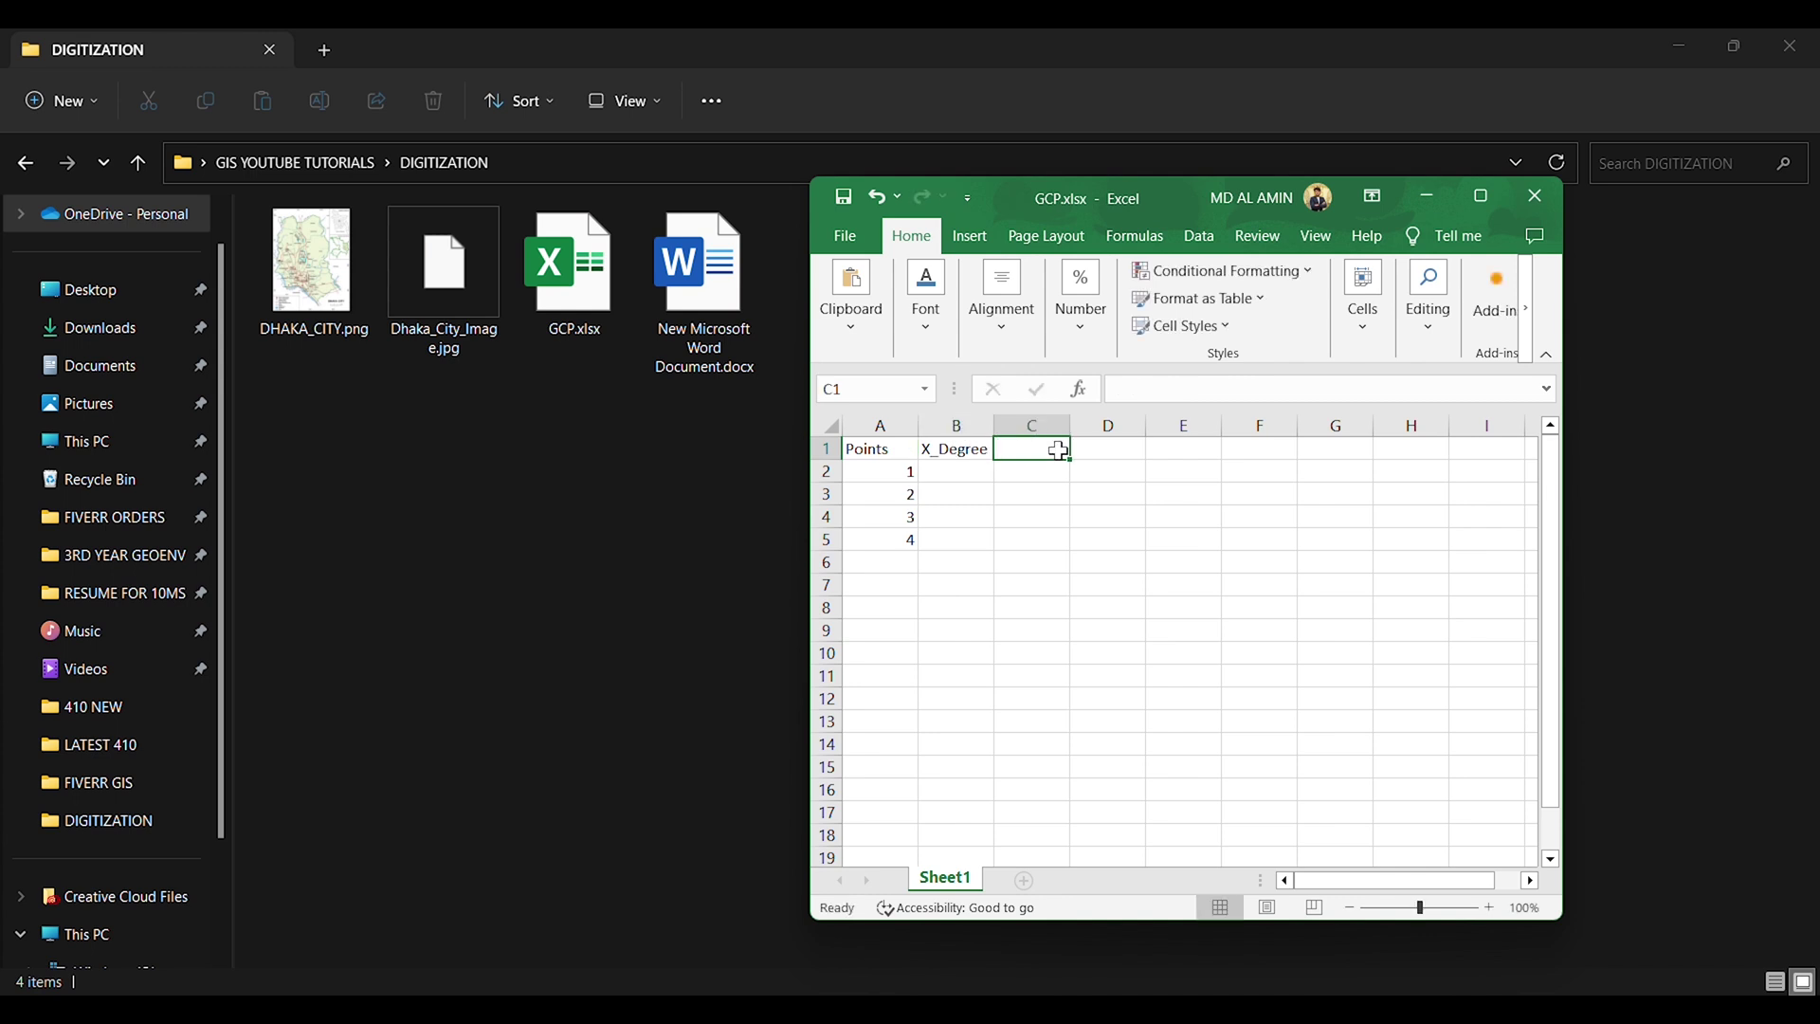
type("X_Min")
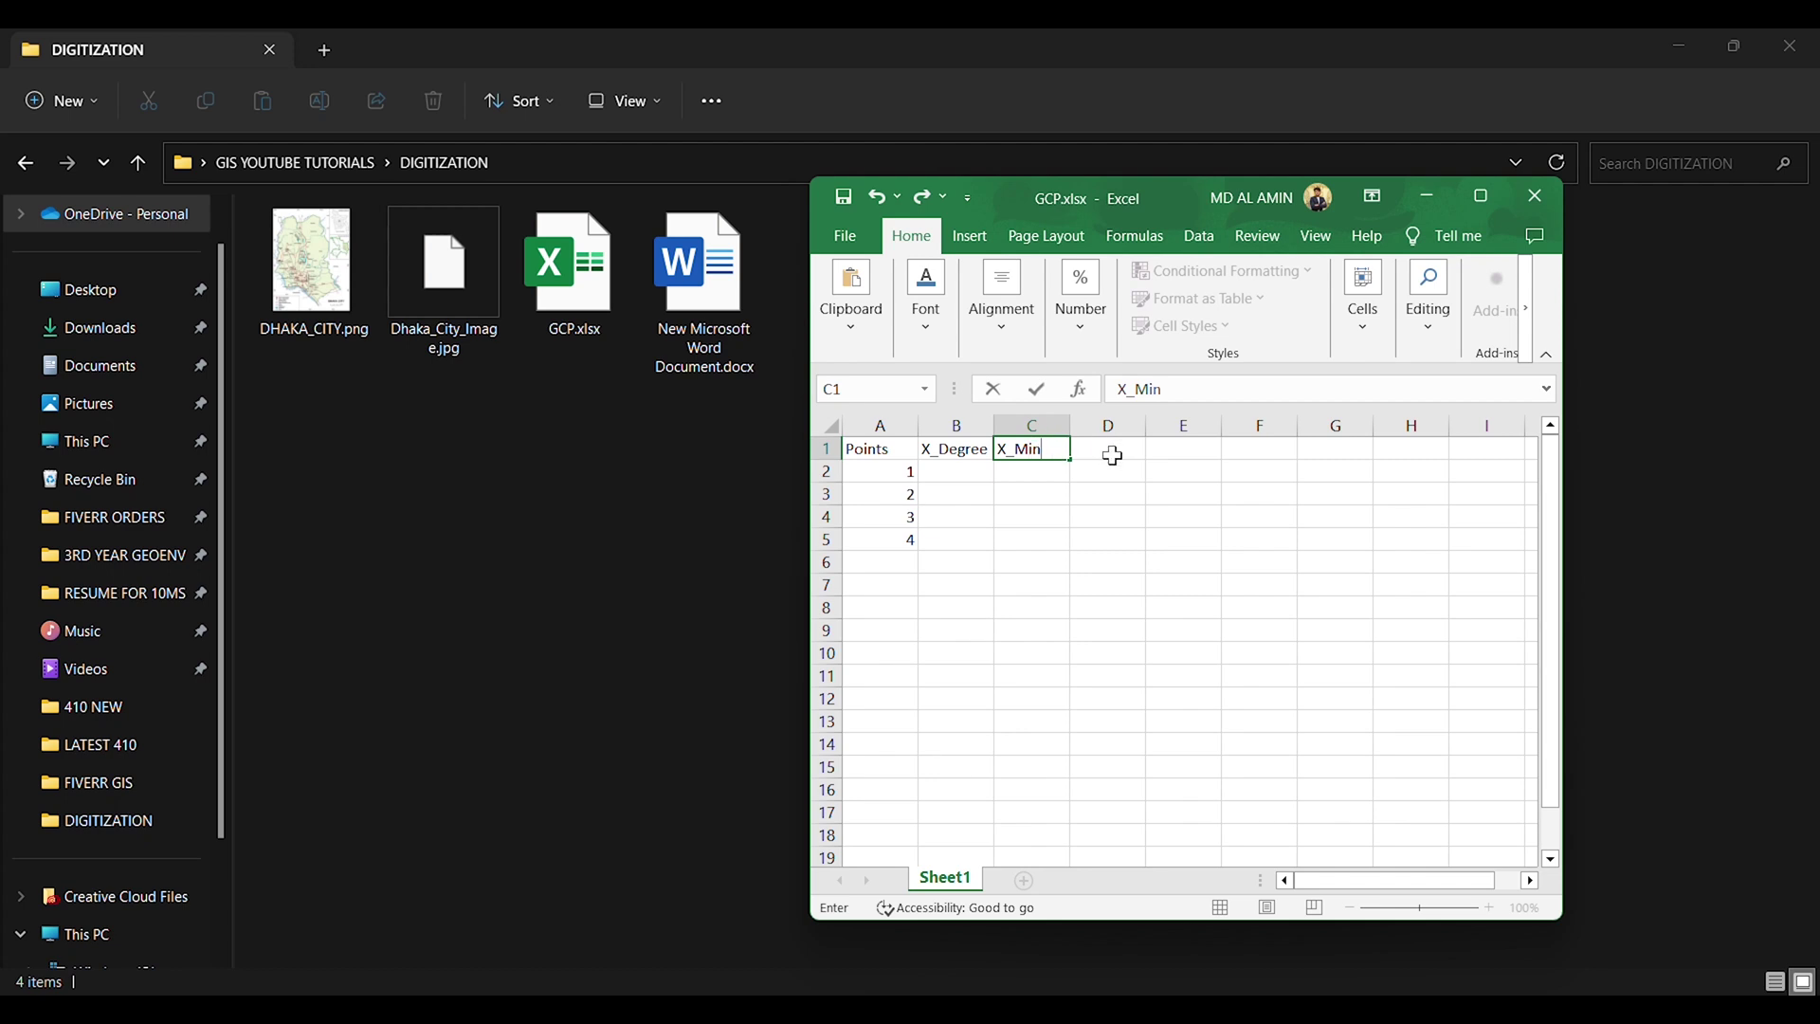
left_click(1109, 451)
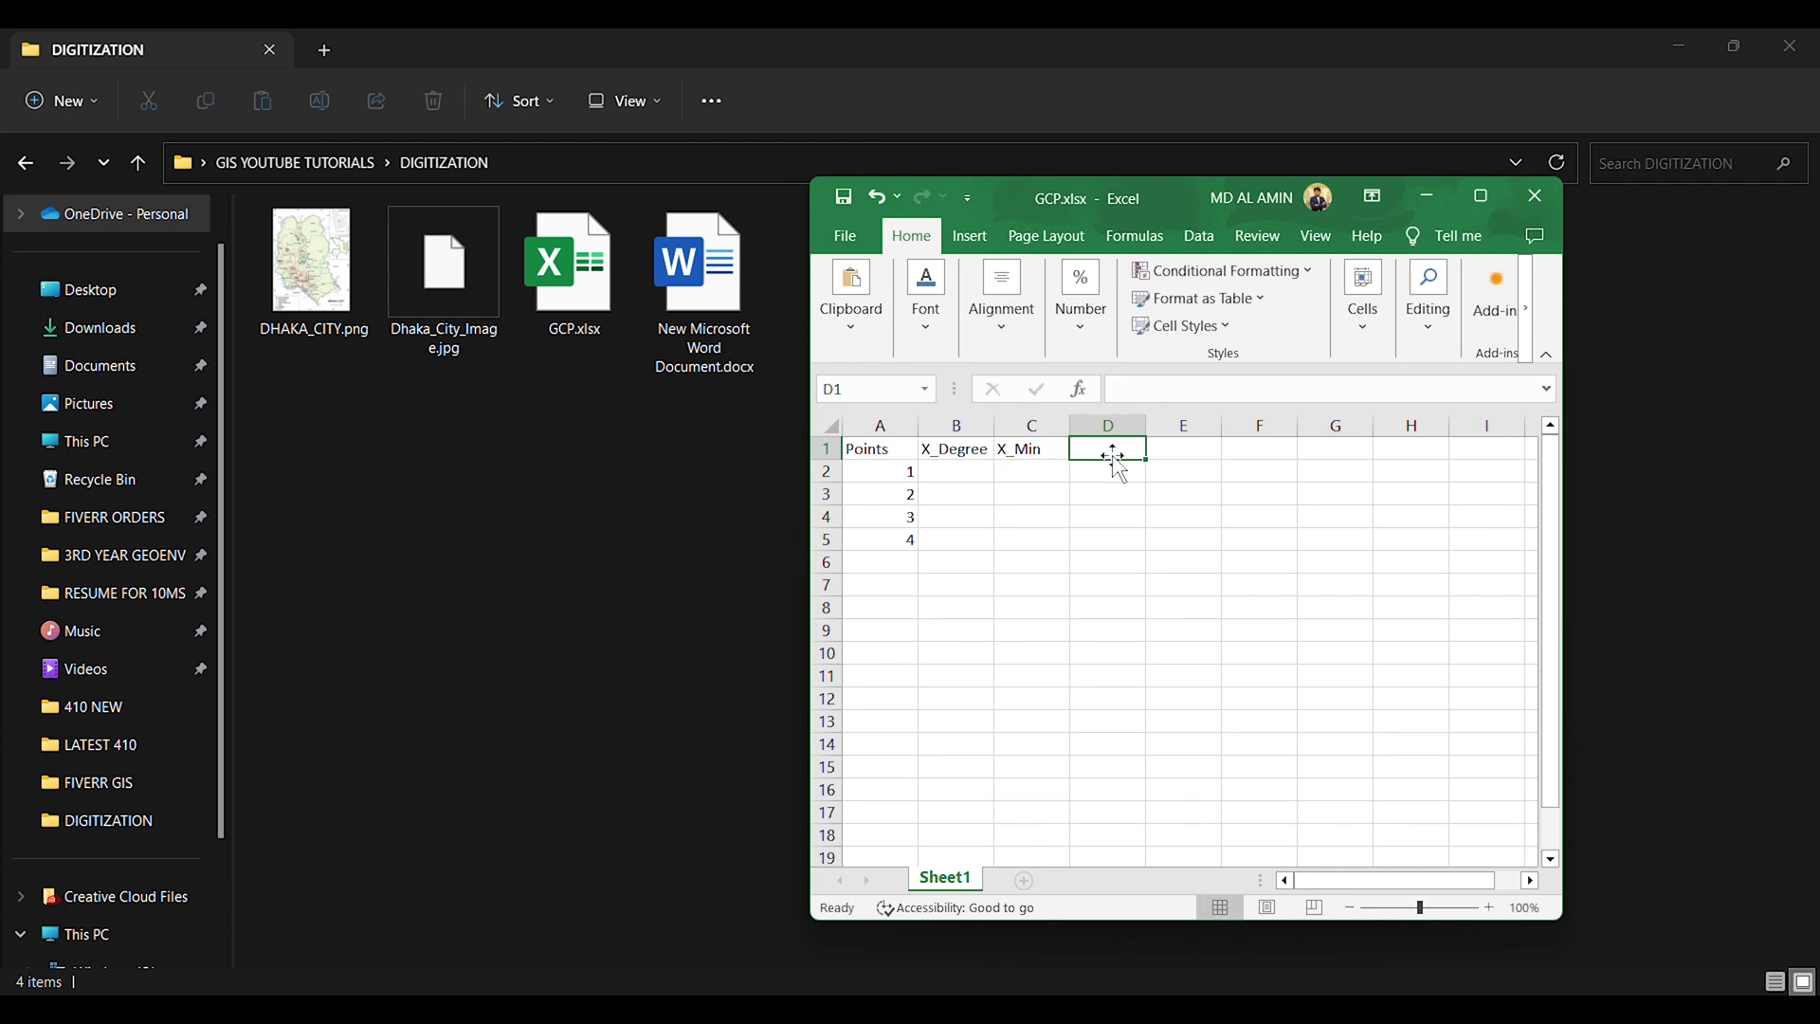
left_click(1052, 455)
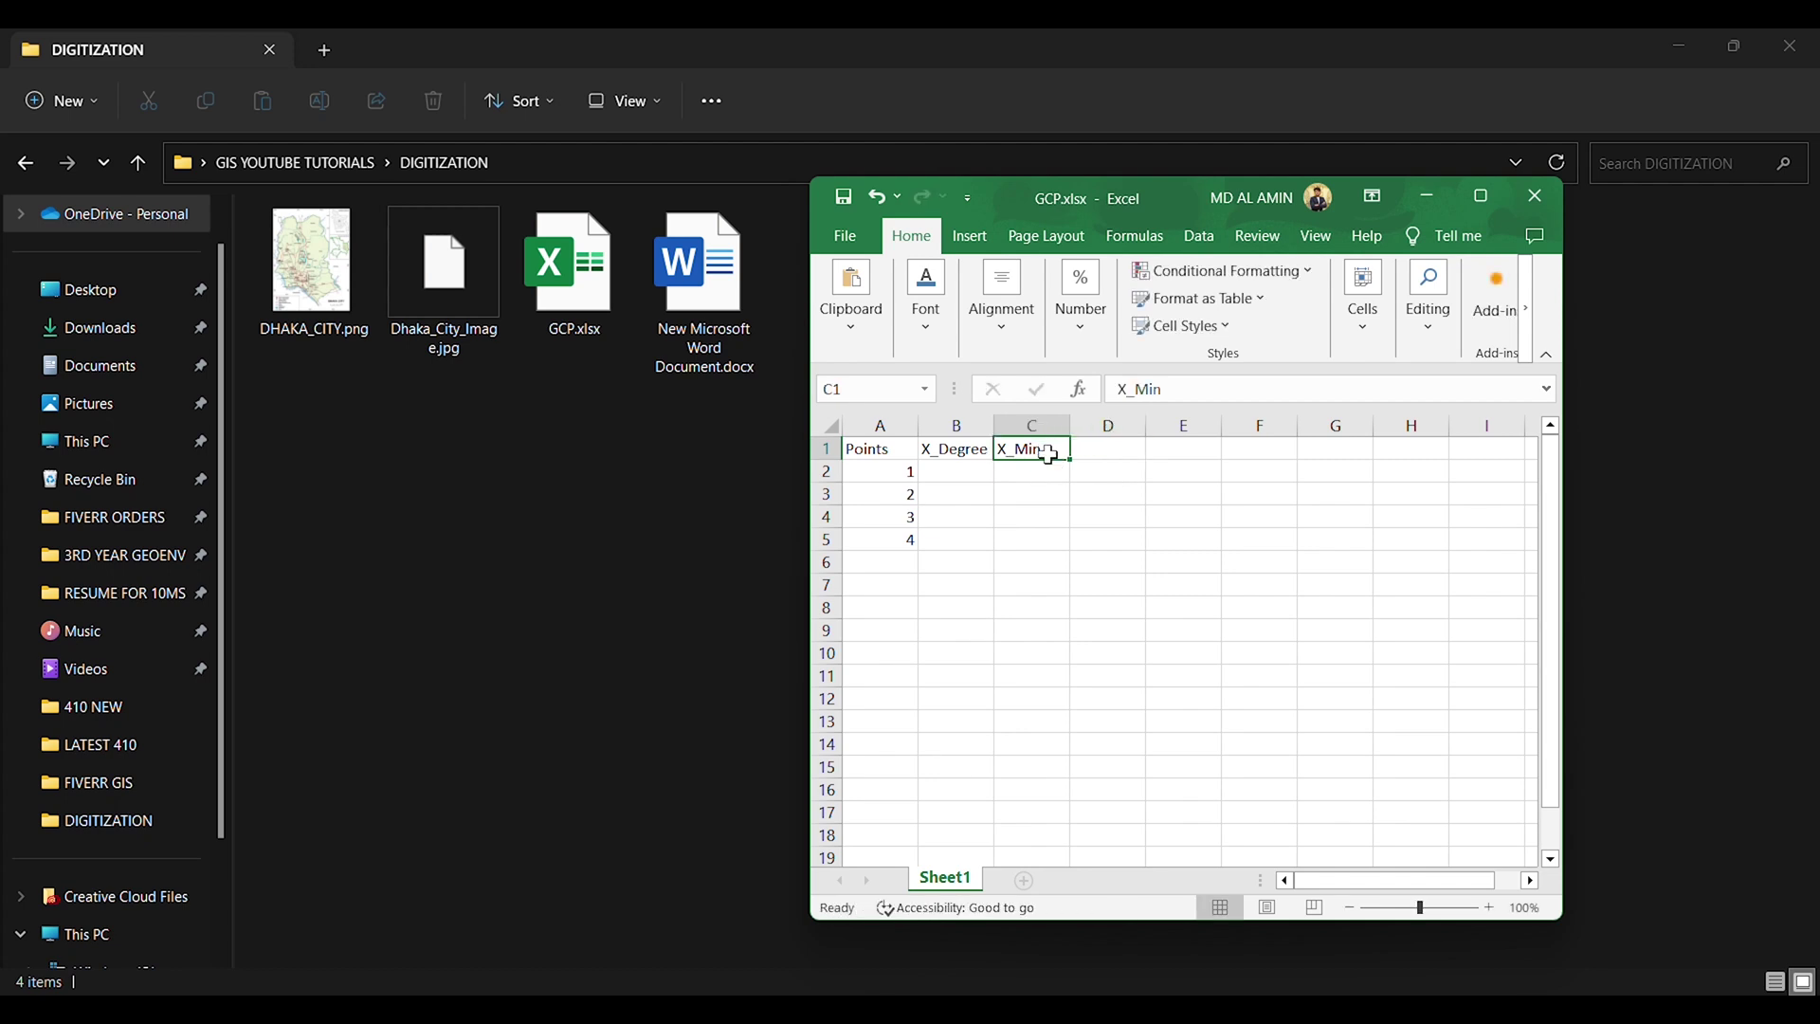
double_click(1050, 451)
type("ute")
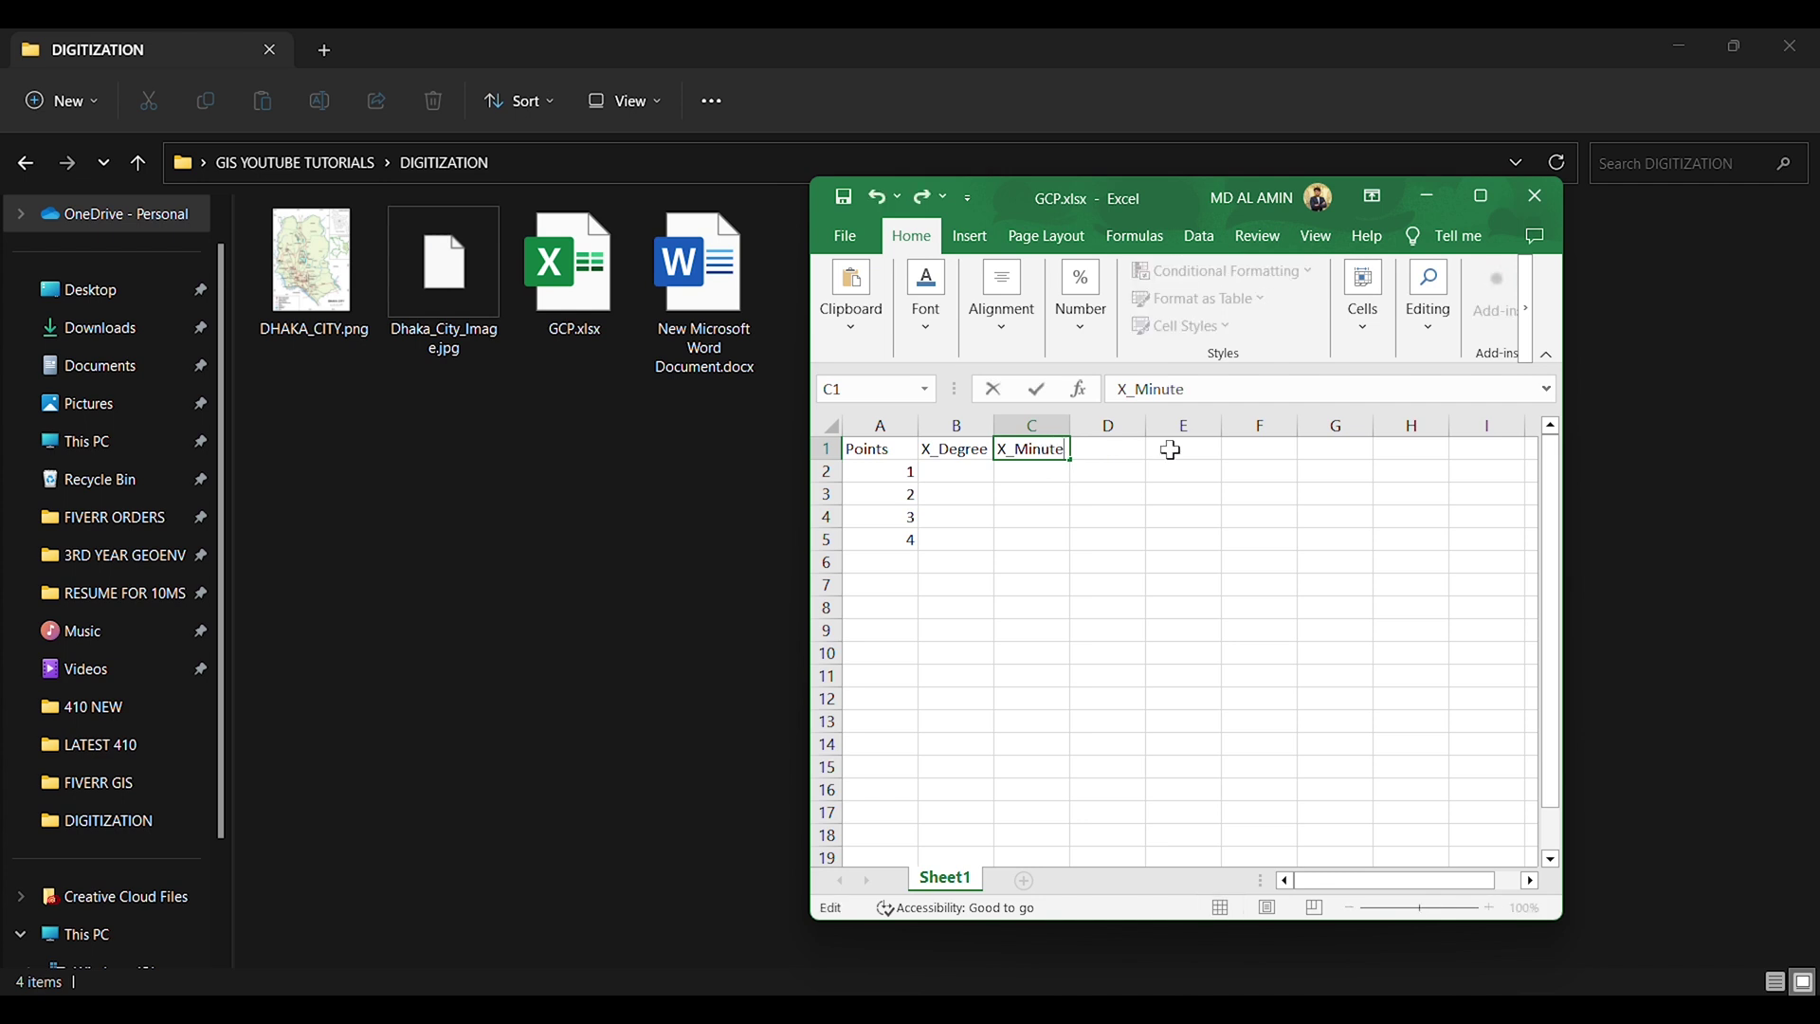
left_click(1109, 446)
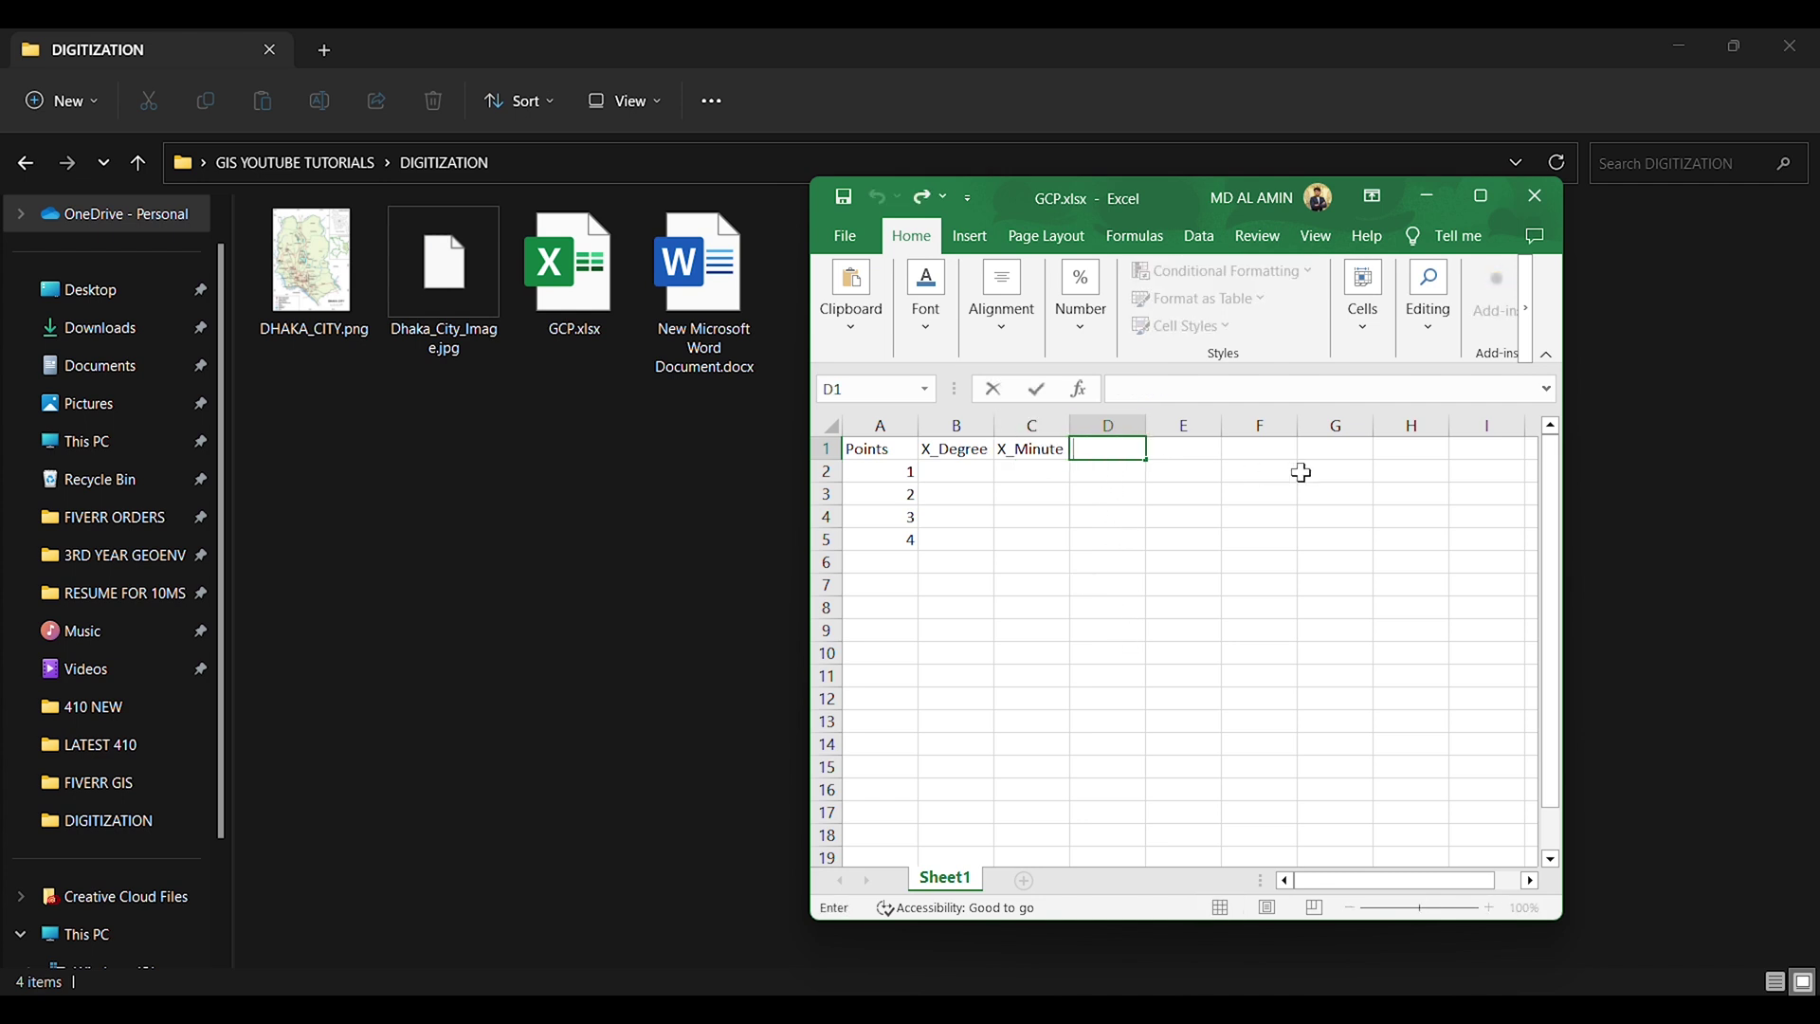
type("y")
Widen column D and enter the header X_Decimal_Degree in D1
type("X")
left_click(1152, 426)
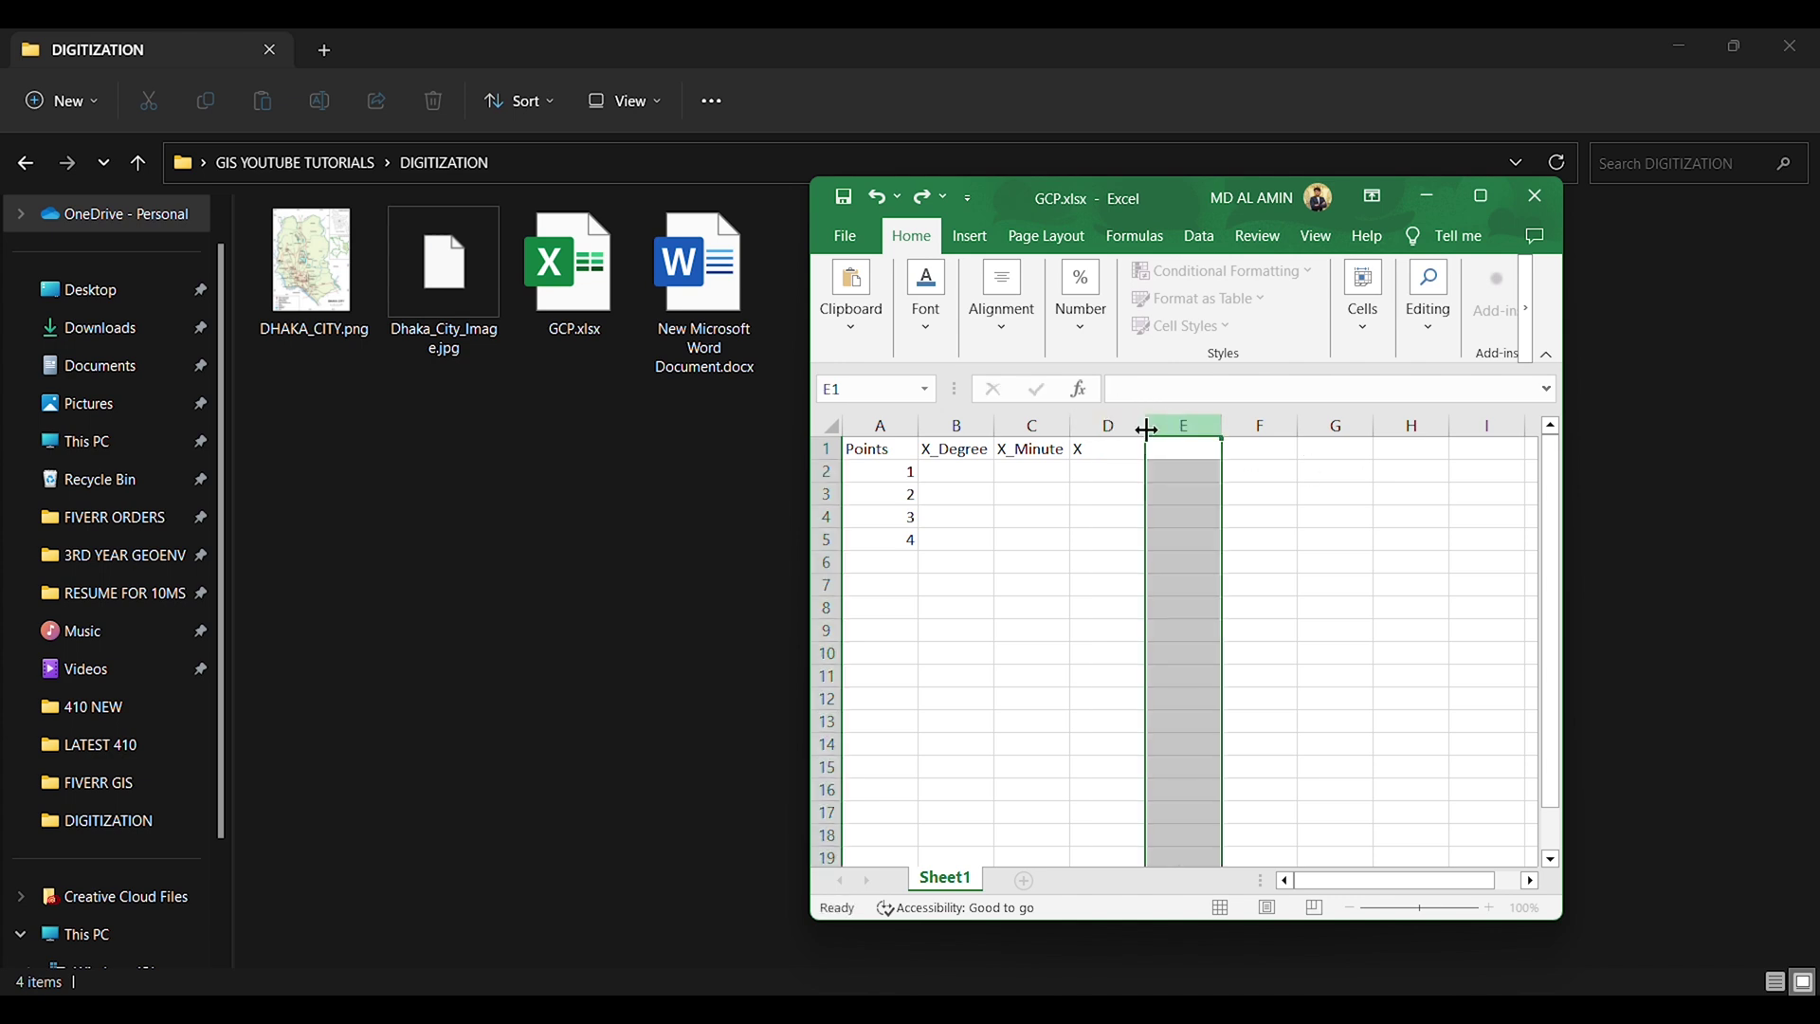
left_click_drag(1148, 429, 1226, 428)
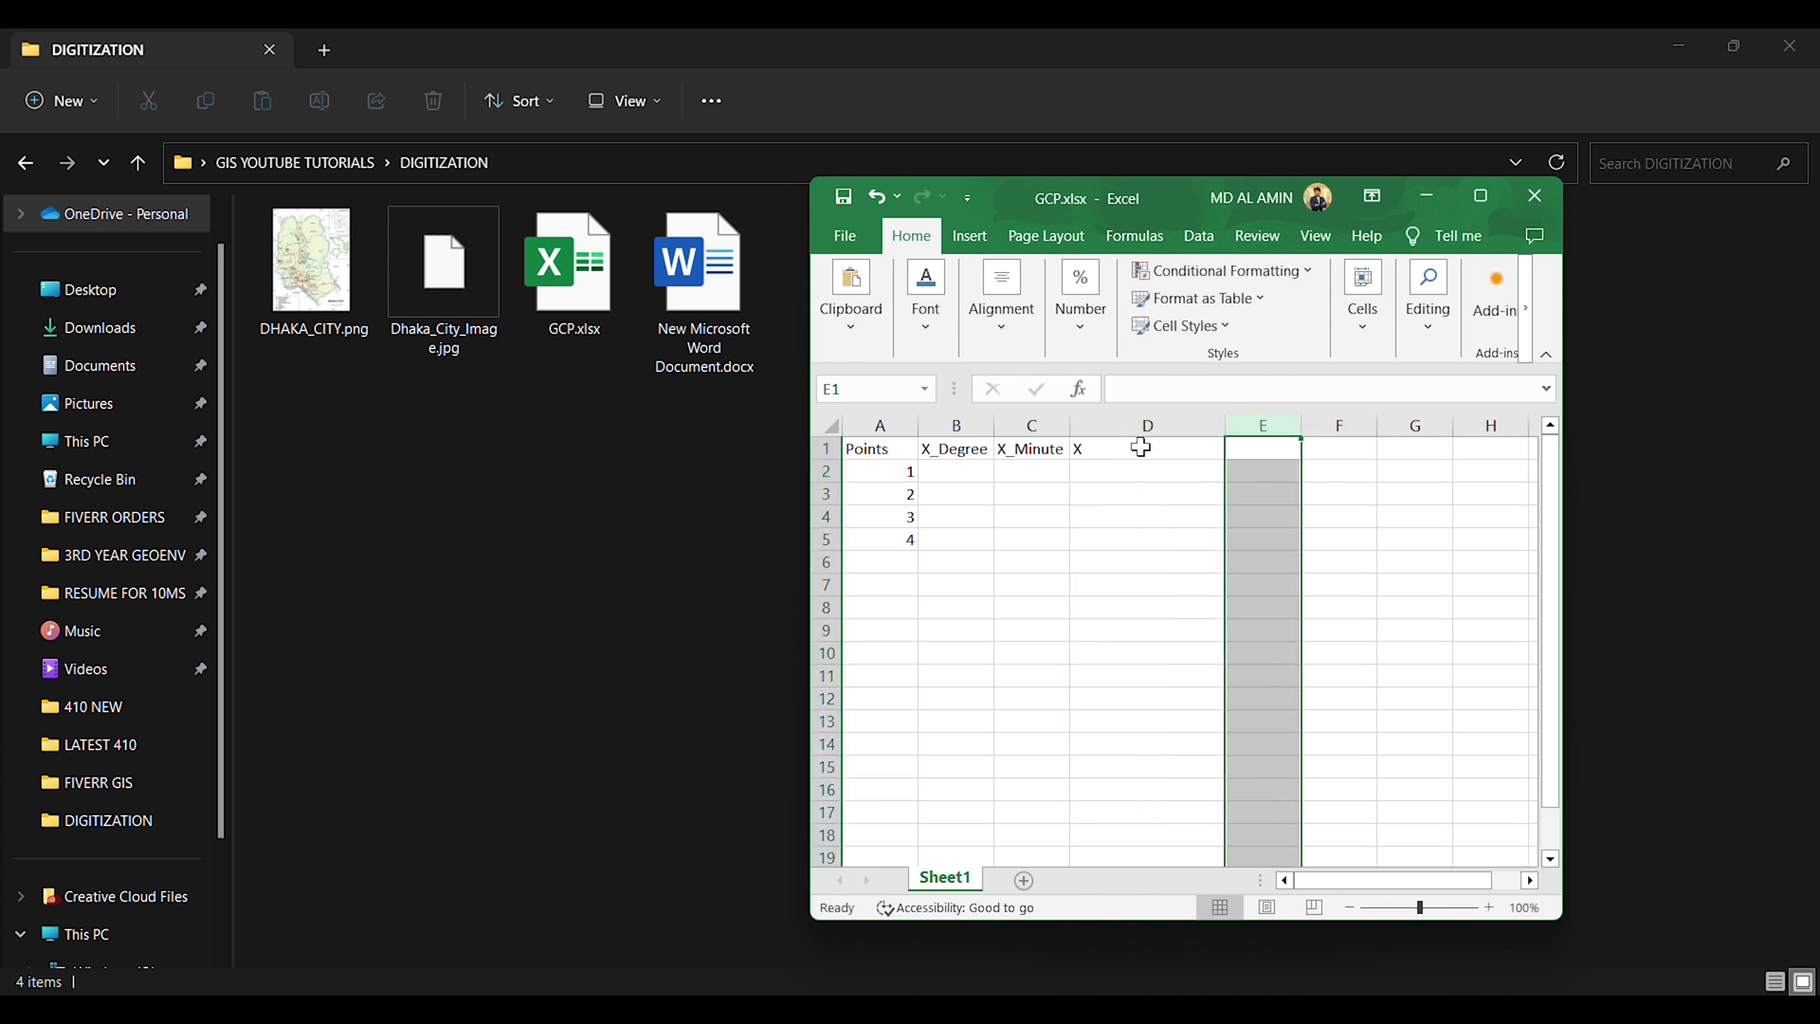
left_click(1138, 448)
double_click(1138, 448)
type("_Decimal")
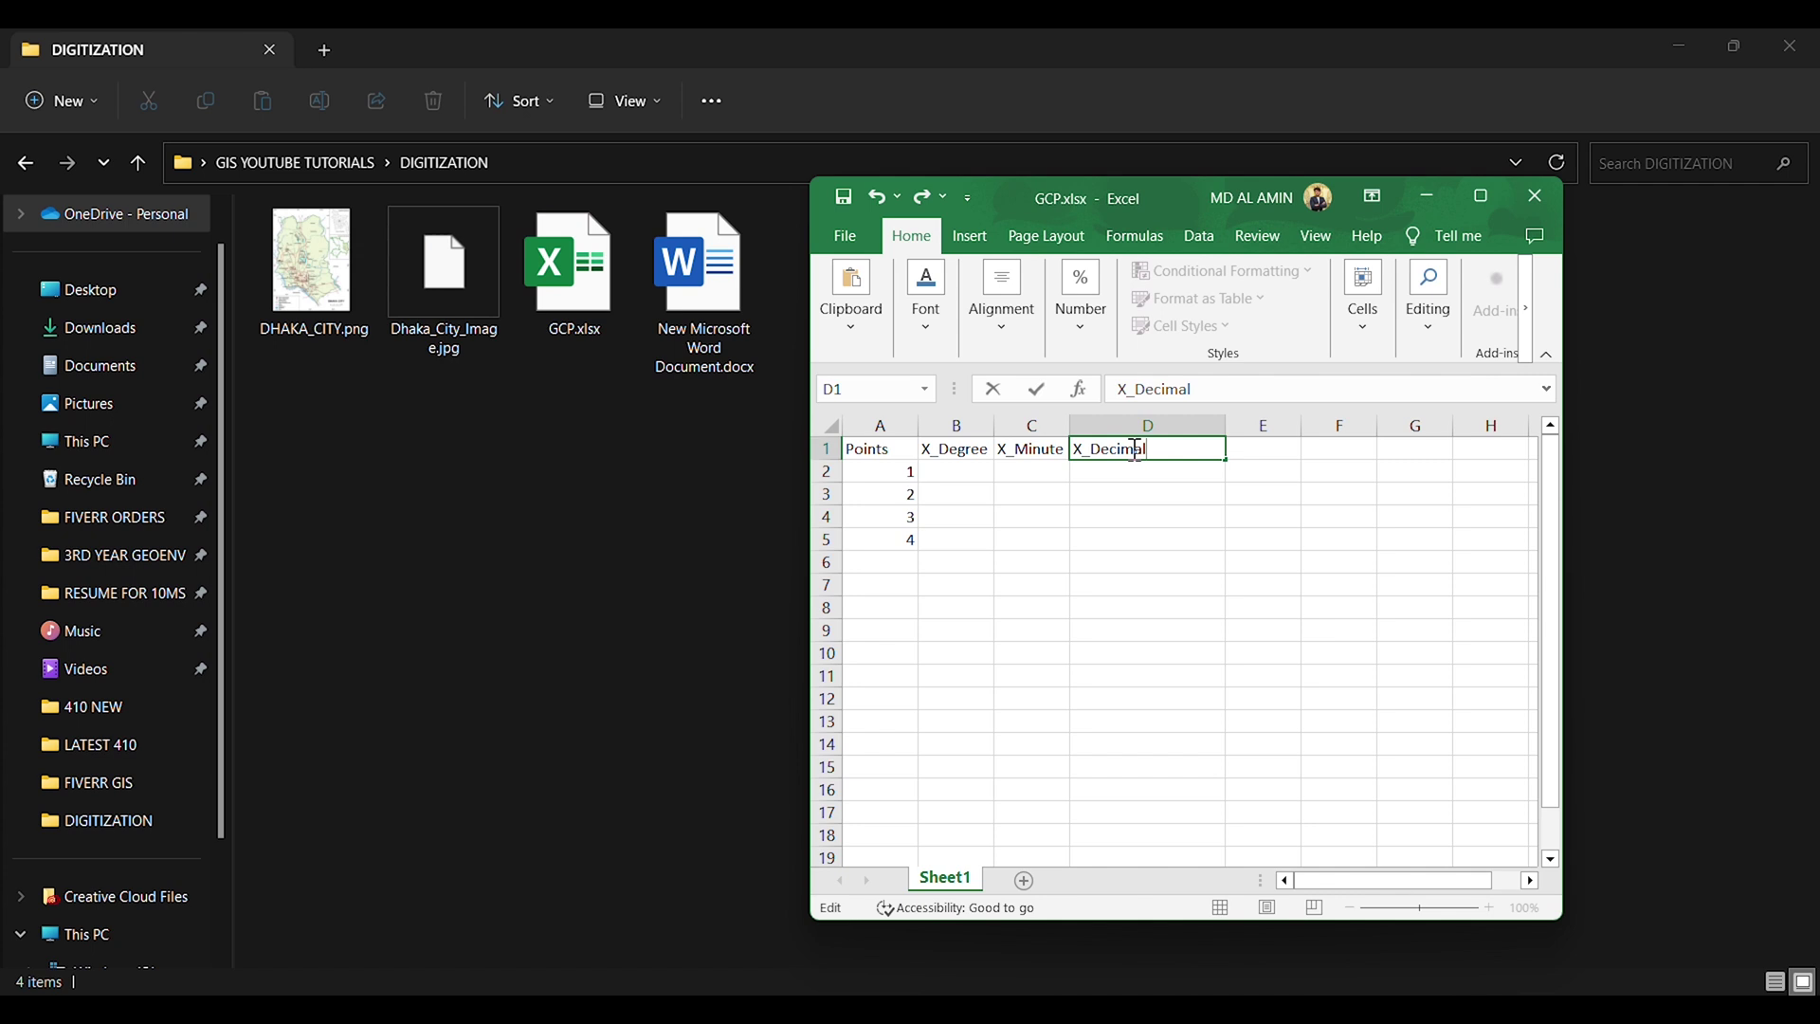
type("_Degree")
left_click(951, 448)
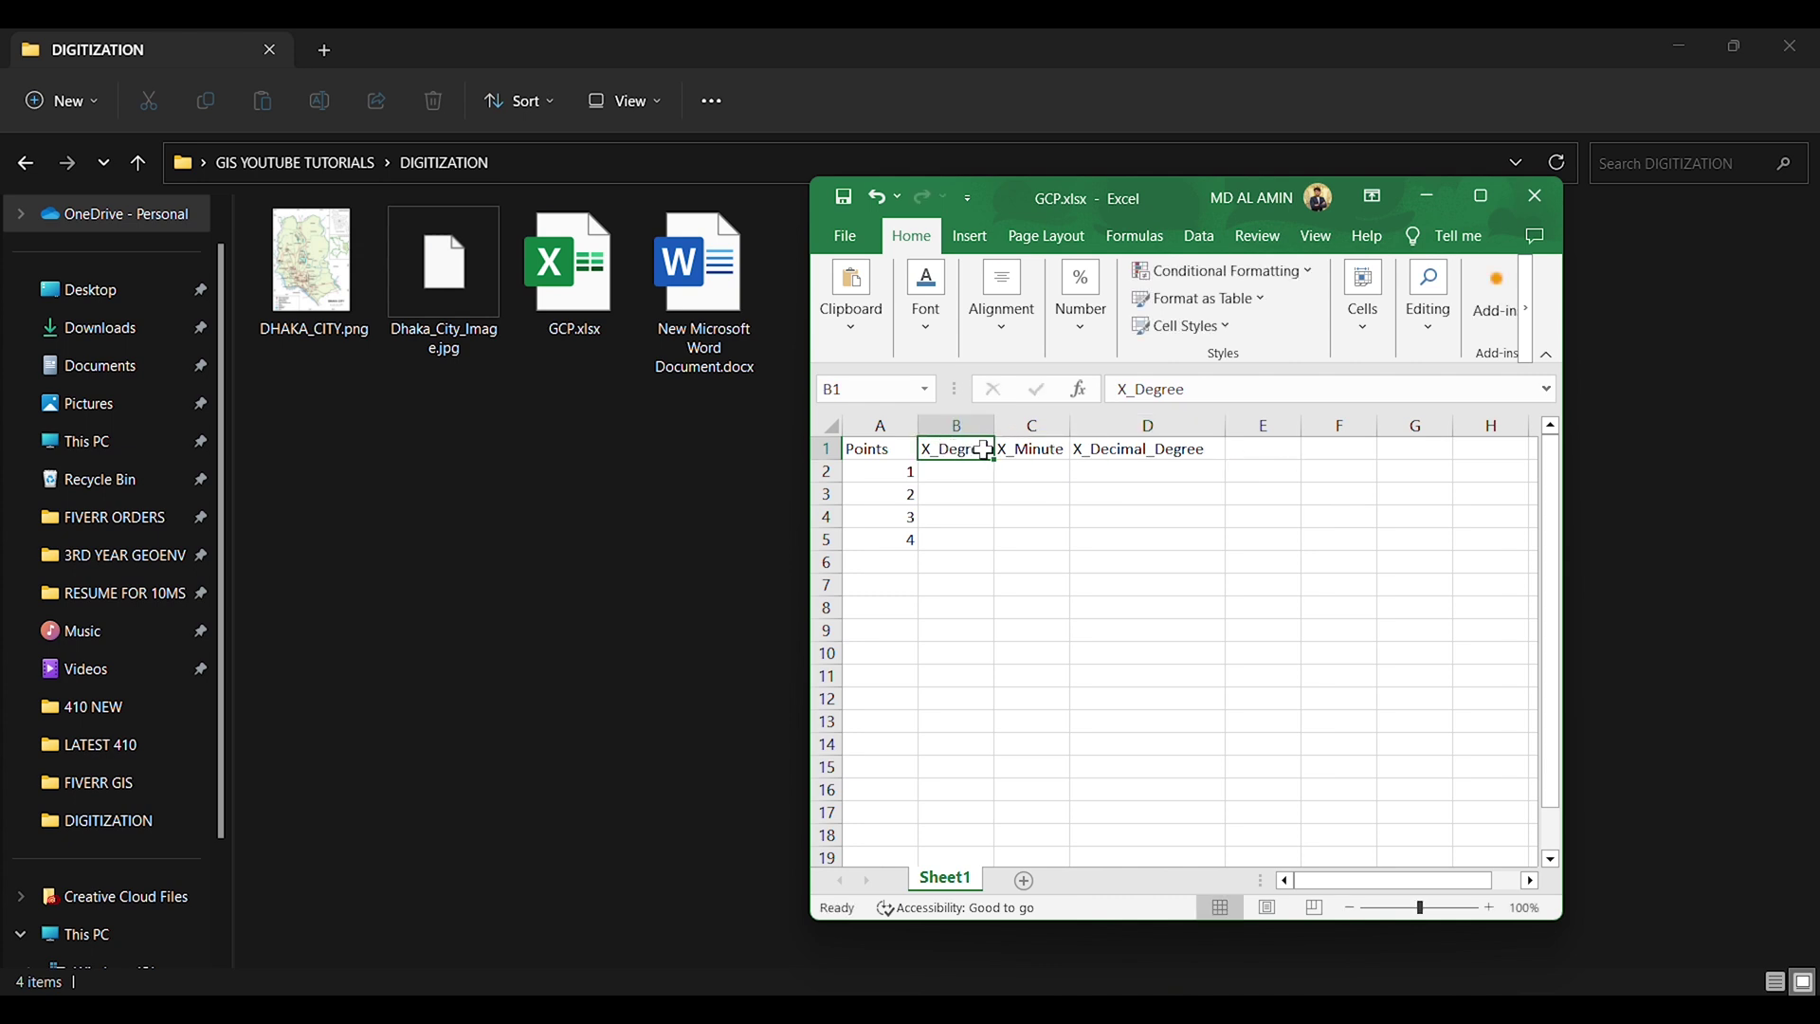
Widen column E and add headers Y_Degree in E1 and Y_Minute in F1
left_click(1265, 450)
left_click_drag(1301, 425, 1330, 429)
double_click(1272, 449)
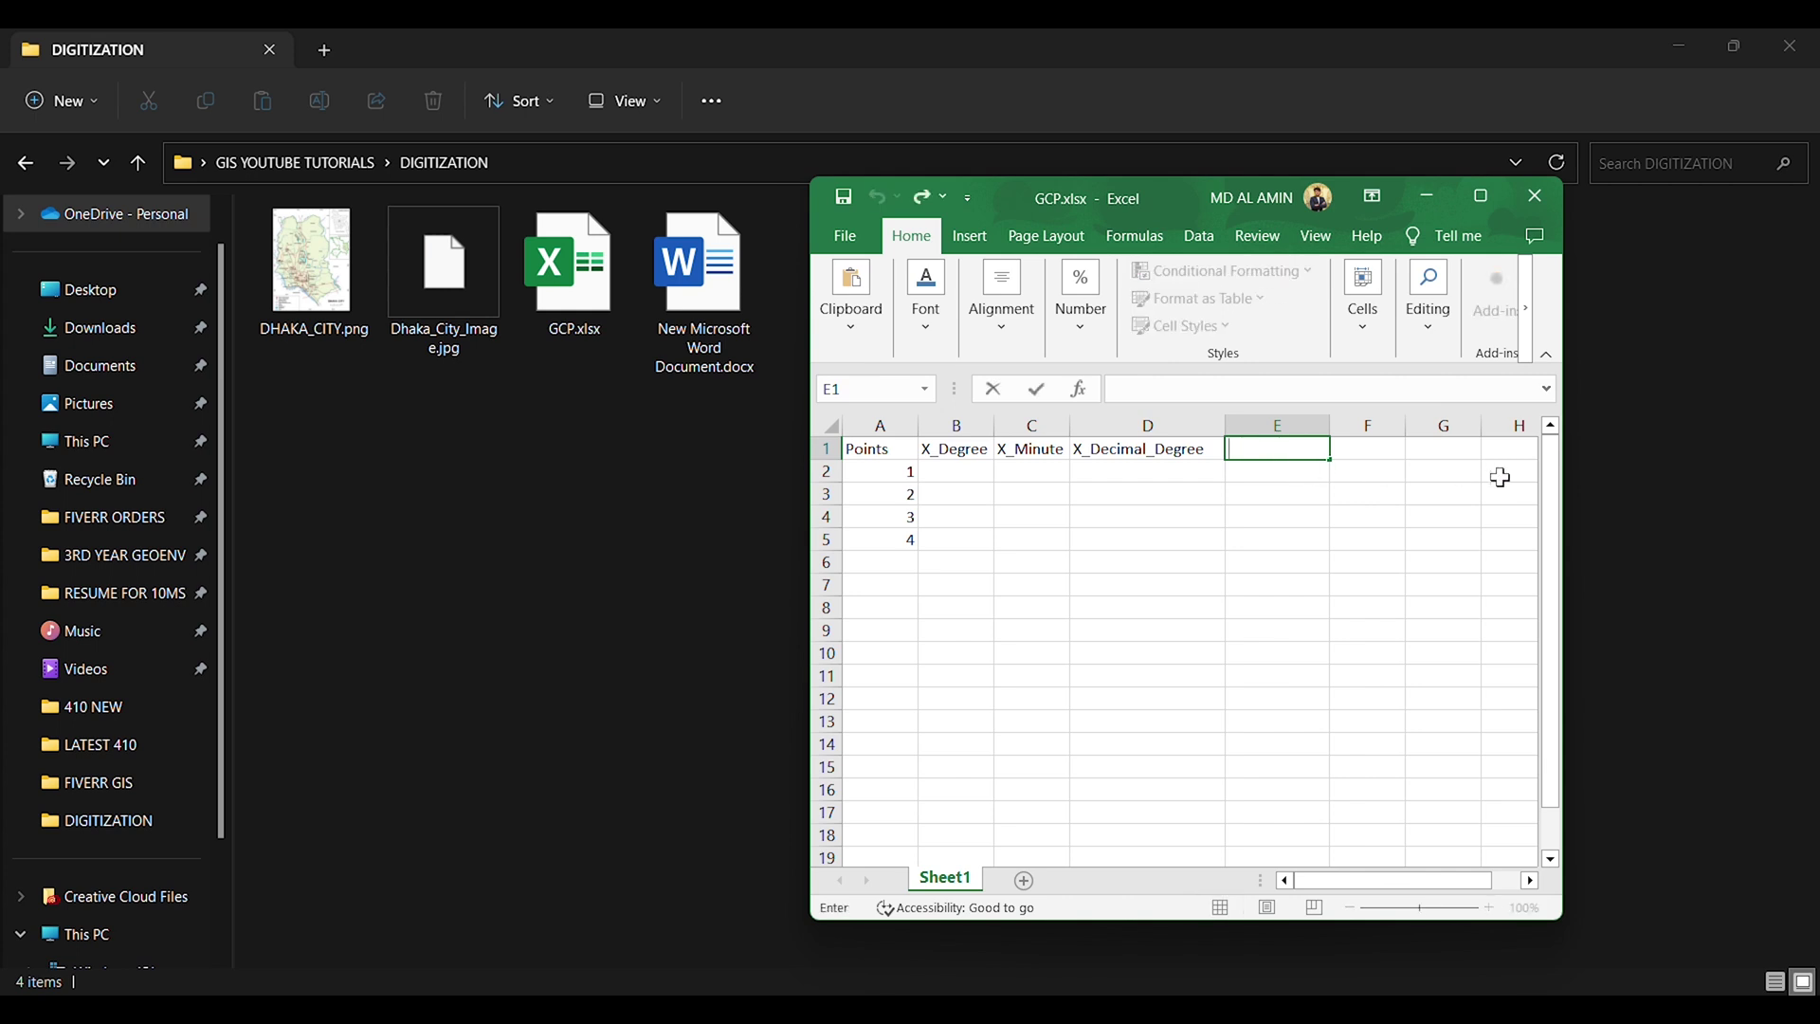
type("Y_Degree")
key("Tab")
type("Y")
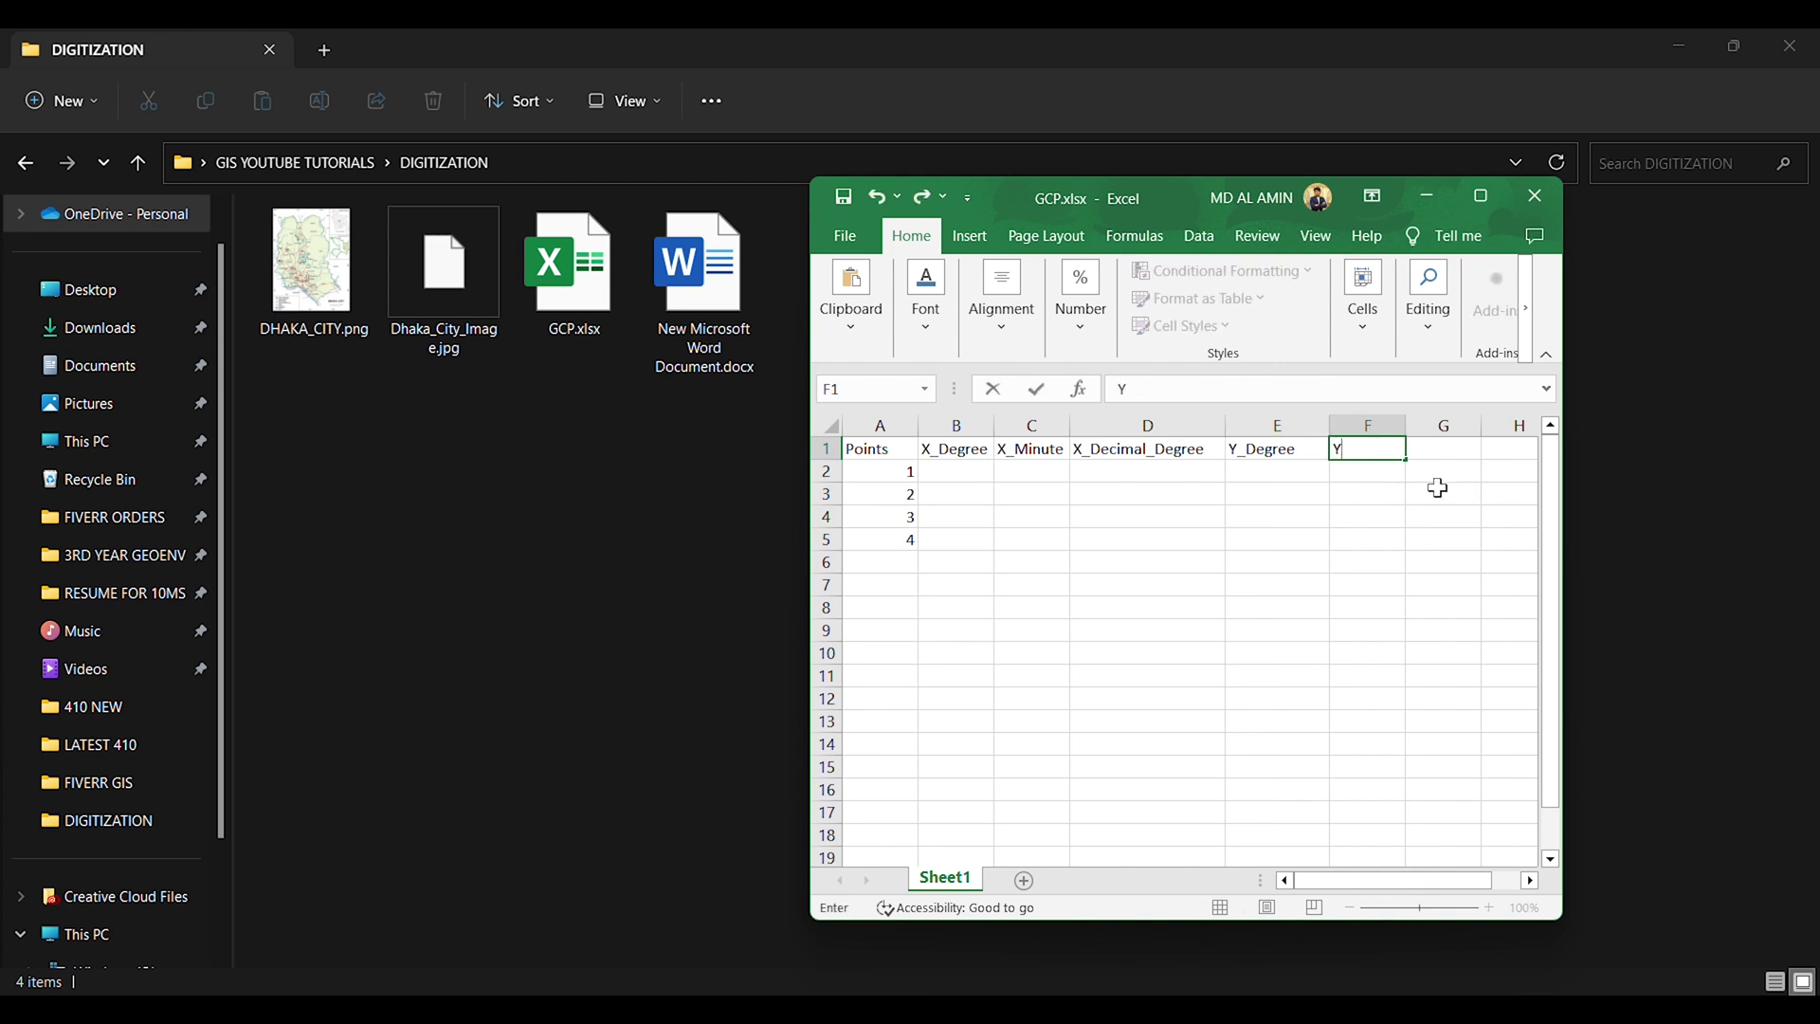
type("_MI")
type("inute")
left_click(1446, 451)
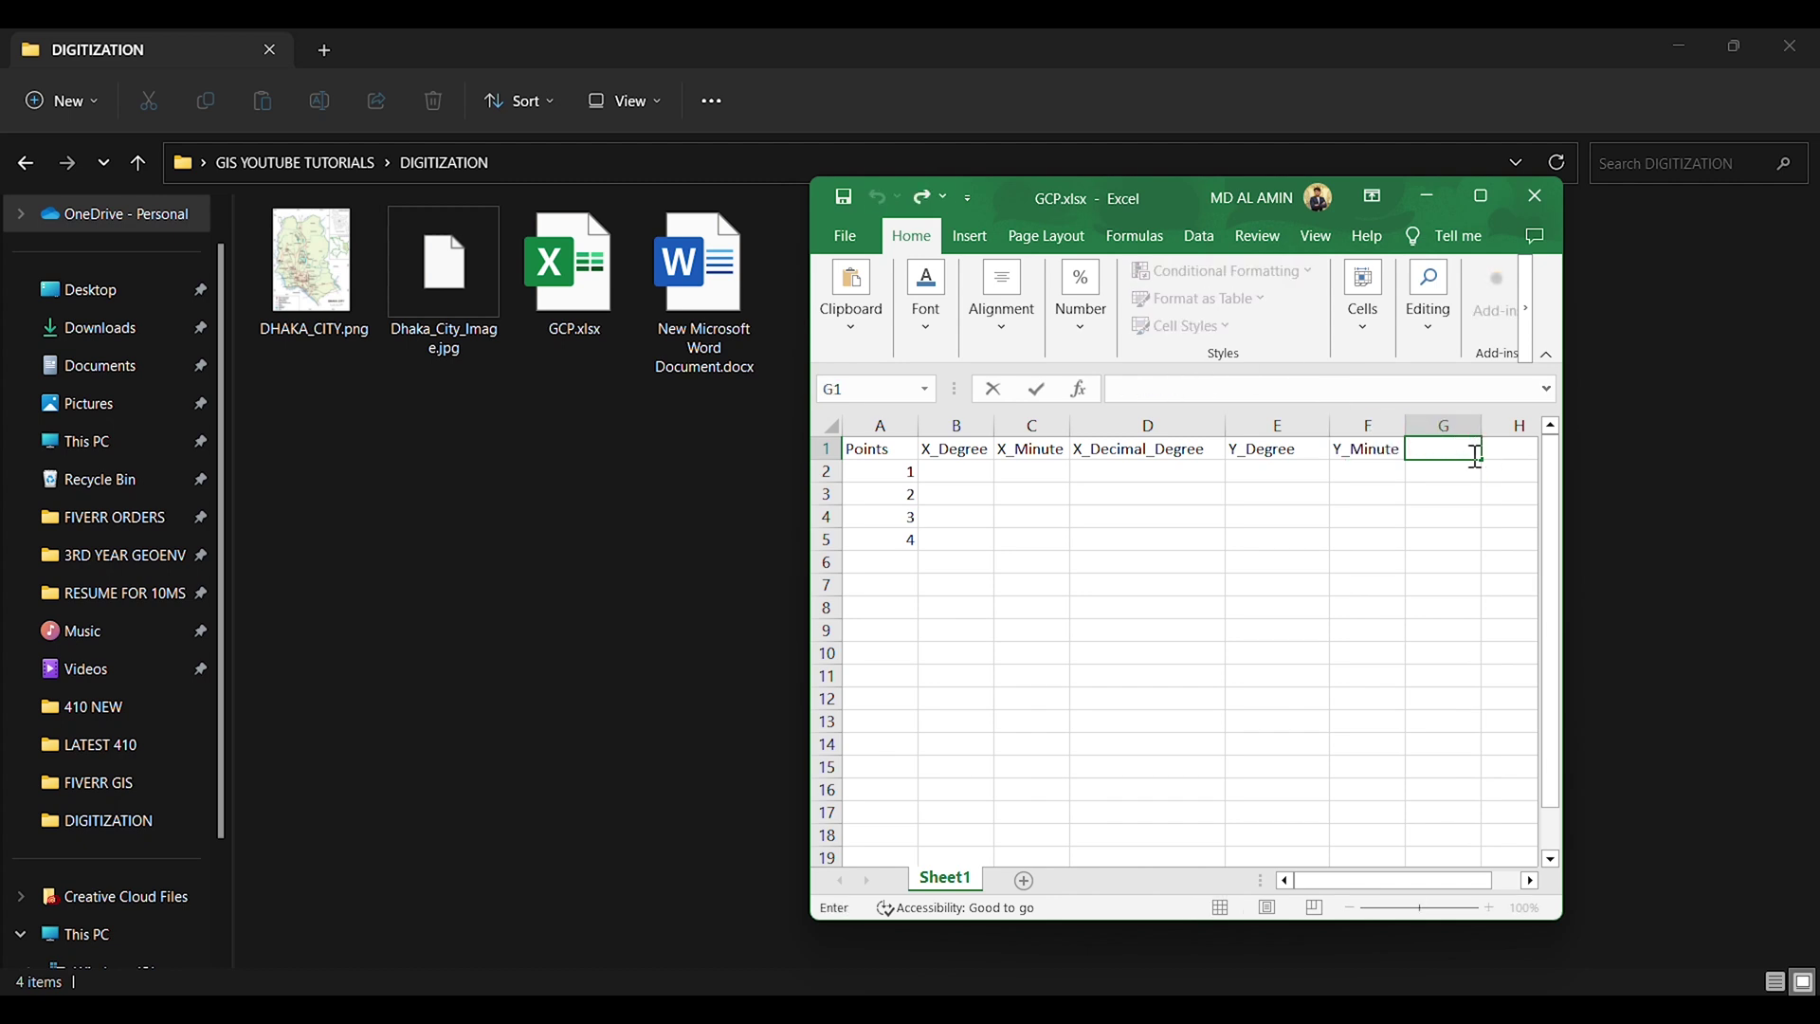